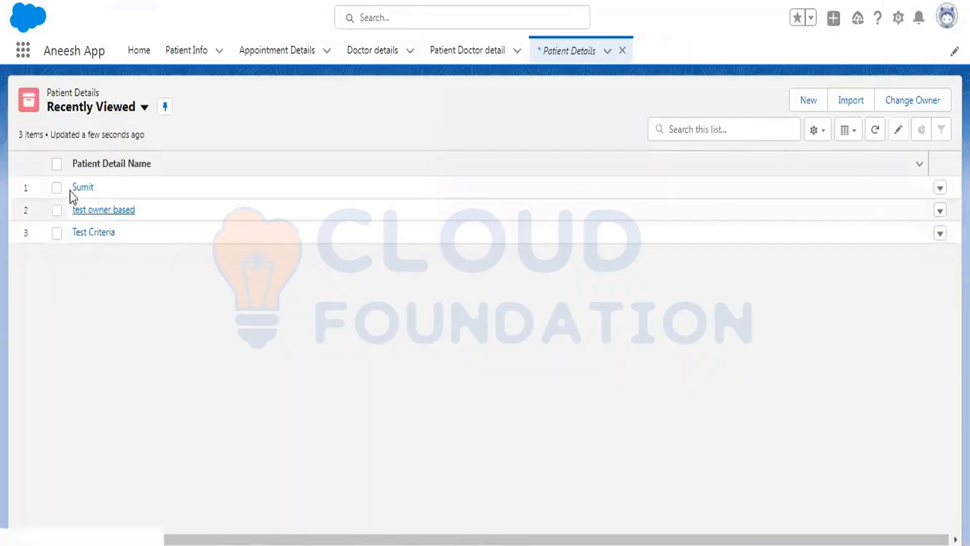
# Open the Sumit patient record, then go to Reports by searching 'report' in the app launcher.
pyautogui.click(78, 192)
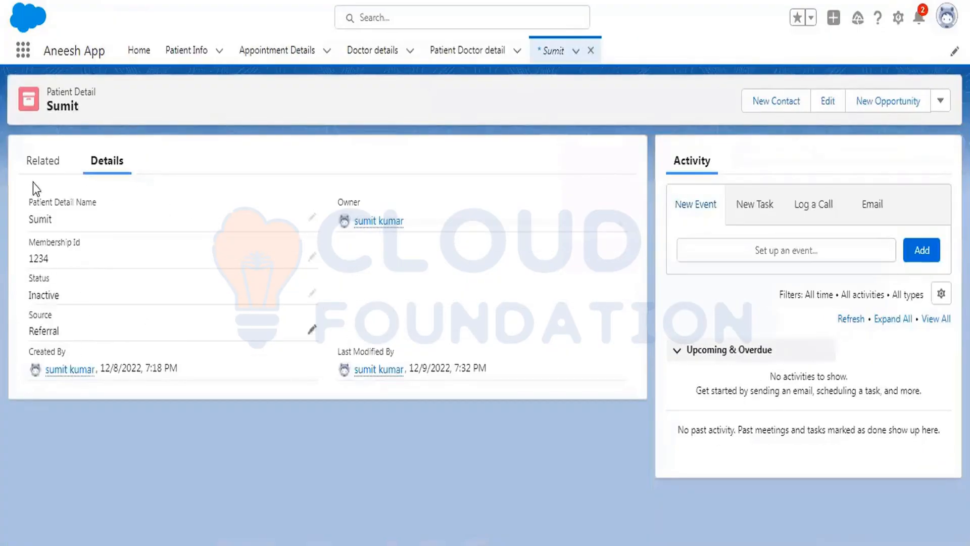
pyautogui.click(20, 55)
pyautogui.write('r')
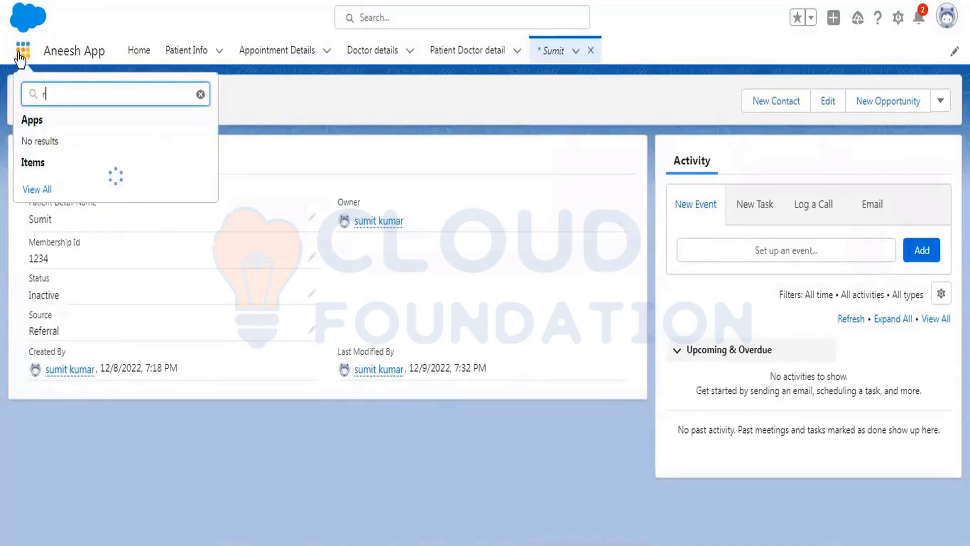
pyautogui.write('eport')
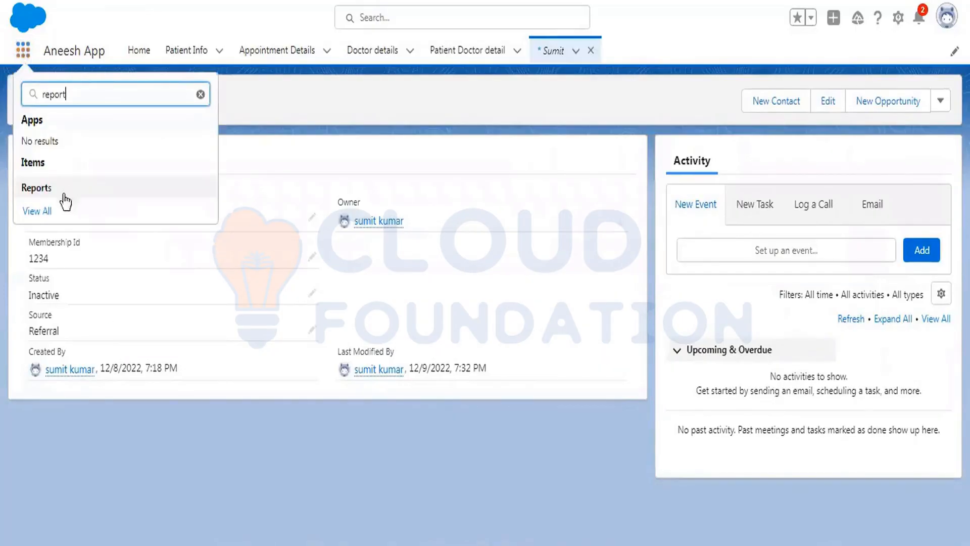
pyautogui.click(50, 190)
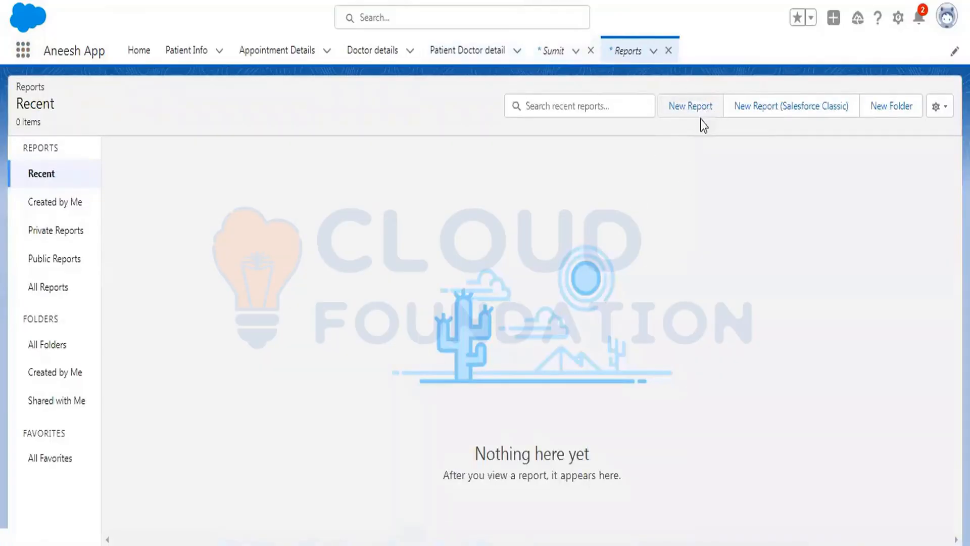
# Start a new report, close the Sumit tab, and search all report types for 'patient de'.
pyautogui.click(700, 111)
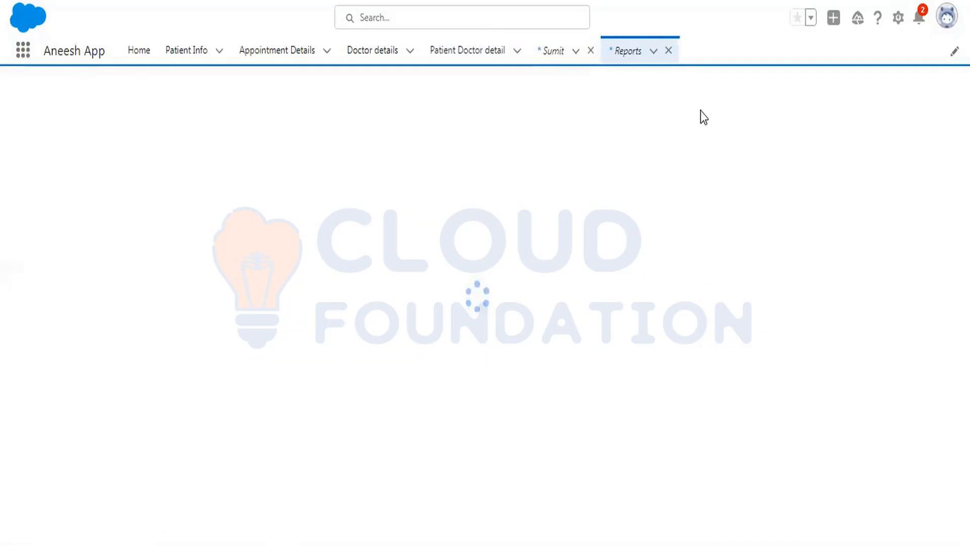
pyautogui.click(591, 51)
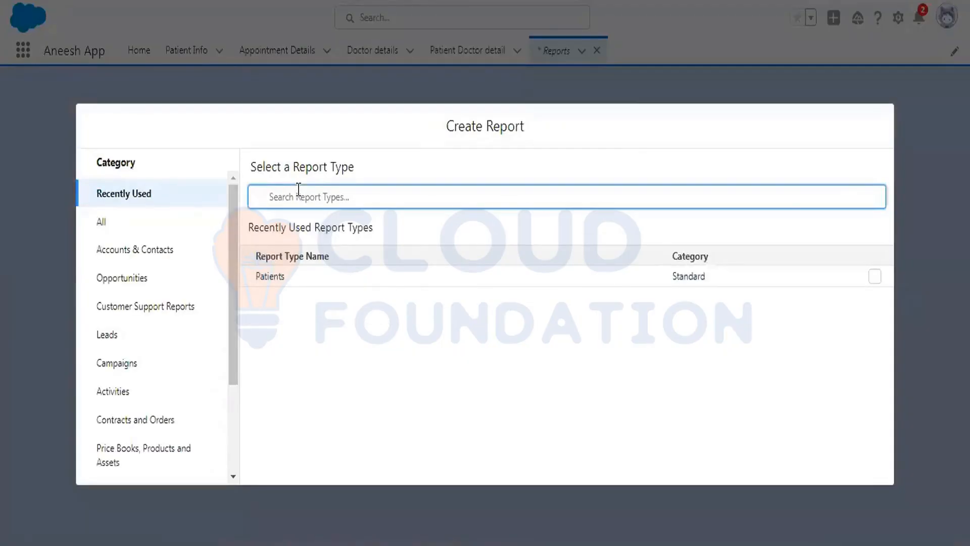
pyautogui.write('patients')
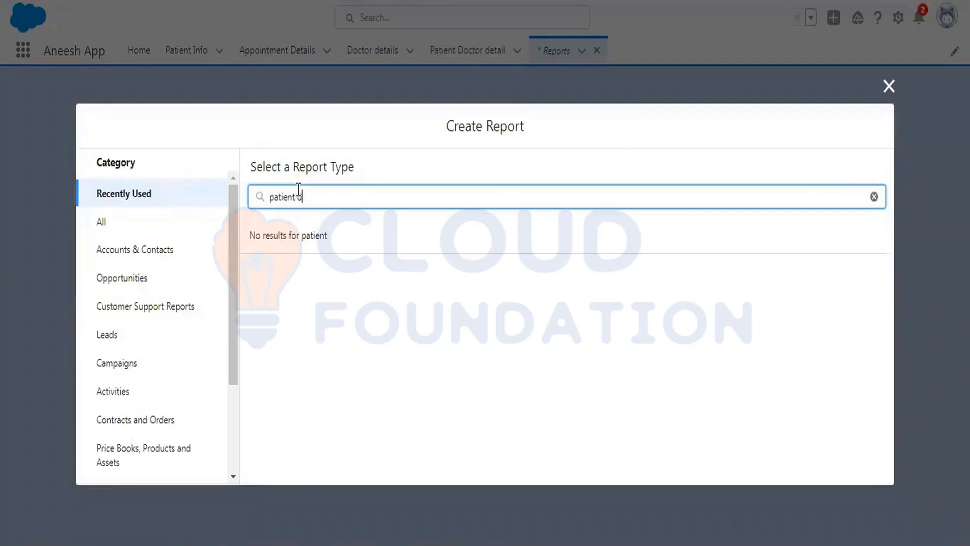
pyautogui.write('et')
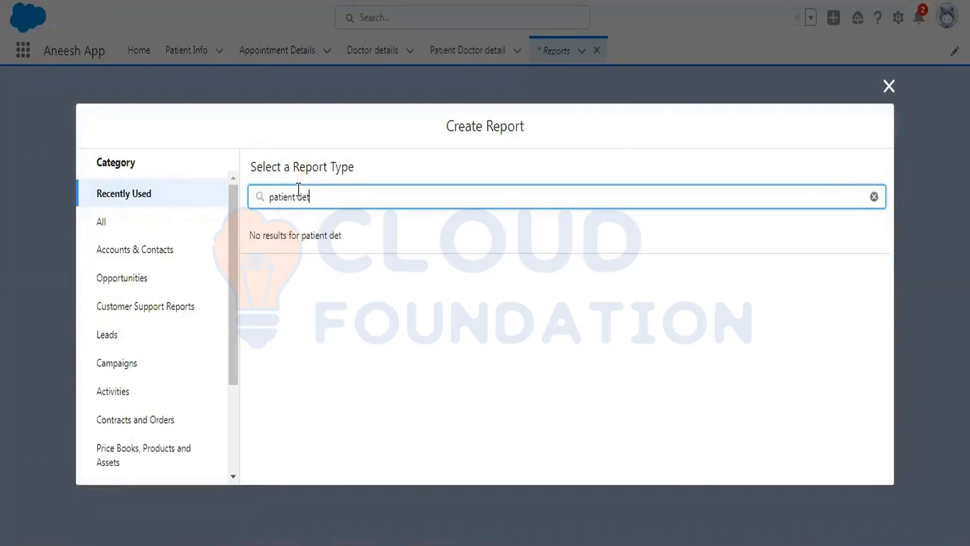
pyautogui.click(140, 232)
pyautogui.click(336, 205)
pyautogui.write('pa')
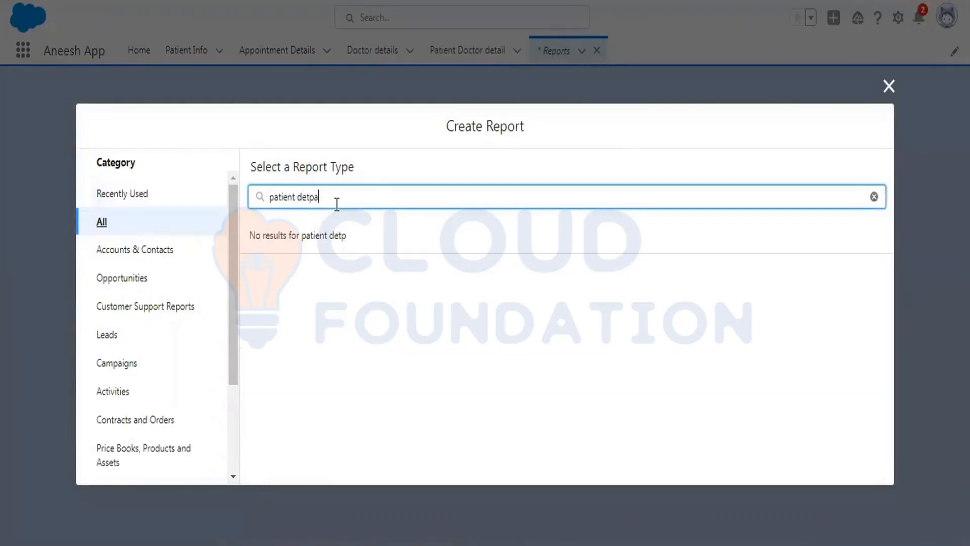
pyautogui.write('tie')
pyautogui.hotkey('ctrl', 'shift', 'Left')
pyautogui.hotkey('ctrl', 'shift', 'Left')
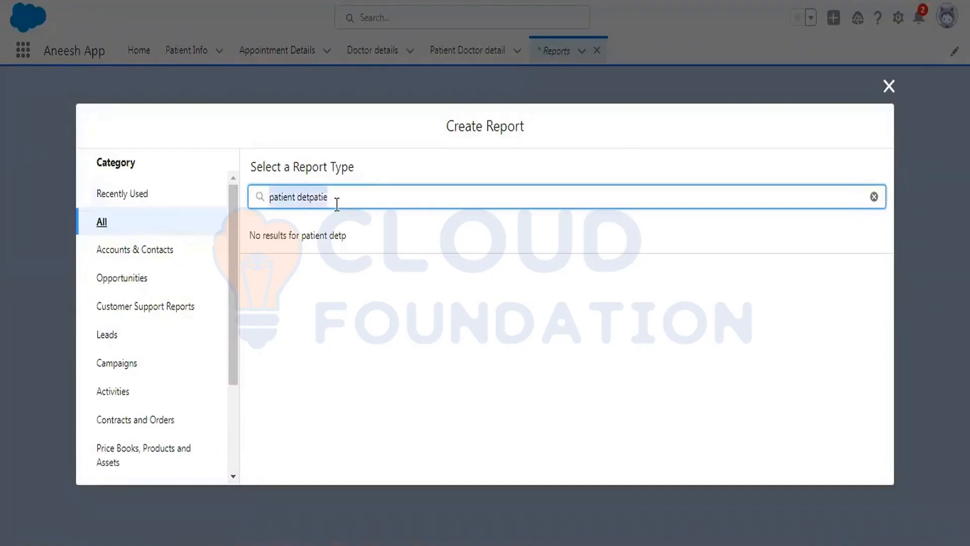
pyautogui.write('patient de')
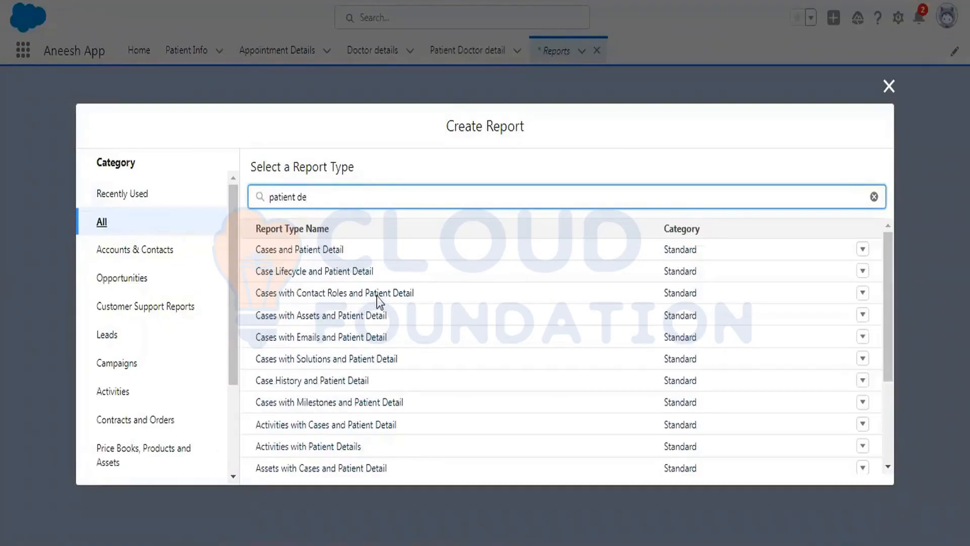
# Choose the Patient Details report type and start the report.
pyautogui.scroll(-1, 380, 298)
pyautogui.scroll(-2, 380, 298)
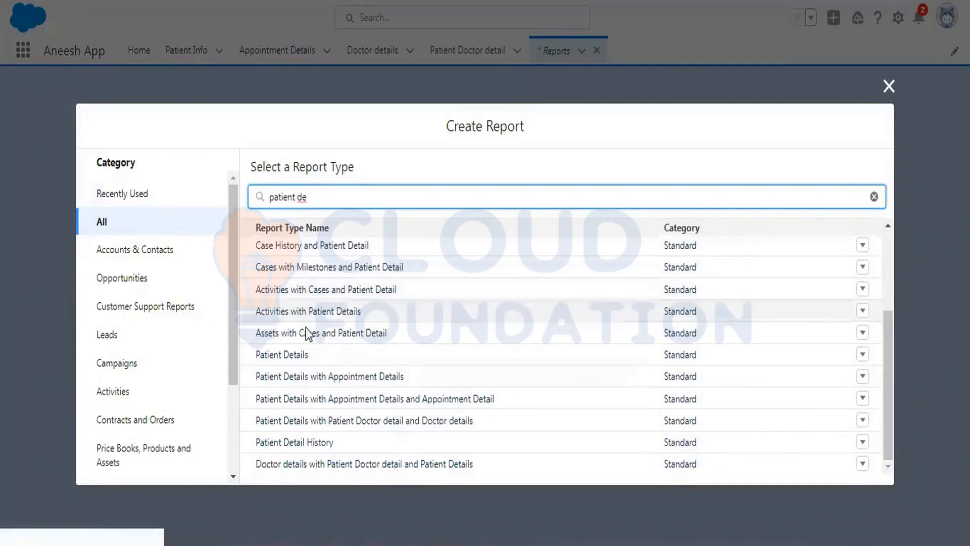
pyautogui.click(278, 356)
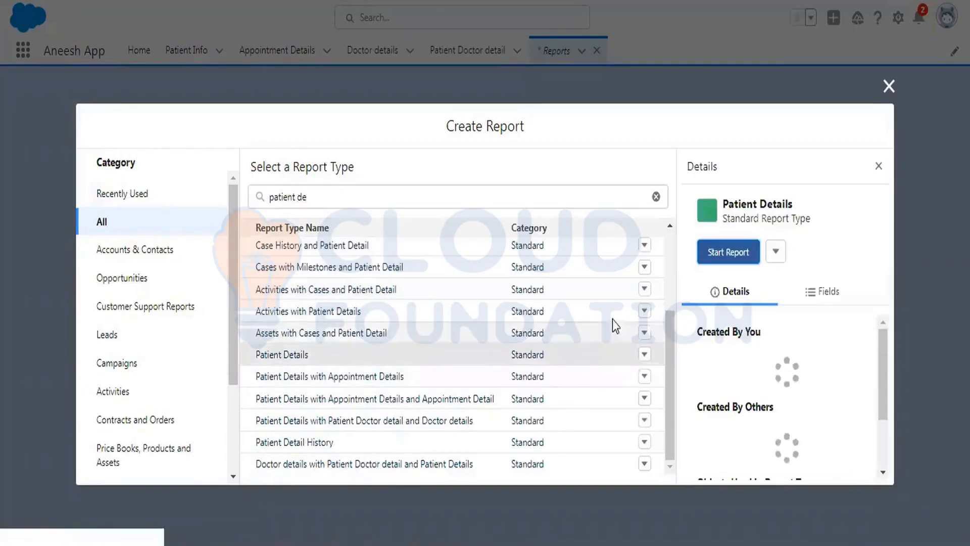
pyautogui.click(733, 252)
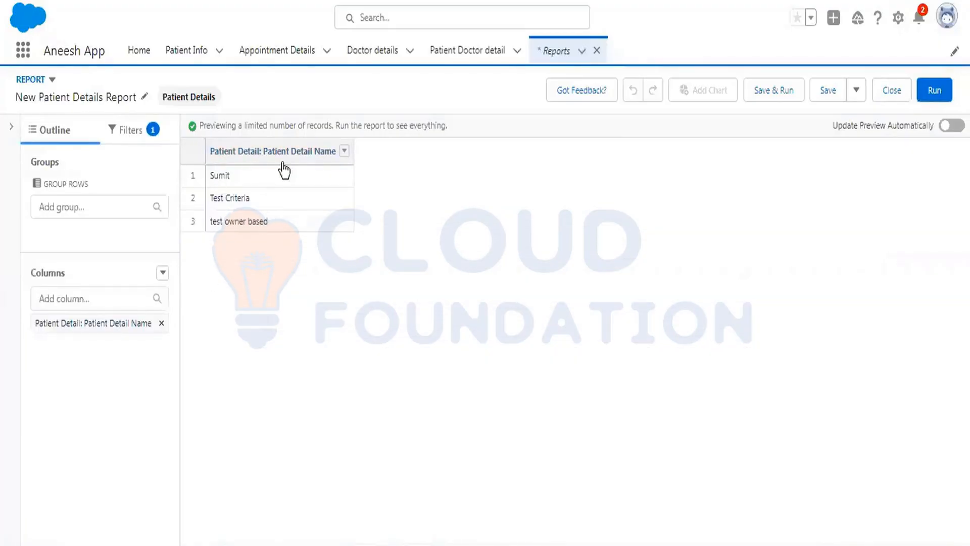
# Add the Source, Status and Membership Id columns to the report.
pyautogui.click(127, 297)
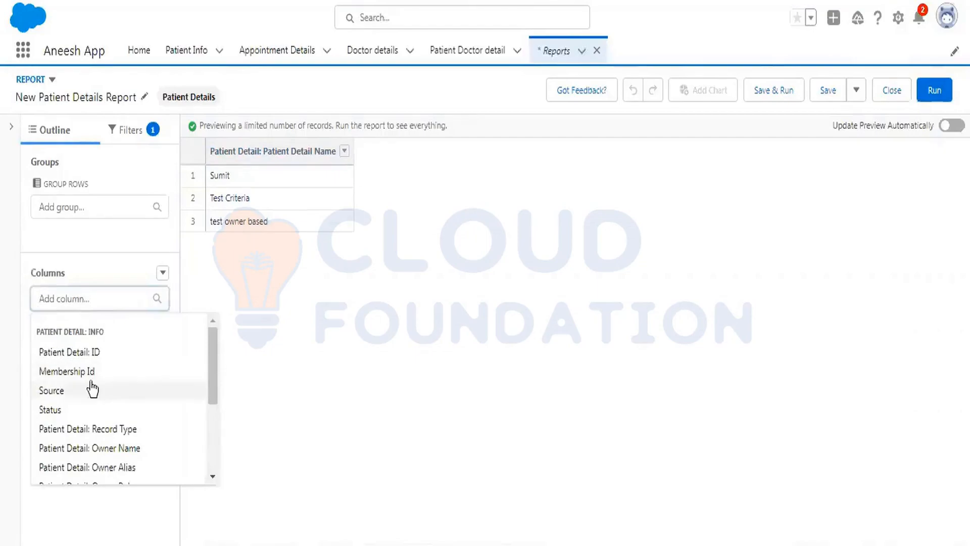
pyautogui.click(67, 394)
pyautogui.click(78, 302)
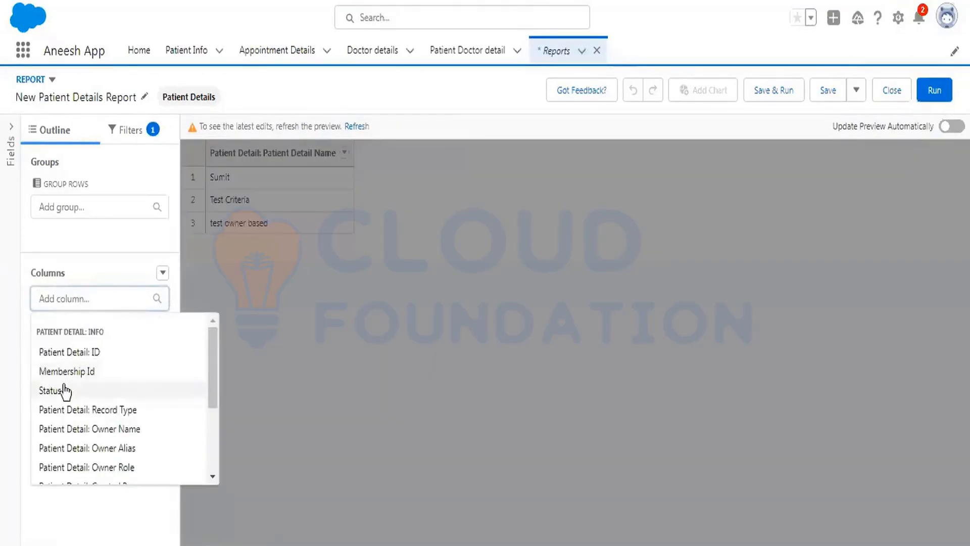
pyautogui.click(65, 391)
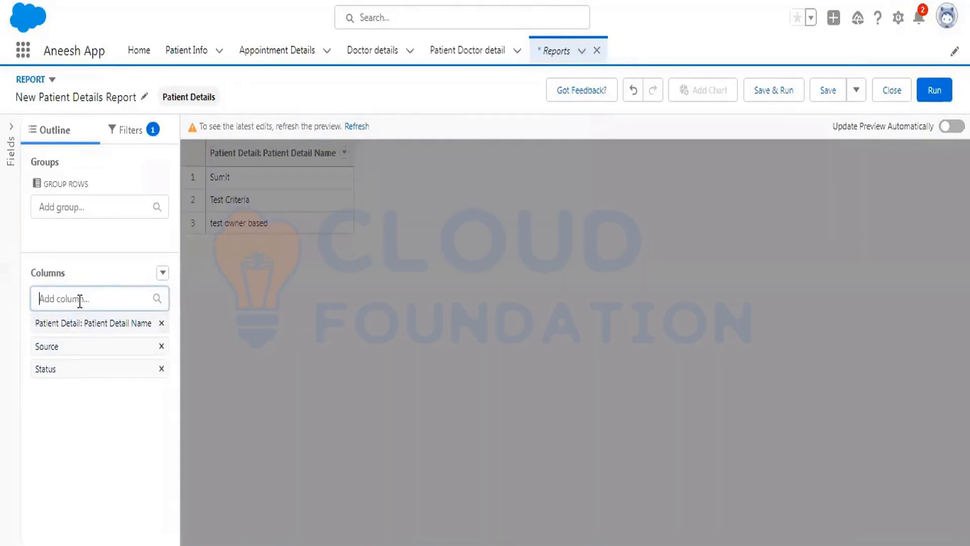
pyautogui.click(79, 301)
pyautogui.click(77, 372)
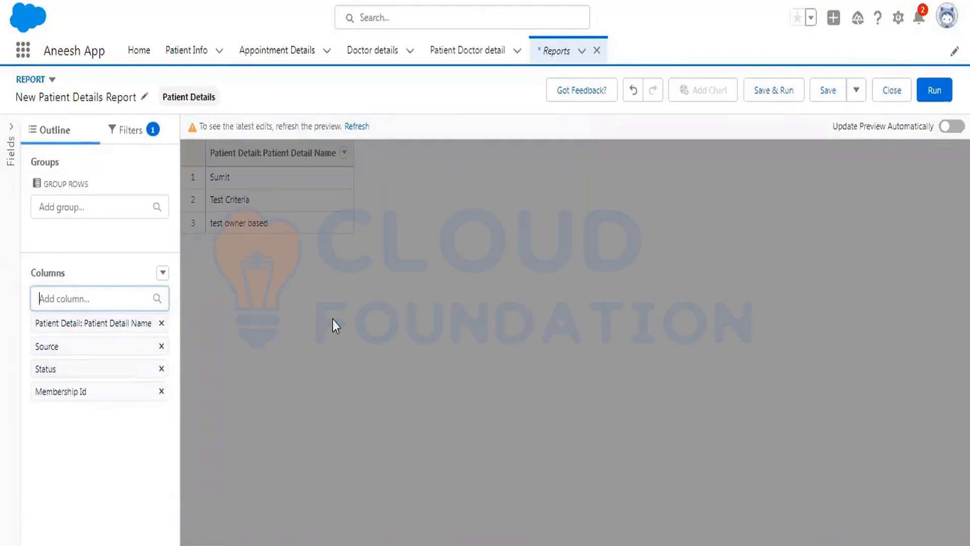
# Run the report.
pyautogui.click(273, 305)
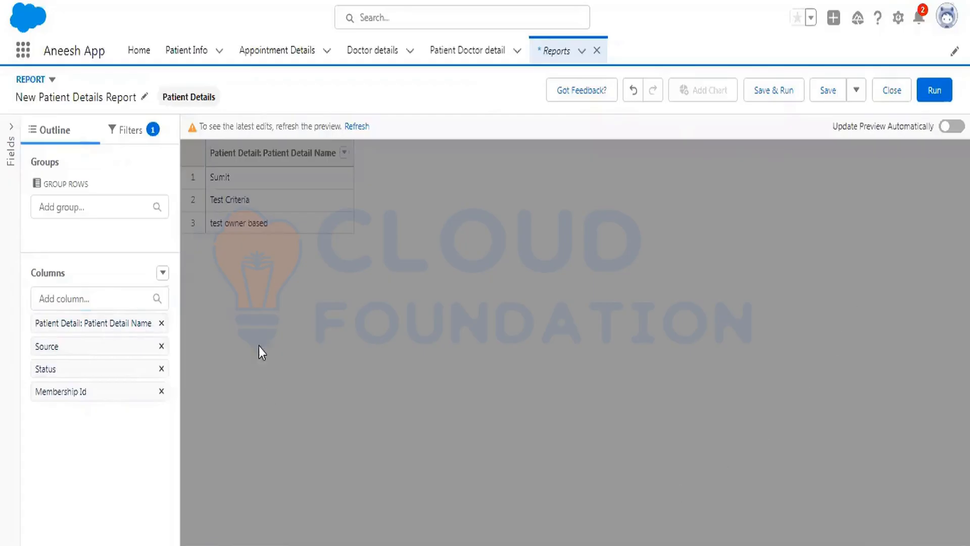
pyautogui.click(163, 273)
pyautogui.click(77, 190)
pyautogui.click(928, 91)
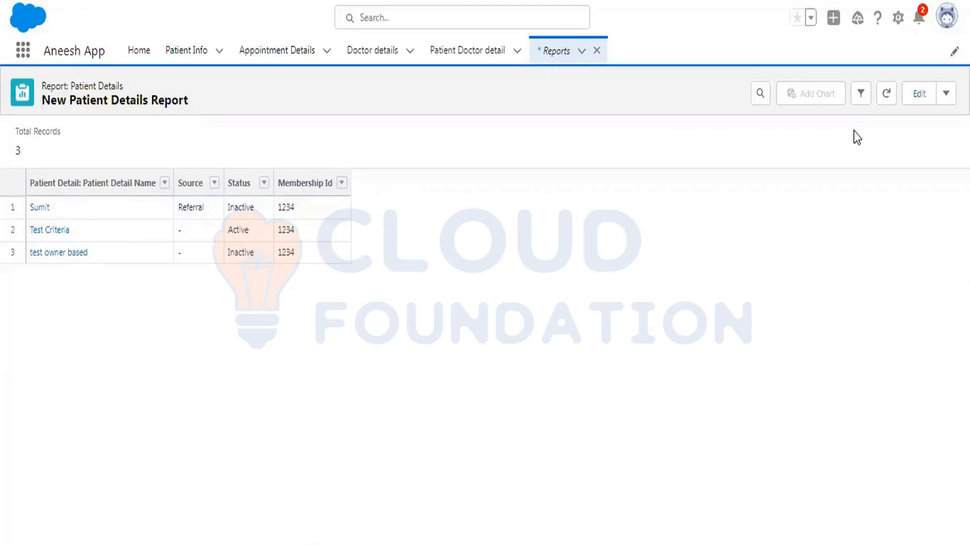
# Reopen the report for editing and browse the Source column menu and the column options.
pyautogui.click(907, 104)
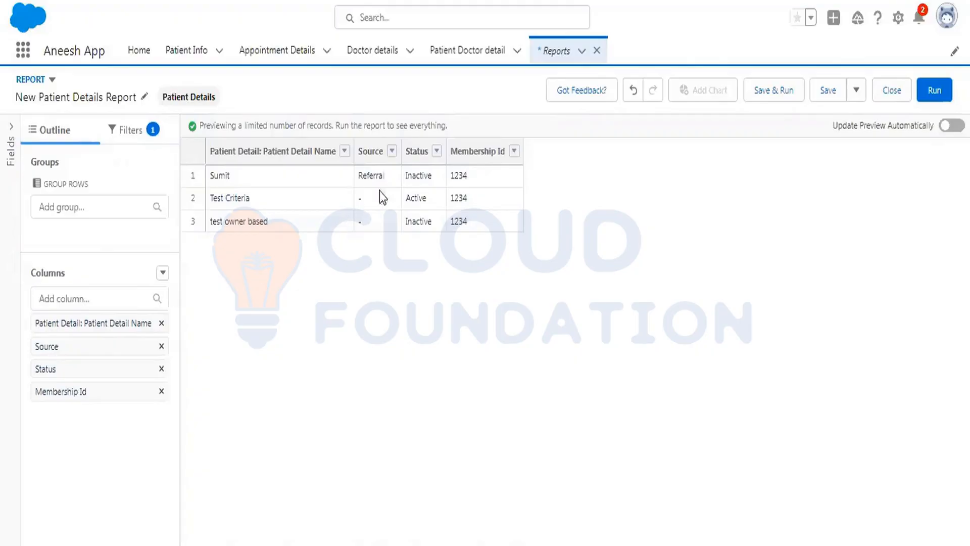
pyautogui.click(392, 153)
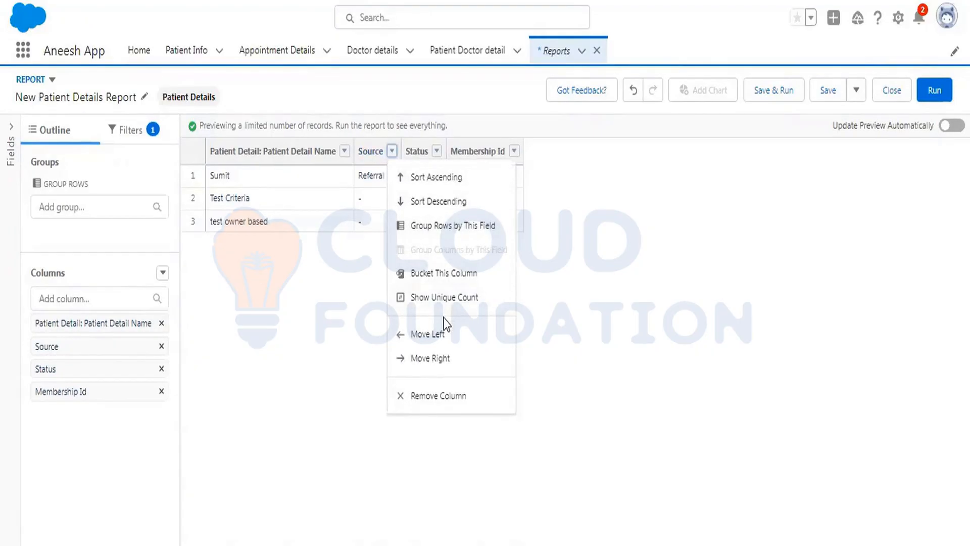
pyautogui.click(458, 274)
pyautogui.click(734, 83)
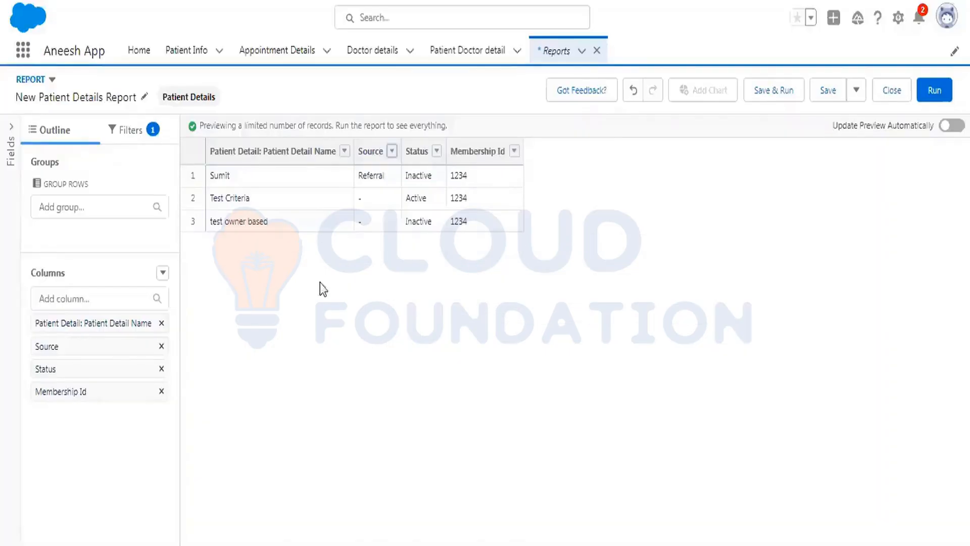
pyautogui.click(166, 278)
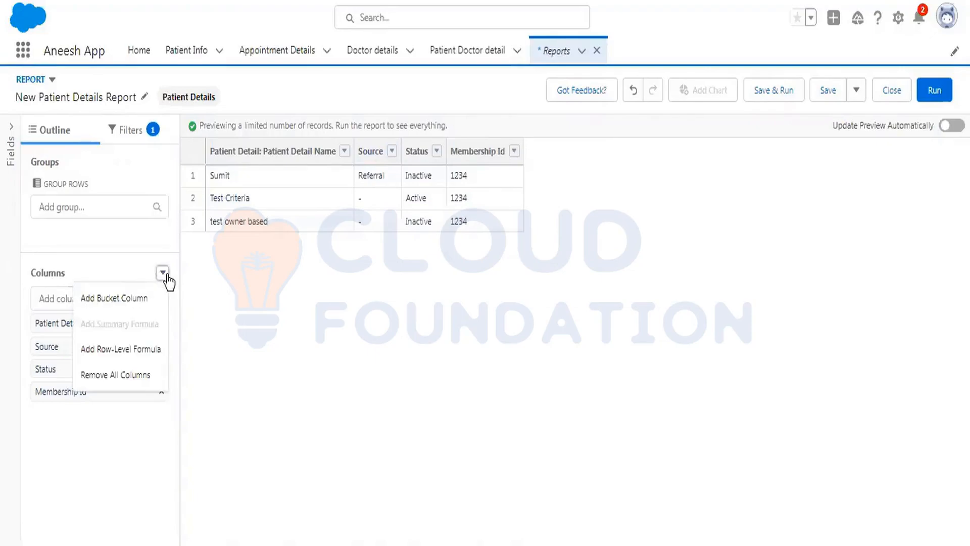
pyautogui.click(252, 287)
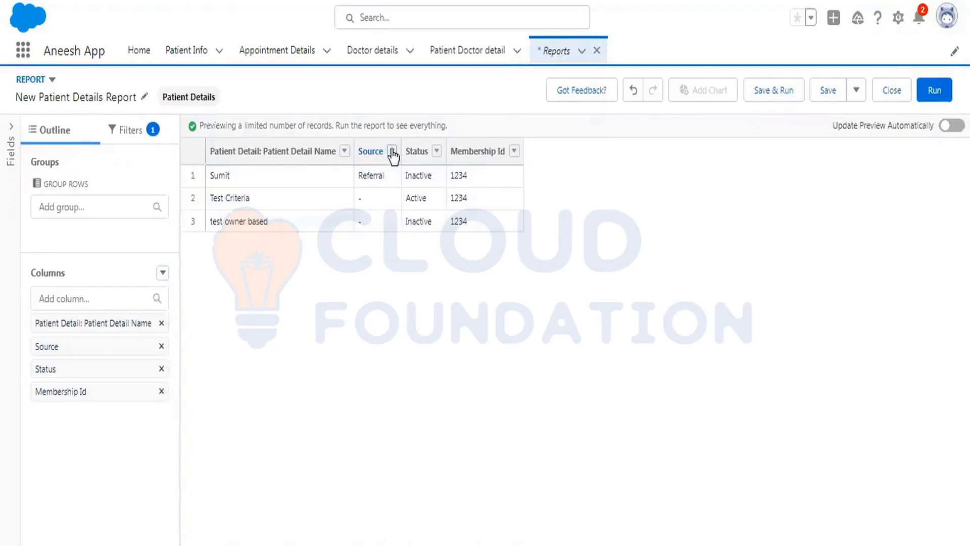
# Group the report rows by the Status field and refresh the preview.
pyautogui.click(392, 152)
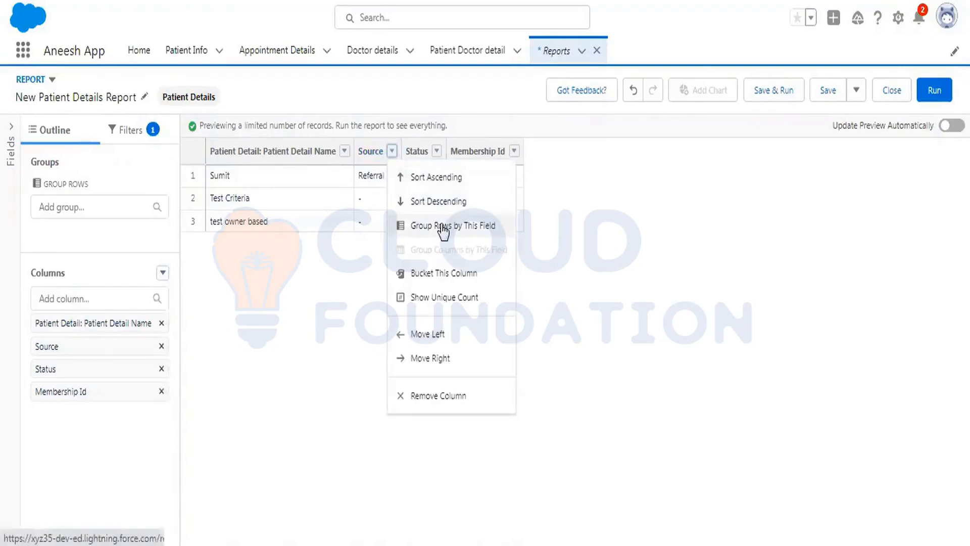
pyautogui.click(438, 151)
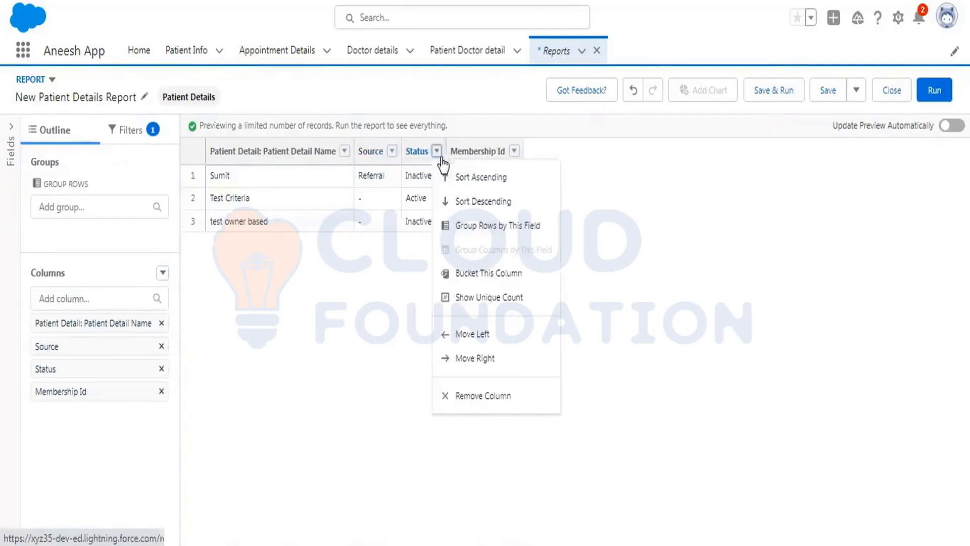
pyautogui.click(471, 225)
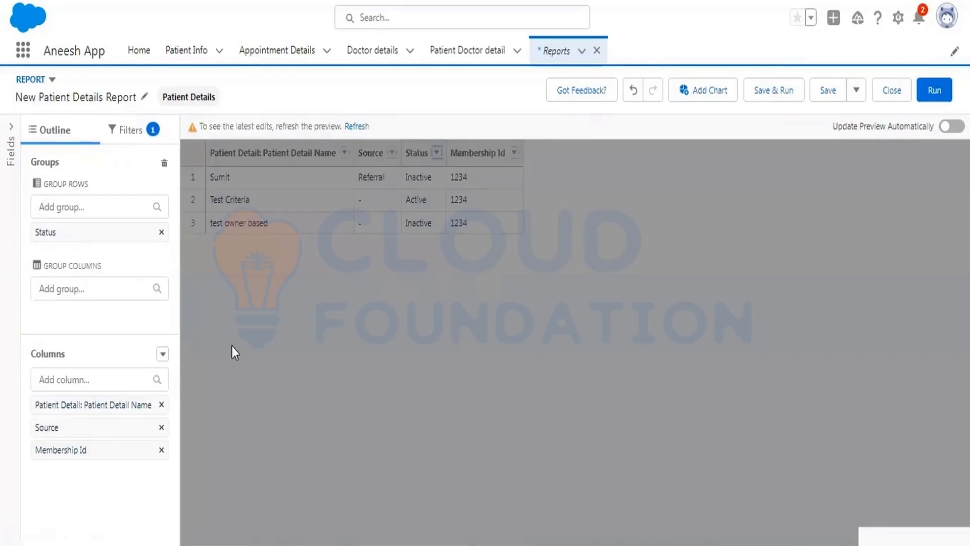
pyautogui.click(74, 293)
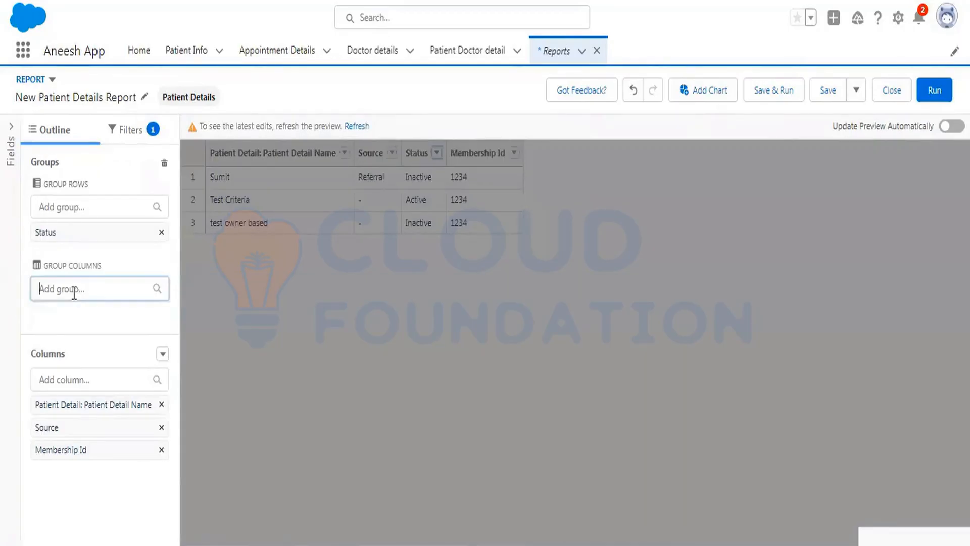
pyautogui.click(141, 256)
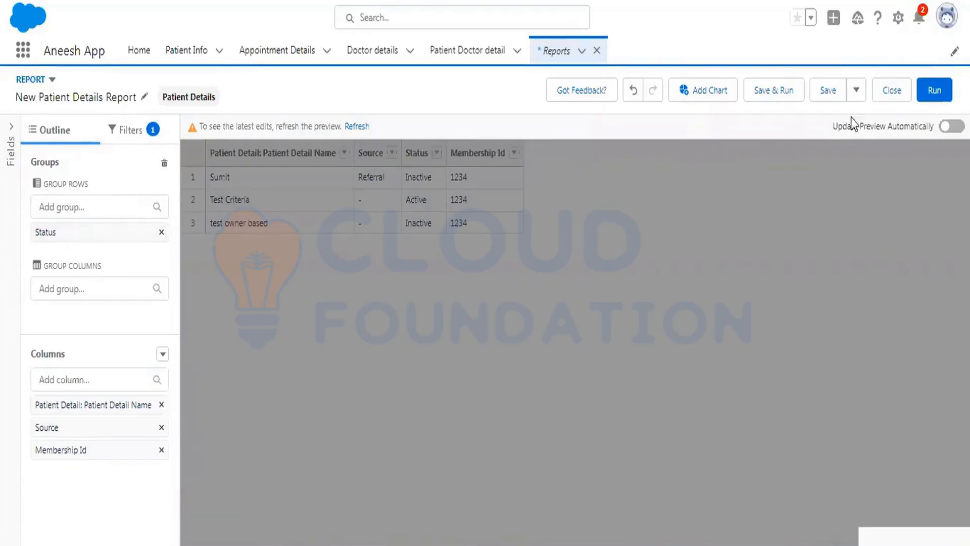
pyautogui.click(931, 98)
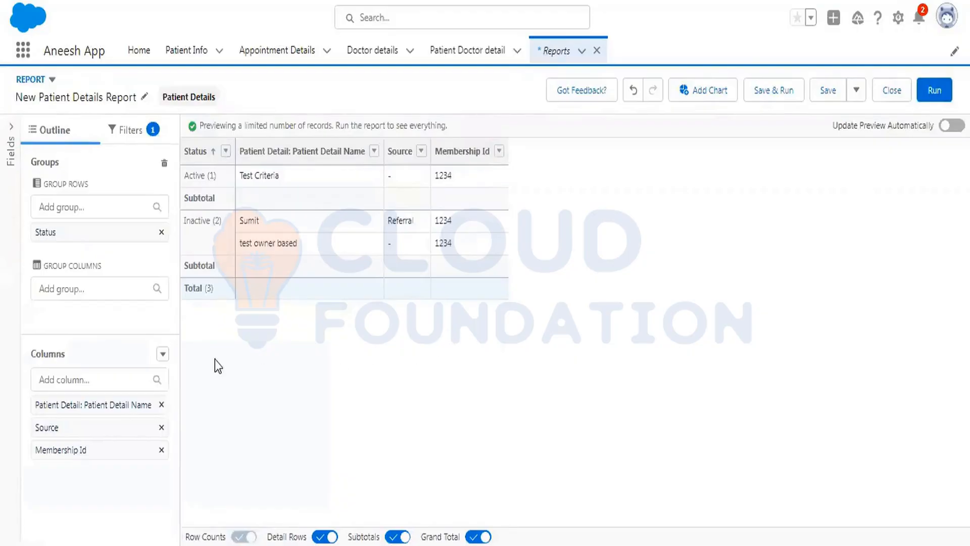
# Group the report columns by the Source field.
pyautogui.moveTo(46, 268); pyautogui.dragTo(102, 265)
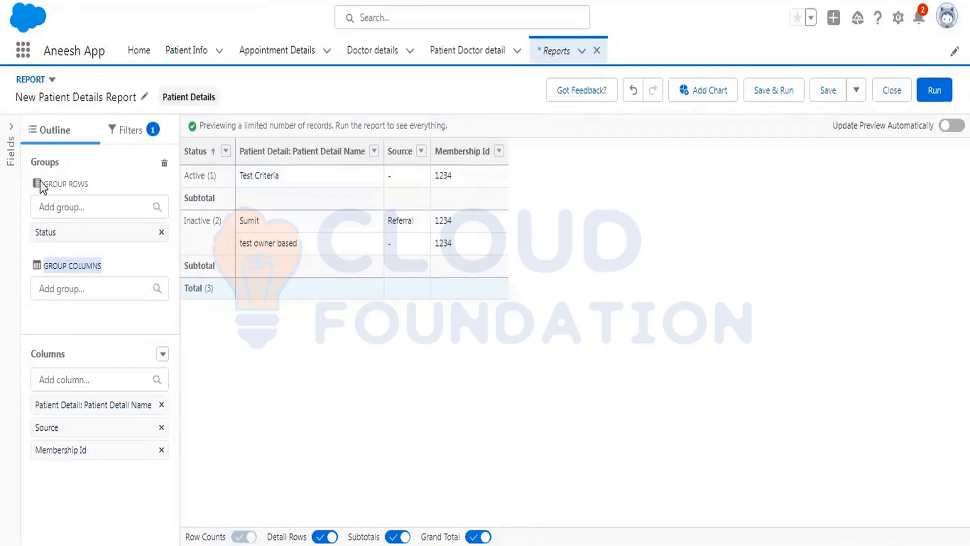
pyautogui.click(84, 287)
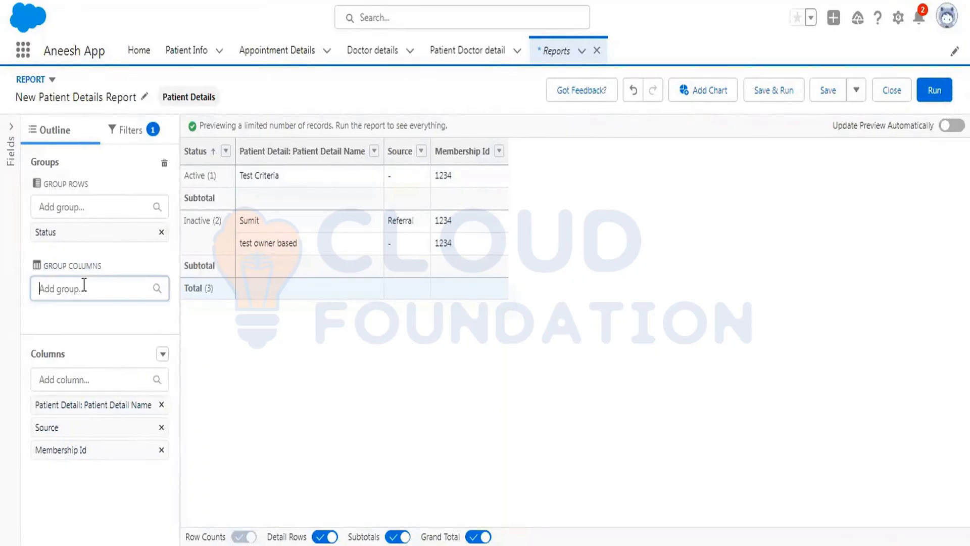
pyautogui.scroll(-3, 106, 384)
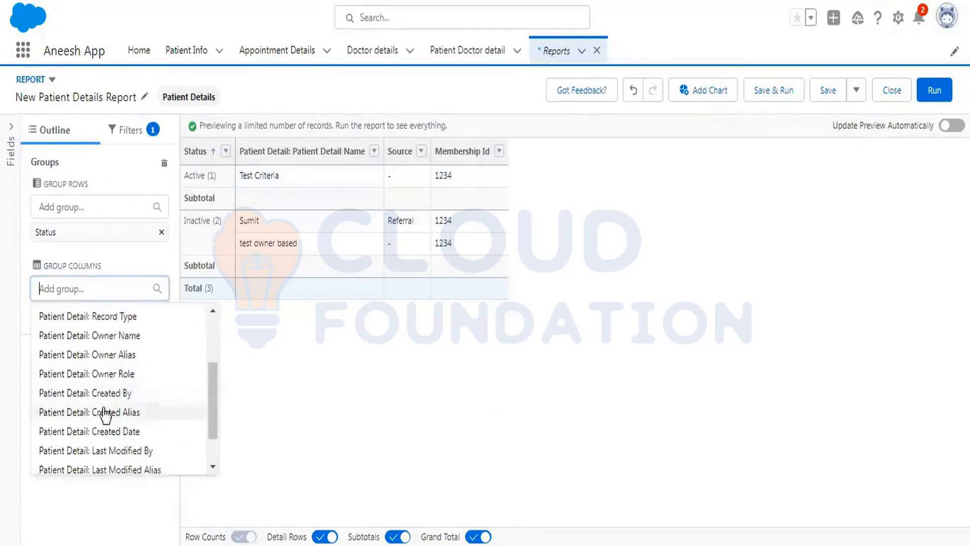
pyautogui.scroll(-2, 105, 412)
pyautogui.scroll(6, 105, 404)
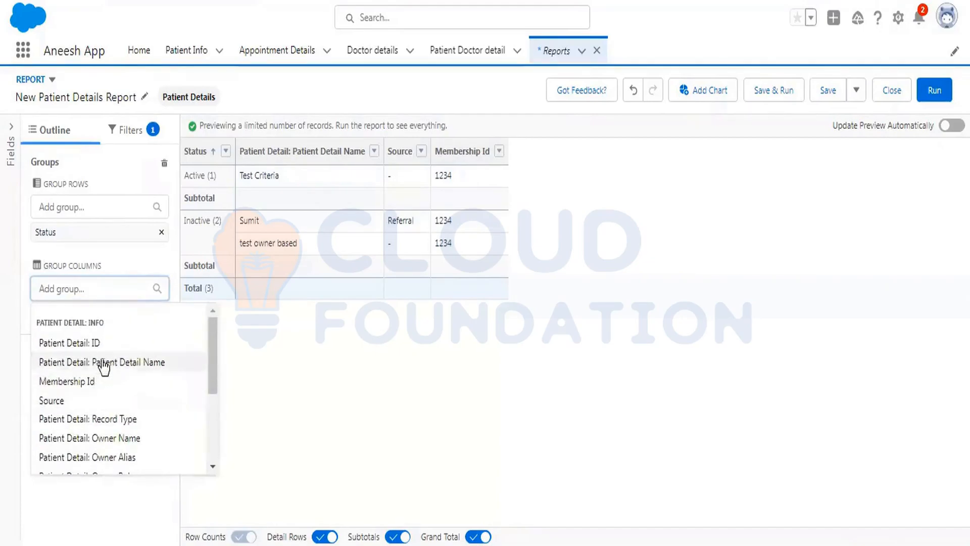
pyautogui.click(63, 403)
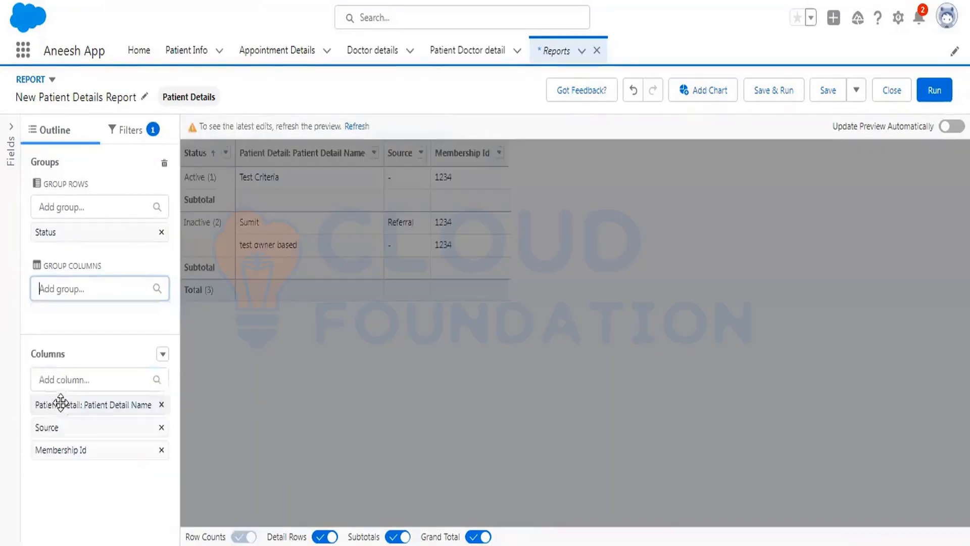
# Run the report and reopen it for editing.
pyautogui.click(933, 90)
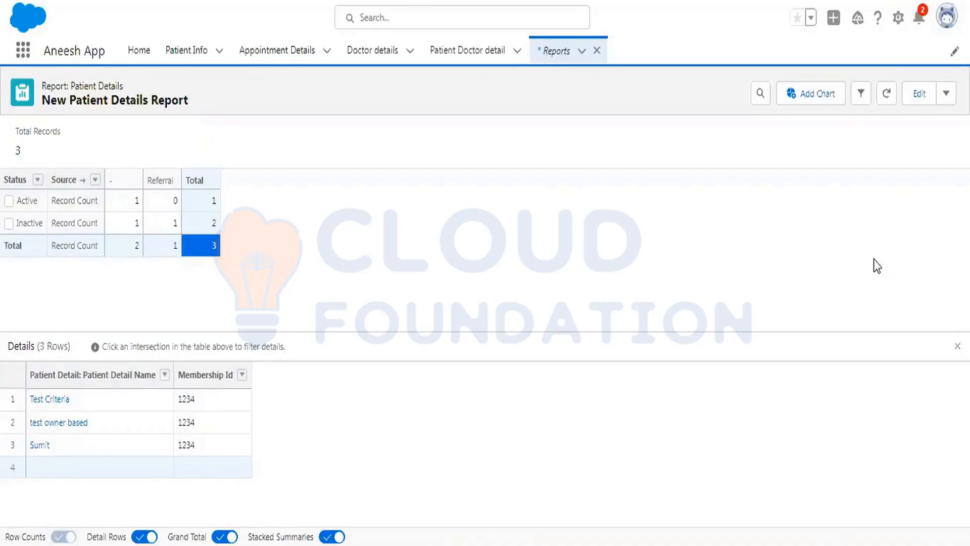
pyautogui.click(919, 94)
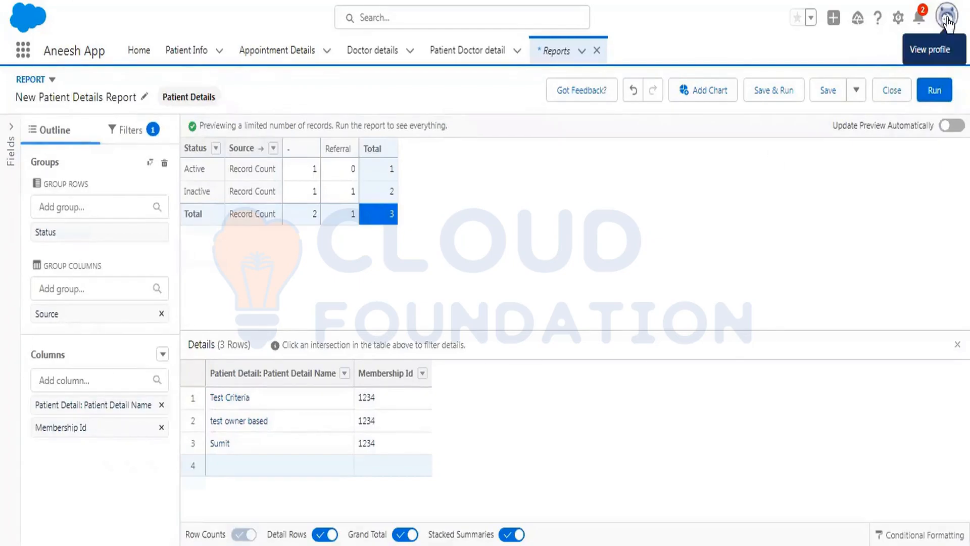
pyautogui.click(899, 19)
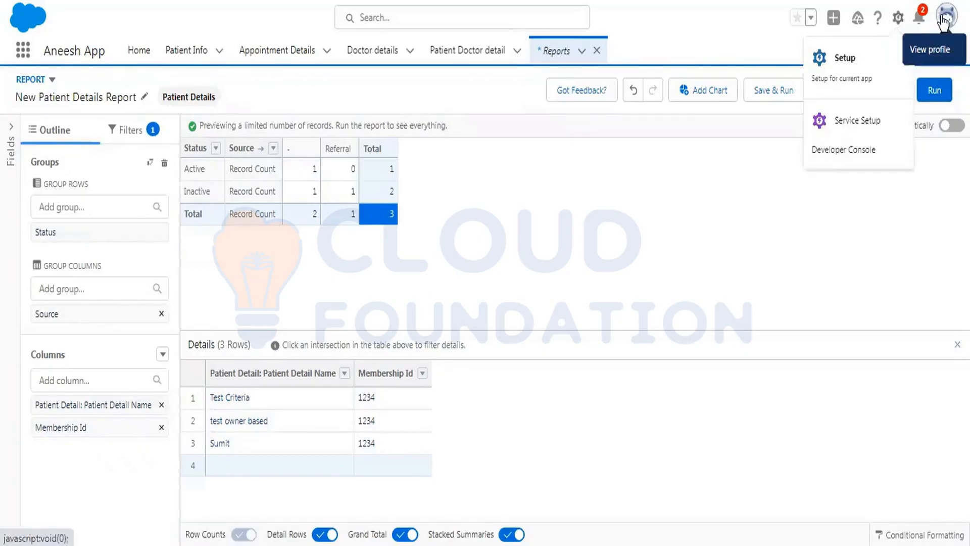
pyautogui.click(943, 19)
pyautogui.click(943, 20)
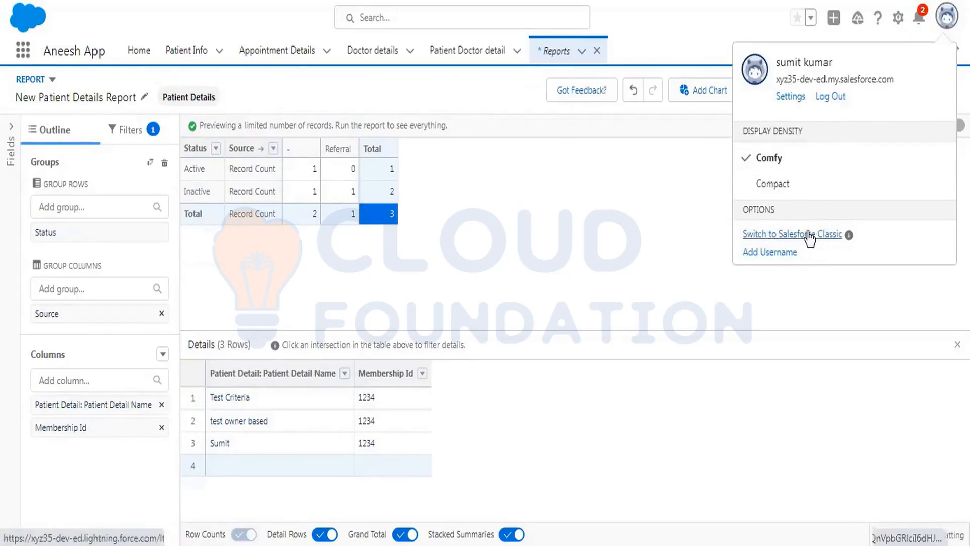
pyautogui.rightClick(252, 0)
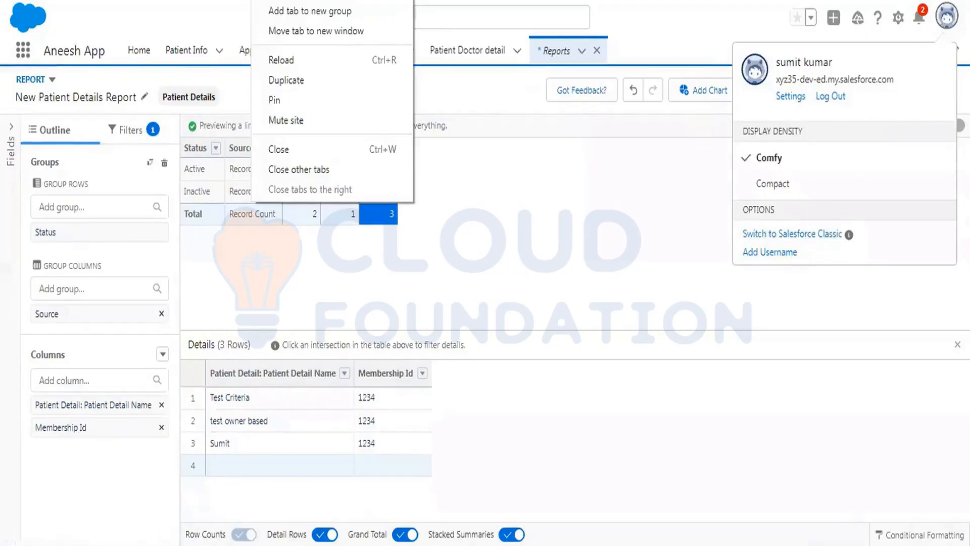
pyautogui.press('Escape')
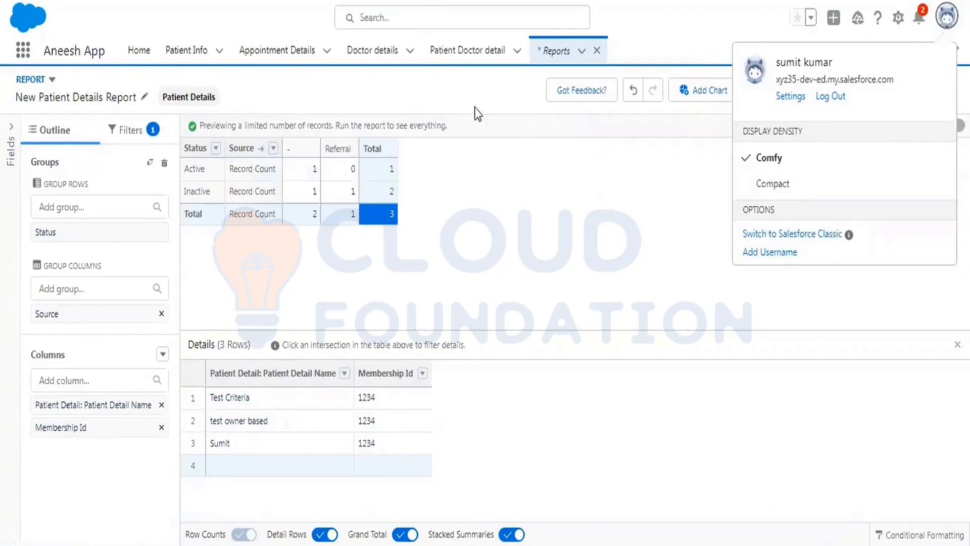
pyautogui.click(946, 17)
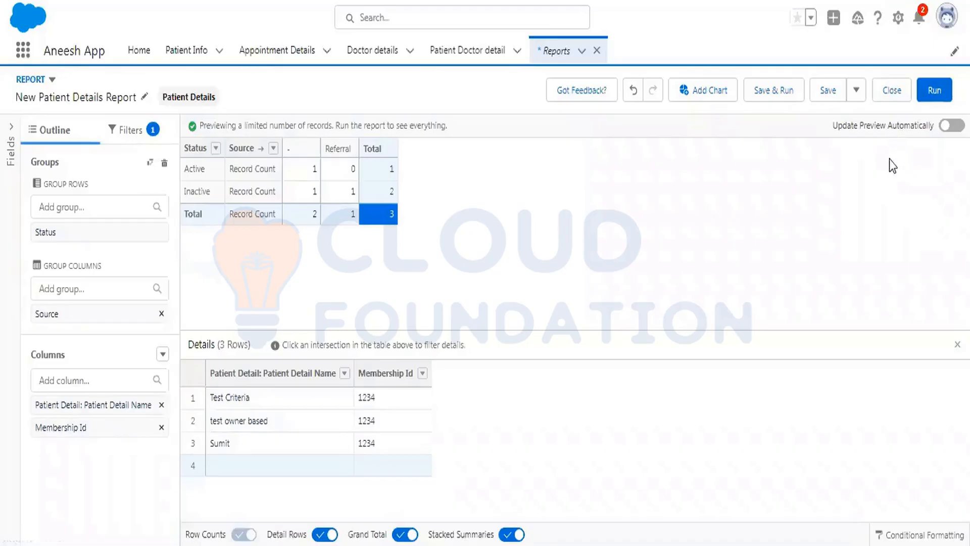
# Save the report as Test Report 12 Dec in the Public Reports folder and run it.
pyautogui.click(836, 99)
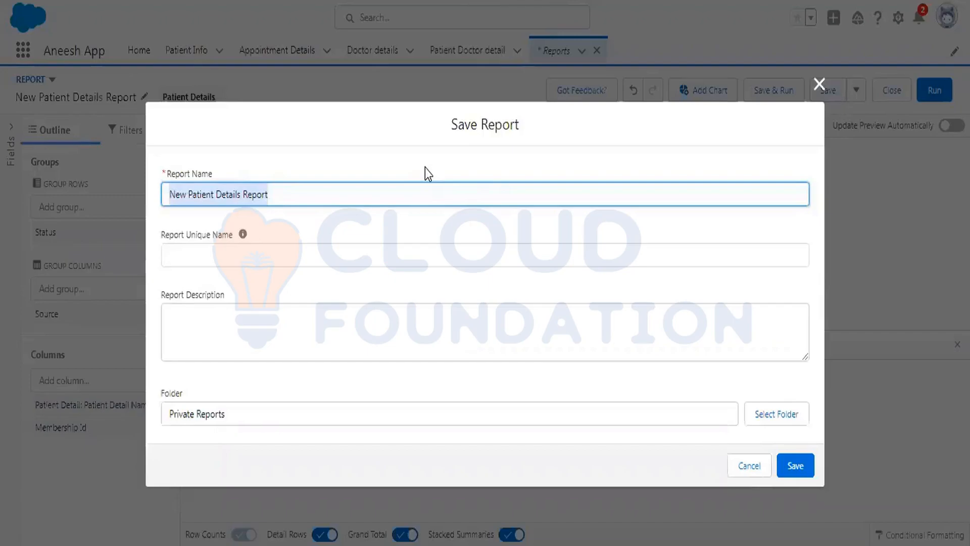
pyautogui.write('Test Report')
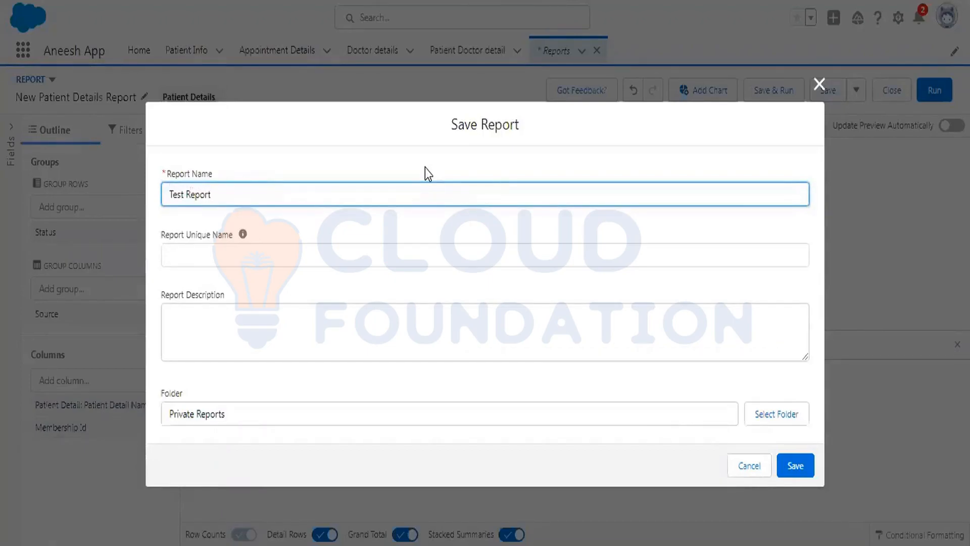
pyautogui.write(' 12 Dec')
pyautogui.click(235, 411)
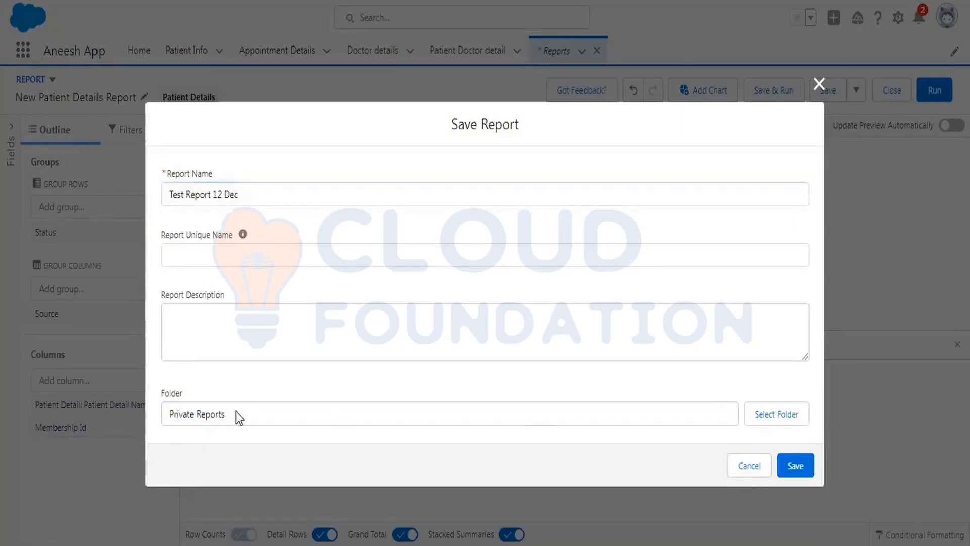
pyautogui.click(765, 413)
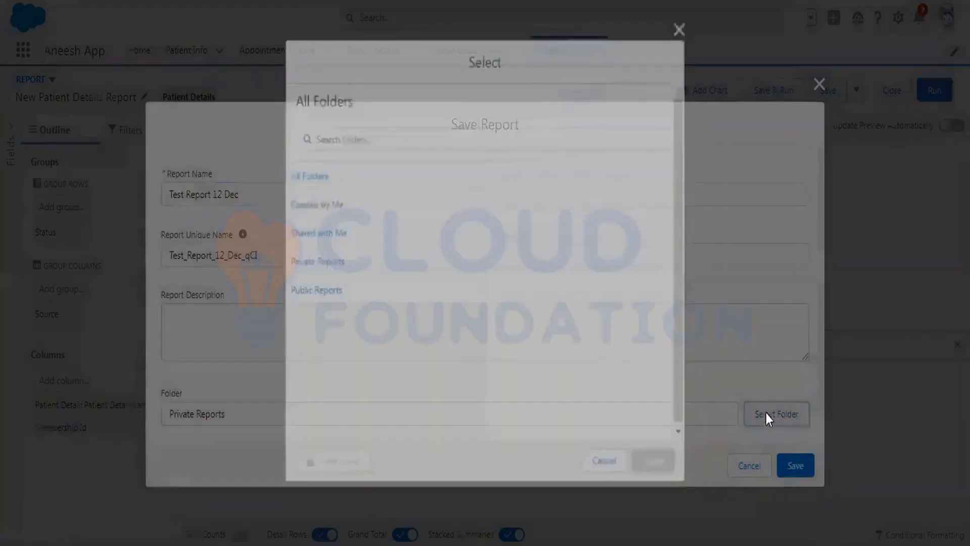
pyautogui.click(348, 299)
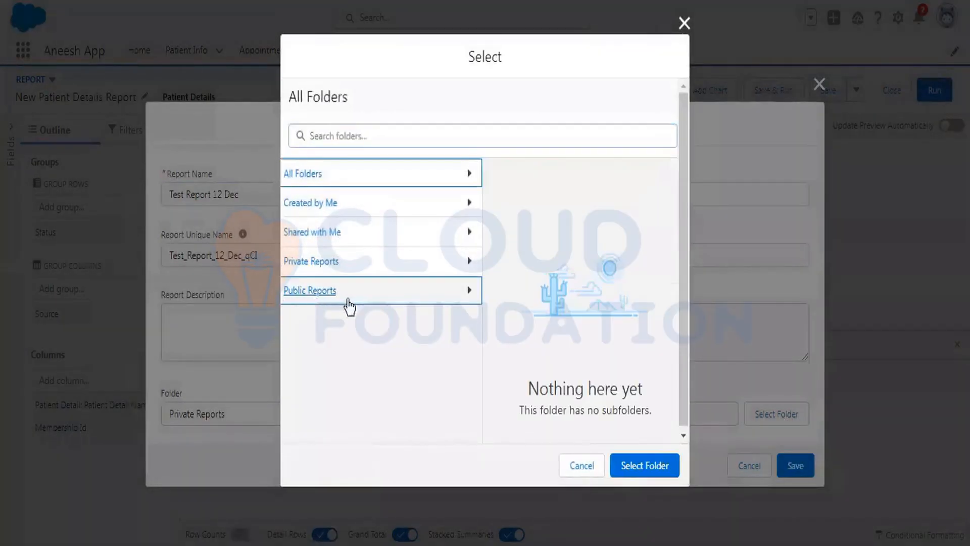
pyautogui.click(649, 464)
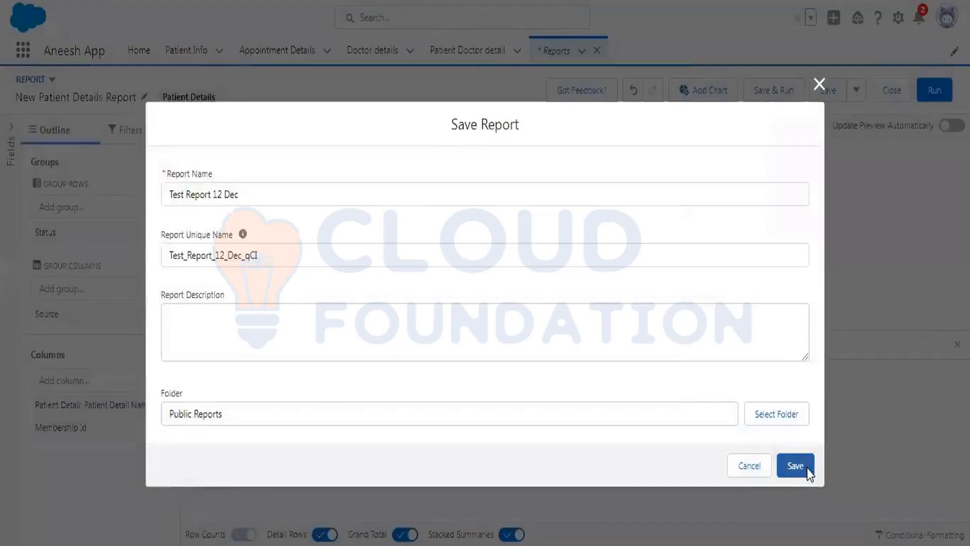
pyautogui.click(806, 469)
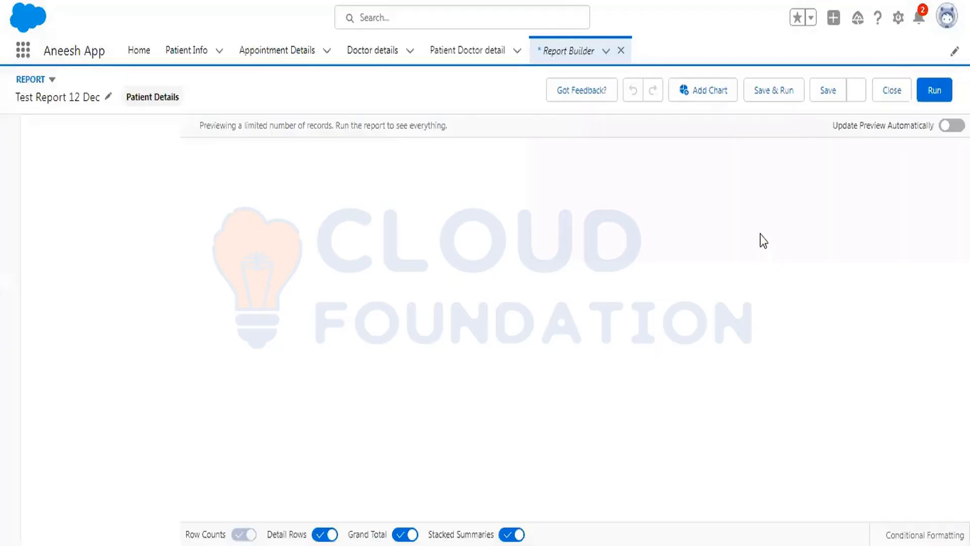
pyautogui.click(934, 90)
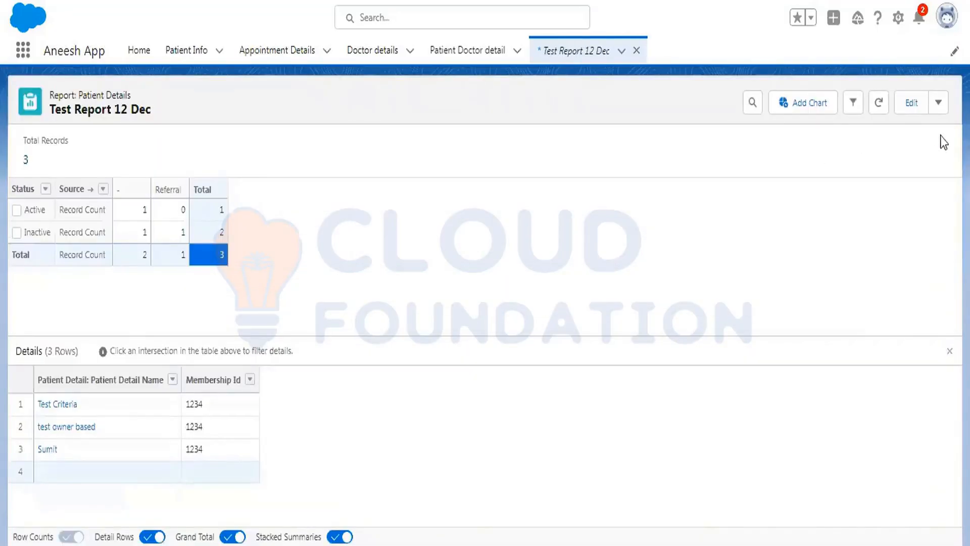
# Try a daily subscription for the report, reviewing its recipients, and cancel it.
pyautogui.click(939, 104)
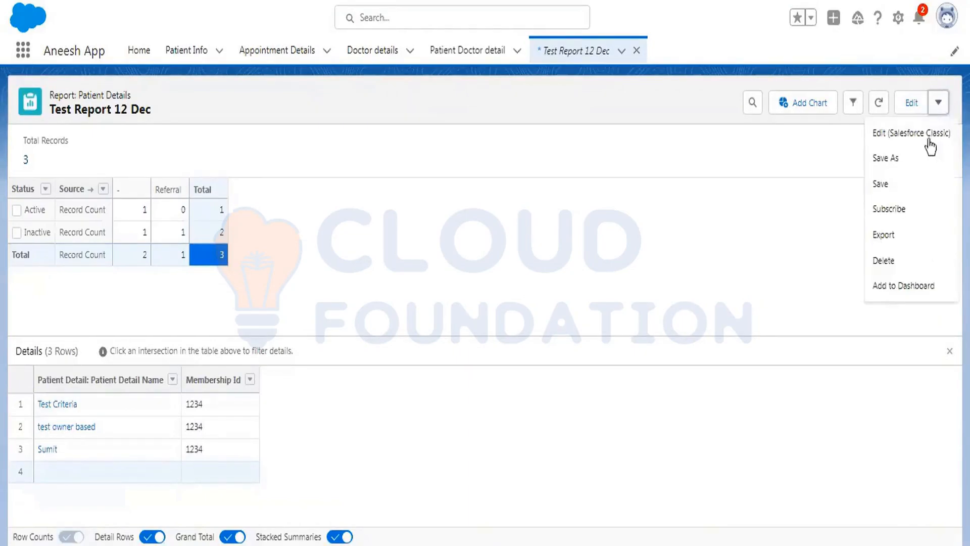
pyautogui.click(901, 211)
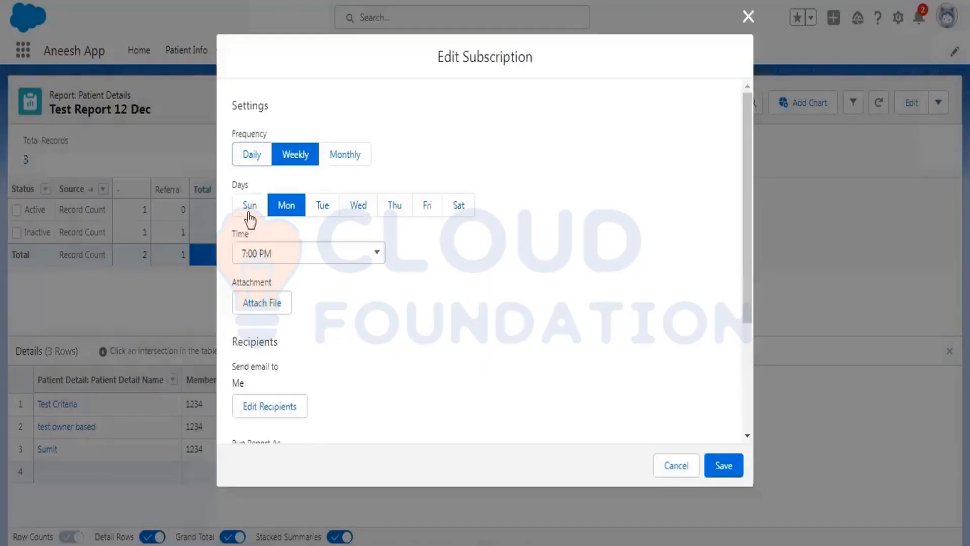
pyautogui.click(252, 156)
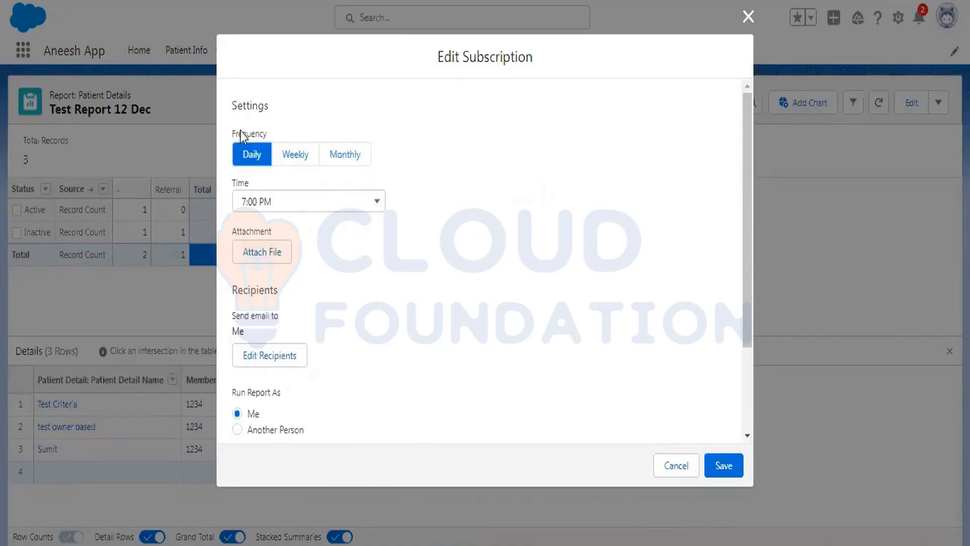
pyautogui.scroll(-2, 310, 343)
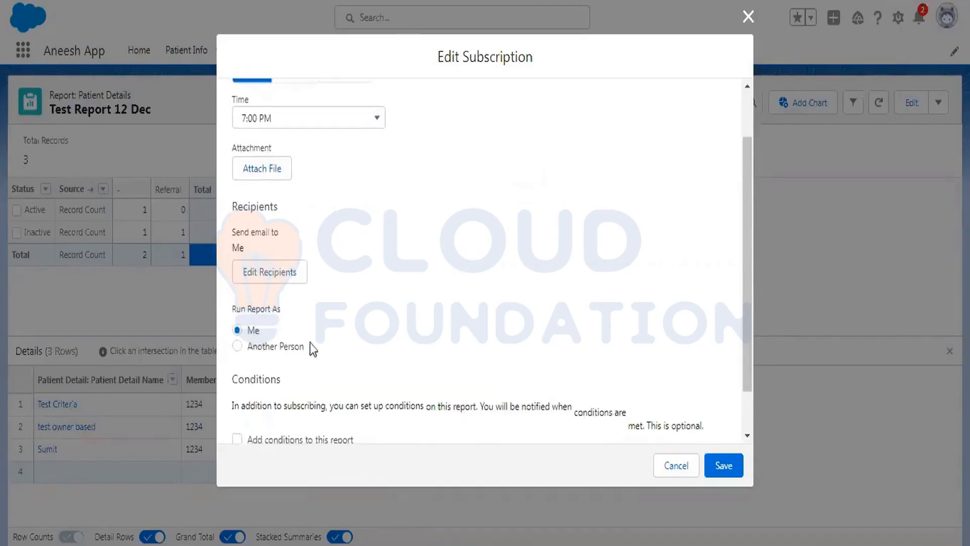
pyautogui.click(268, 273)
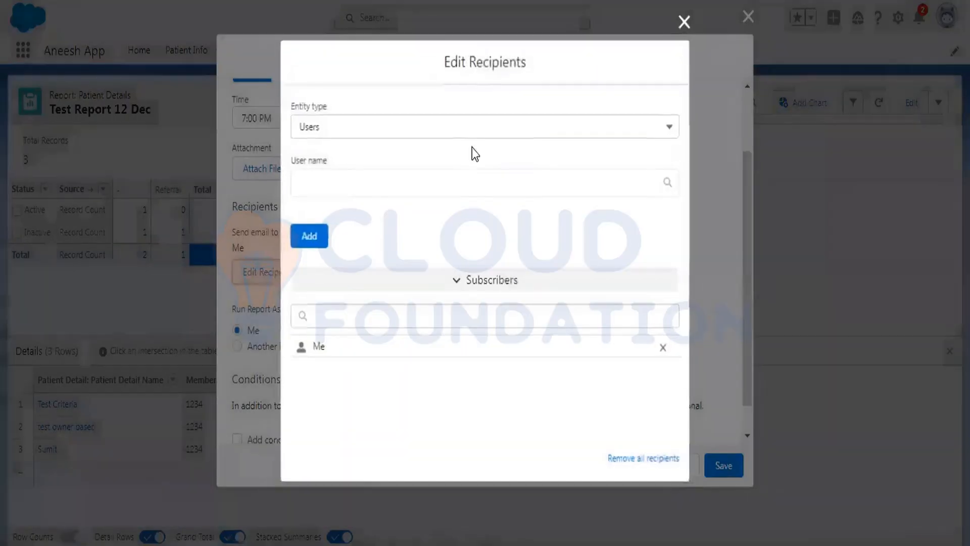
pyautogui.click(685, 22)
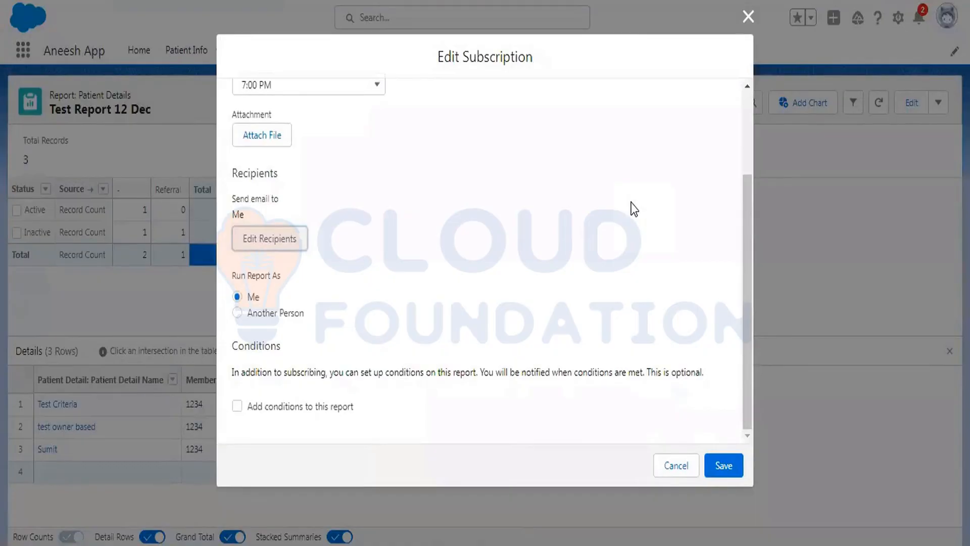
pyautogui.scroll(3, 493, 225)
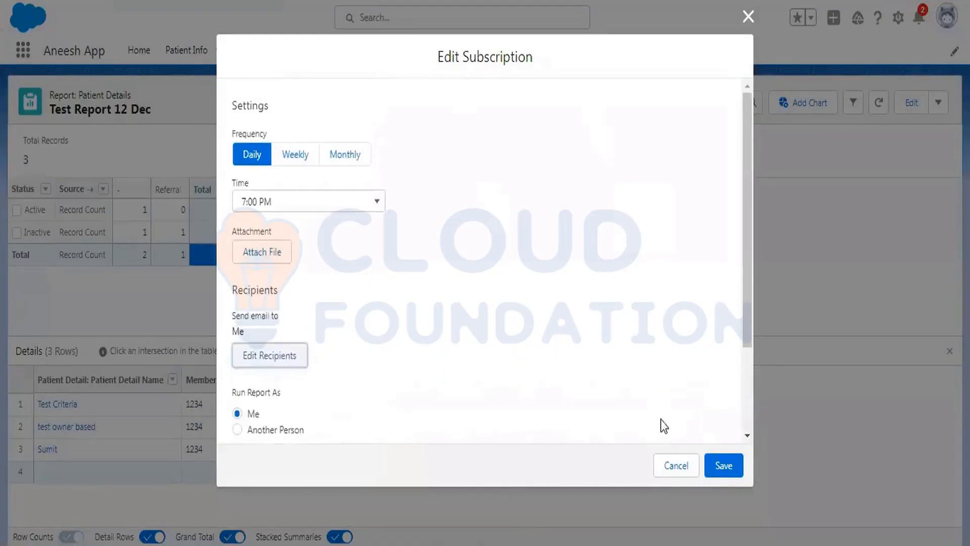
pyautogui.click(676, 465)
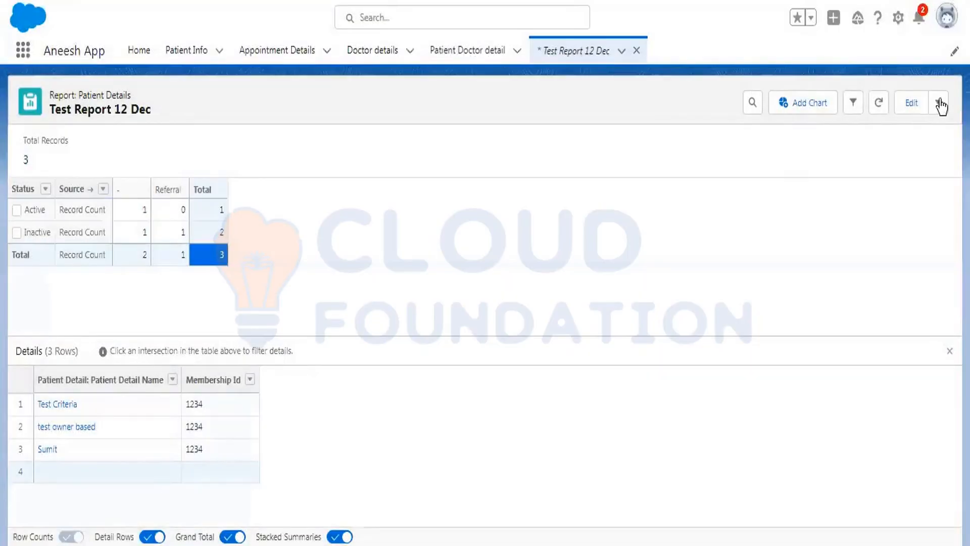
# Export the report as a Formatted Report in Excel .xlsx format, comparing it with the Details Only option.
pyautogui.click(938, 102)
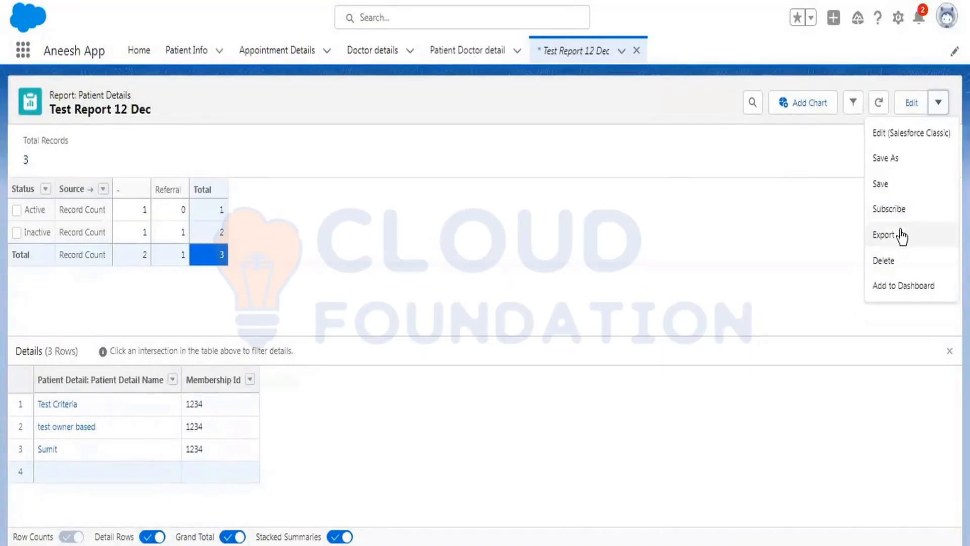
pyautogui.click(929, 237)
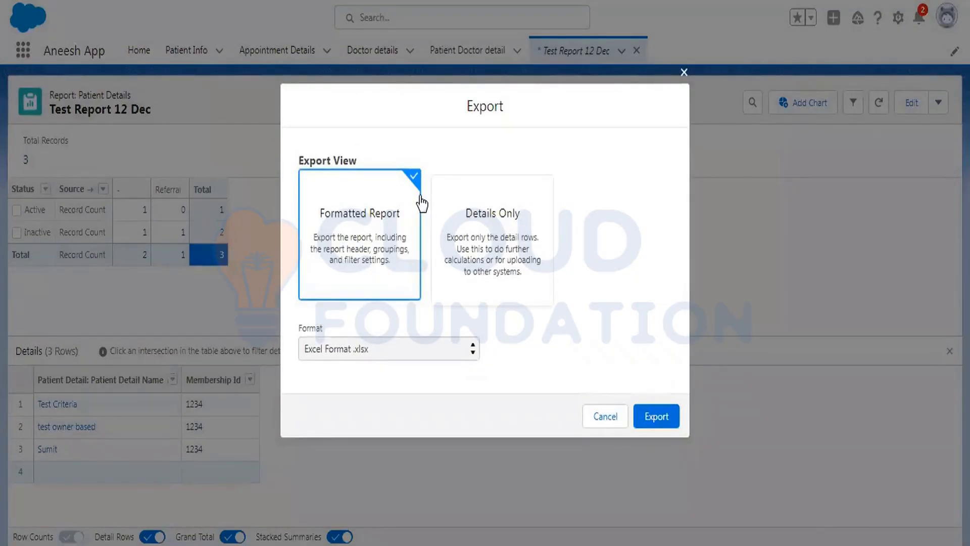
pyautogui.click(489, 225)
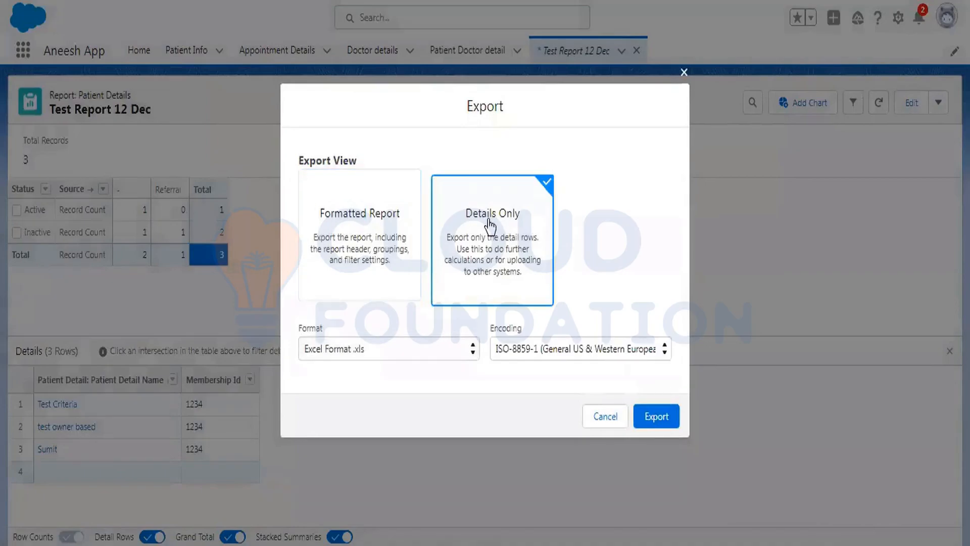
pyautogui.click(393, 223)
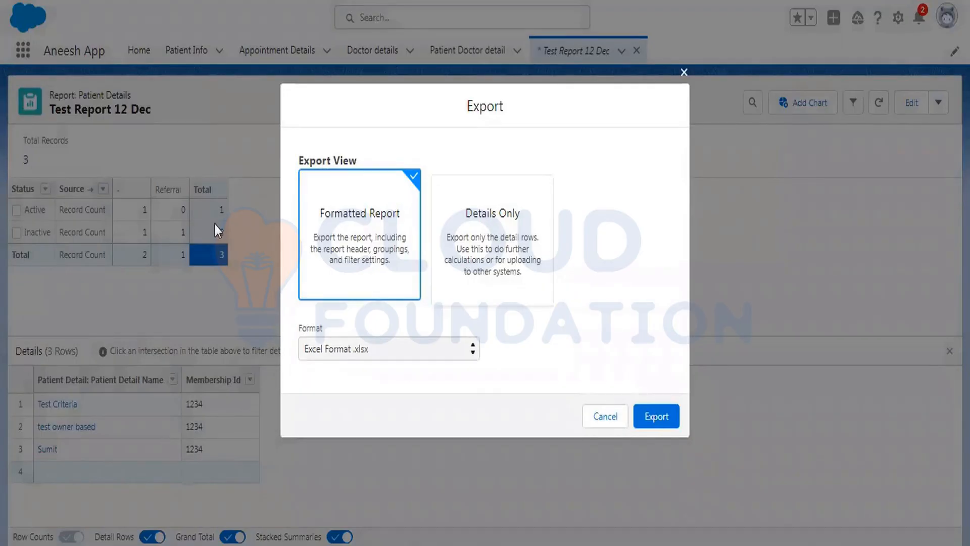
pyautogui.click(474, 215)
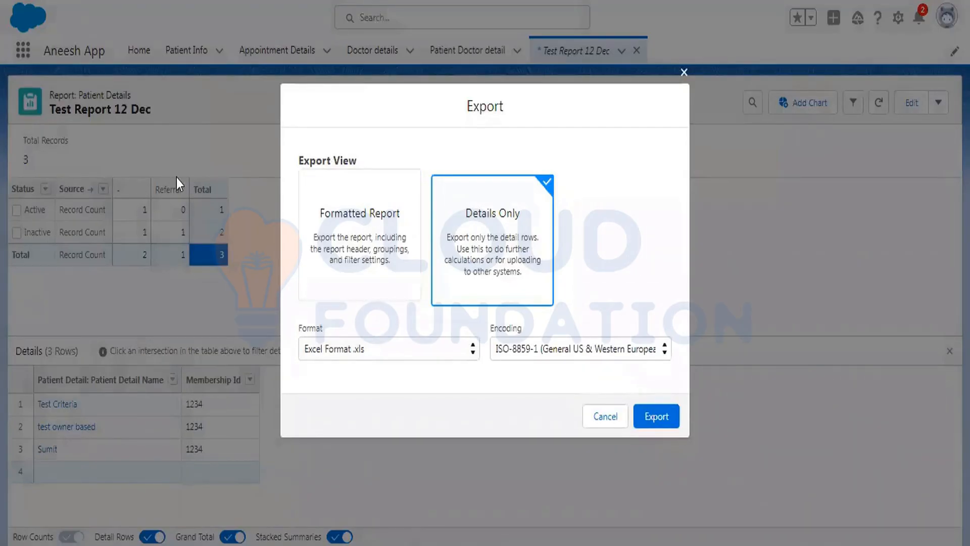
pyautogui.click(393, 230)
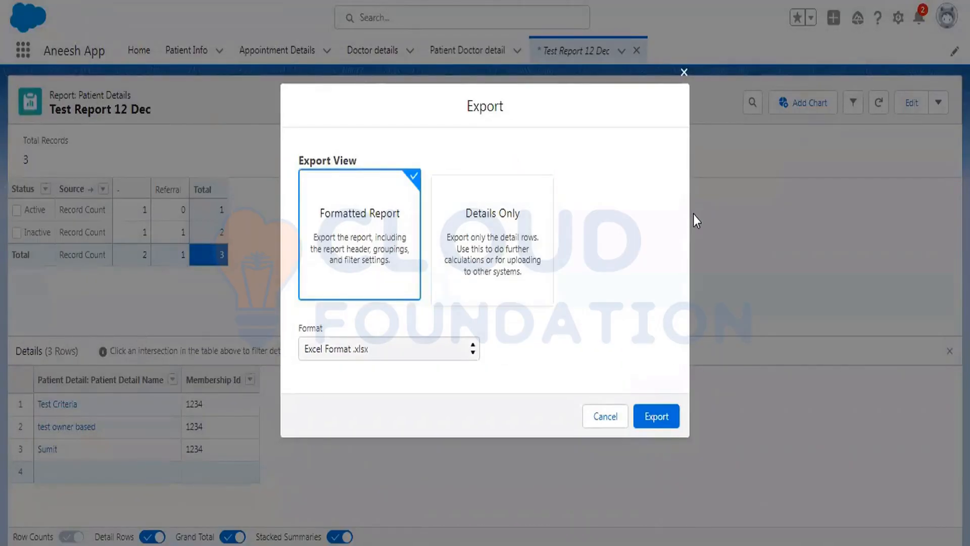
pyautogui.click(509, 234)
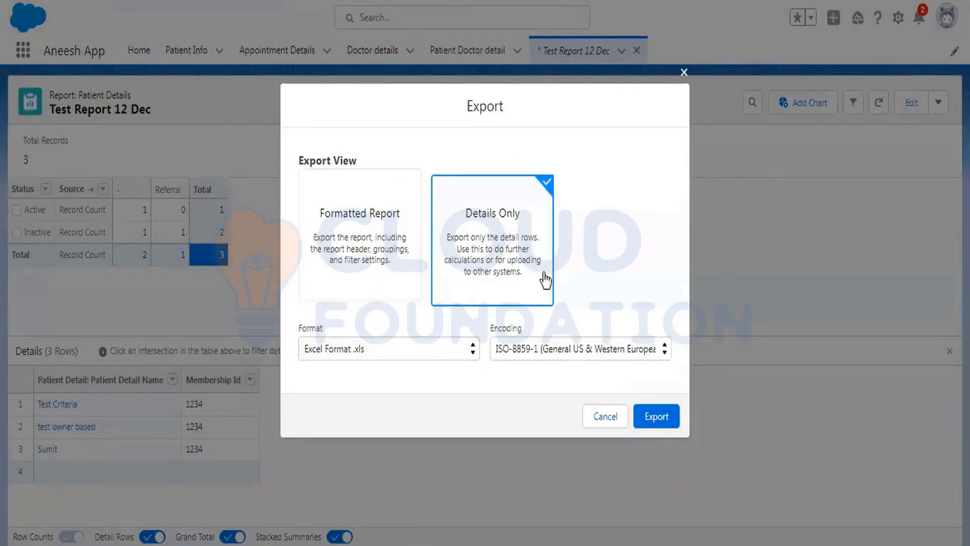
pyautogui.click(396, 247)
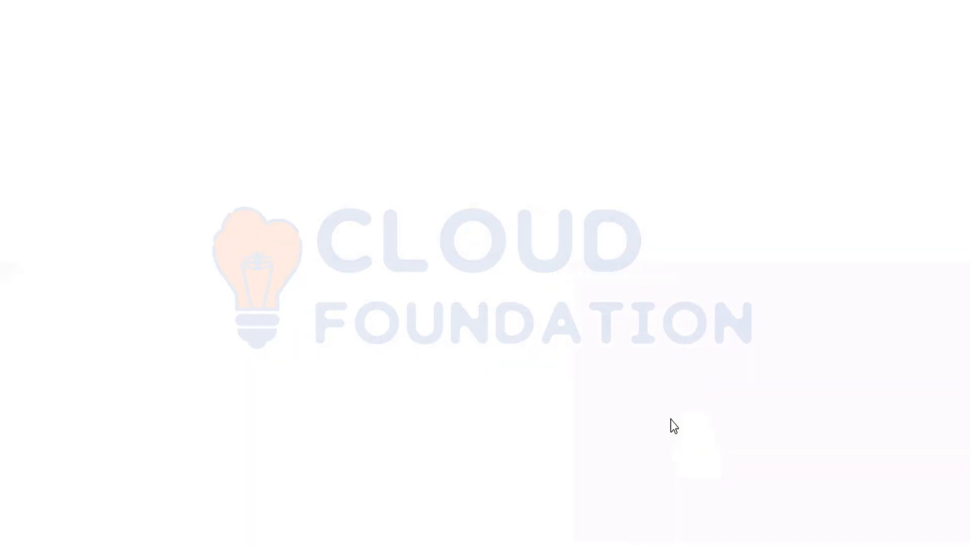
pyautogui.click(671, 419)
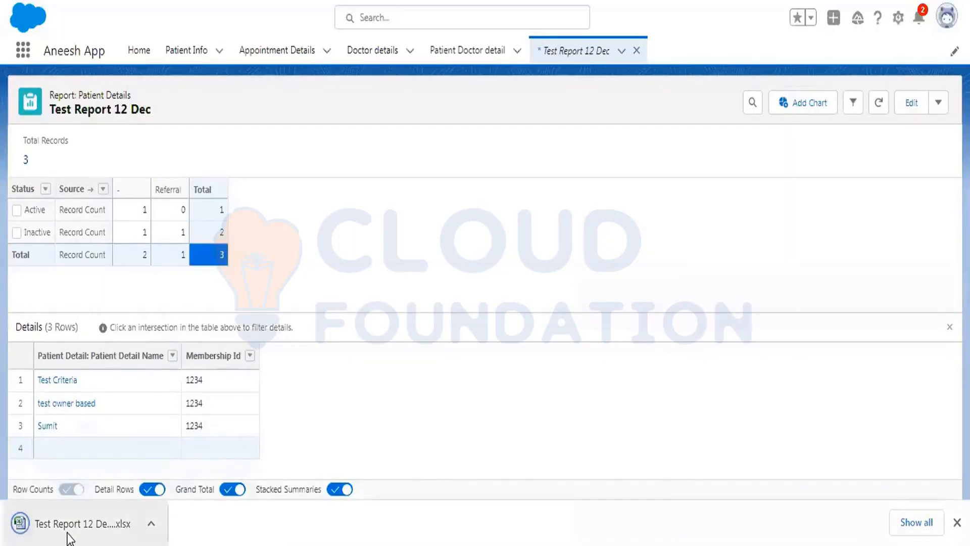
# Open the downloaded .xlsx report file to review it, then close Excel.
pyautogui.click(68, 539)
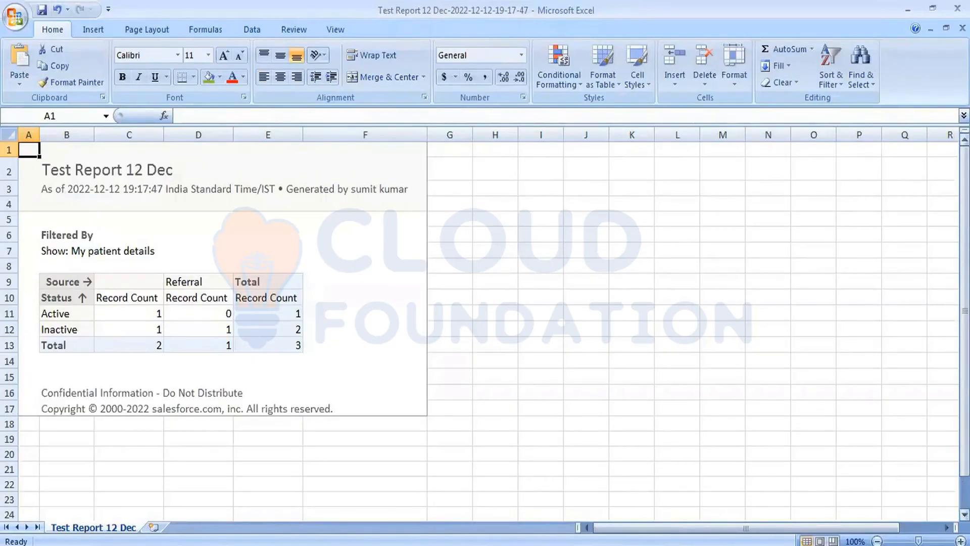
pyautogui.click(957, 8)
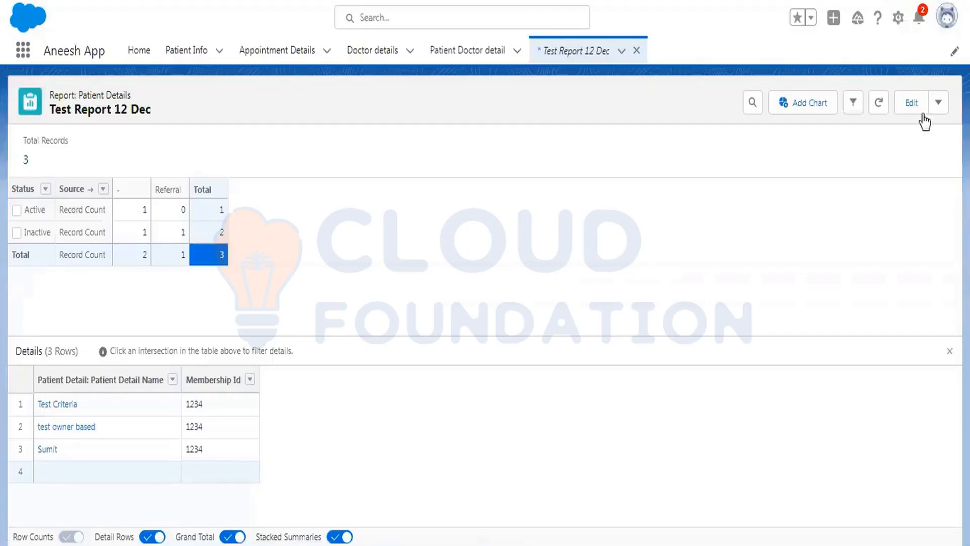
# Export the report again using the Details Only view in Excel .xls format.
pyautogui.click(938, 103)
pyautogui.click(903, 236)
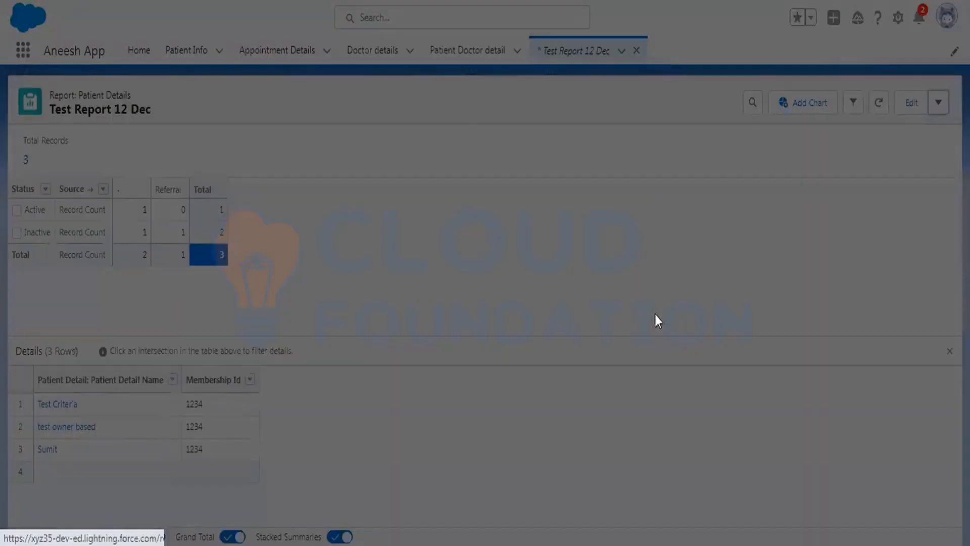
pyautogui.click(476, 253)
pyautogui.click(664, 413)
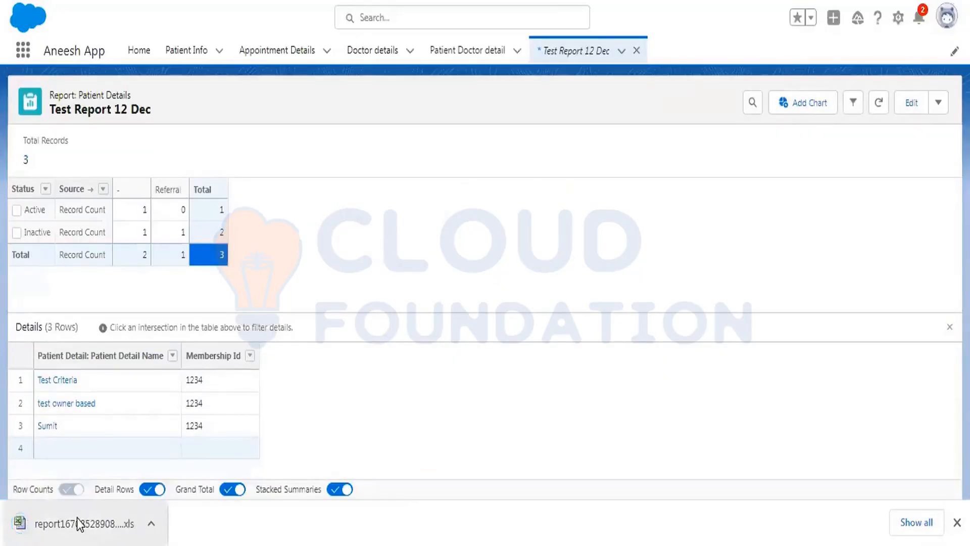
# Open the downloaded Details Only export in Excel, allowing the file despite its format mismatch.
pyautogui.click(76, 517)
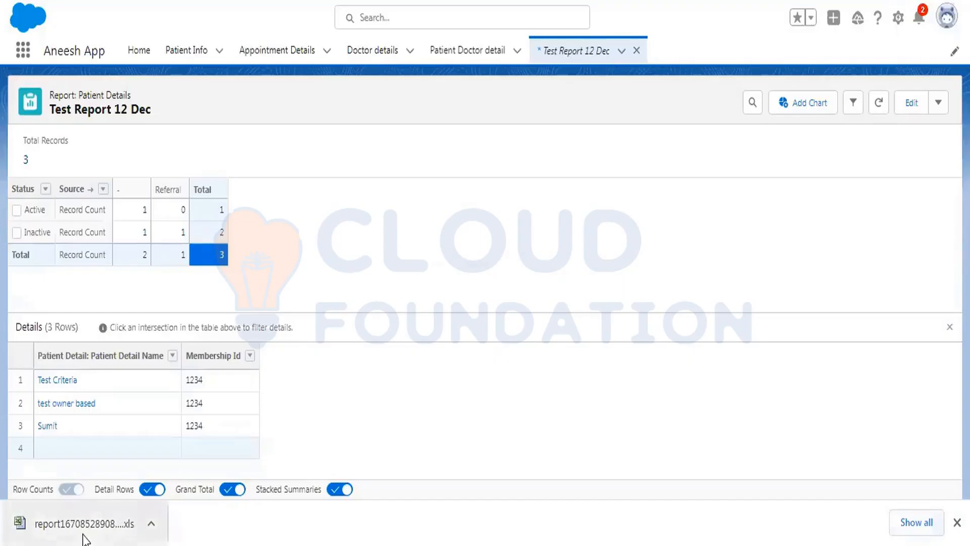
pyautogui.click(84, 535)
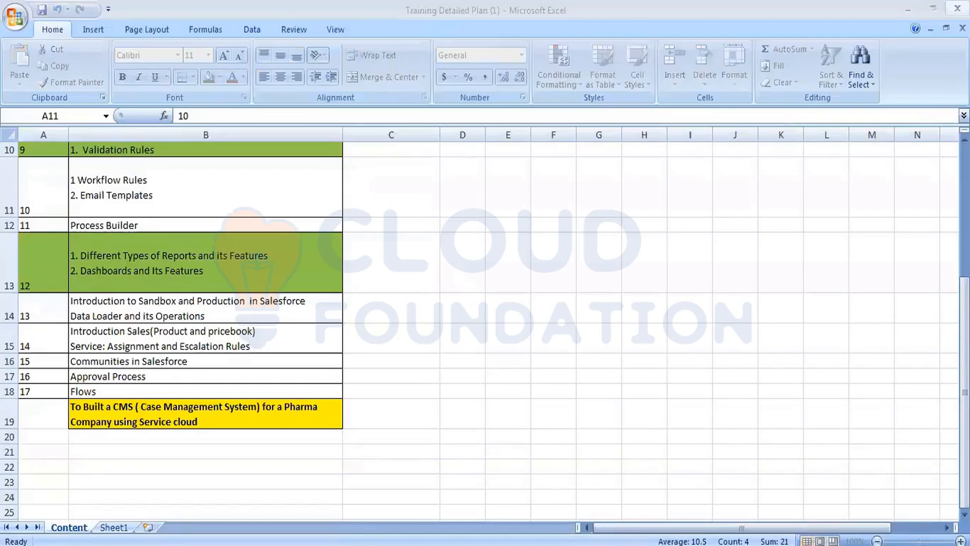
pyautogui.click(957, 8)
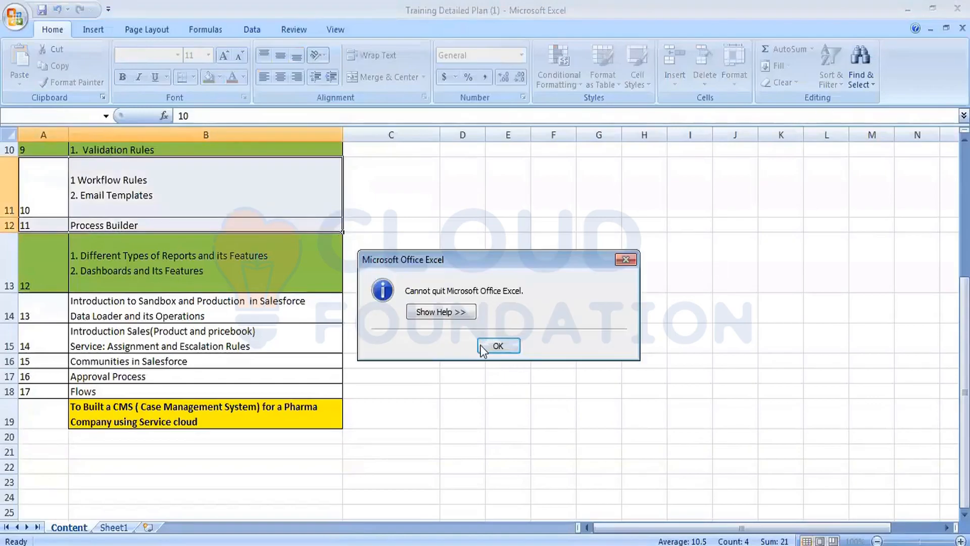
pyautogui.click(498, 346)
pyautogui.click(432, 318)
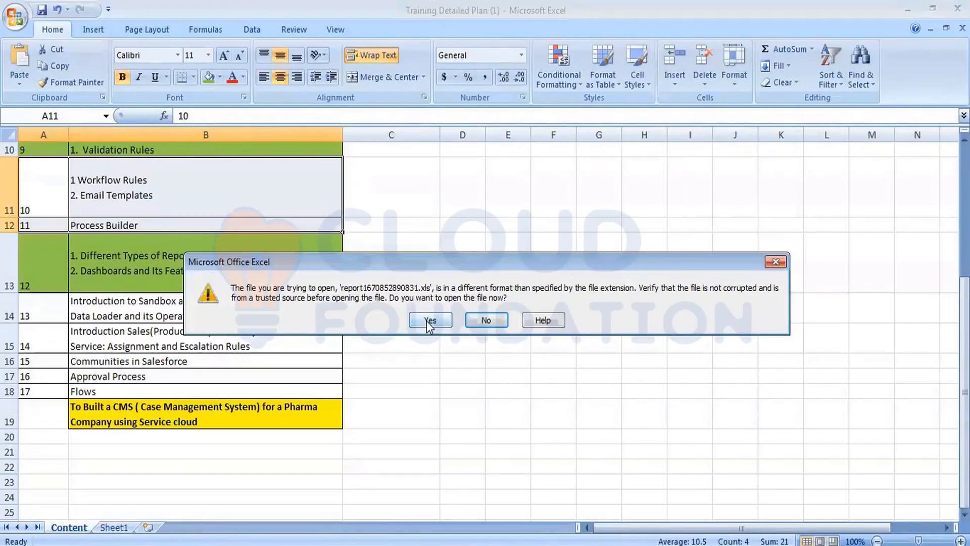
pyautogui.click(429, 320)
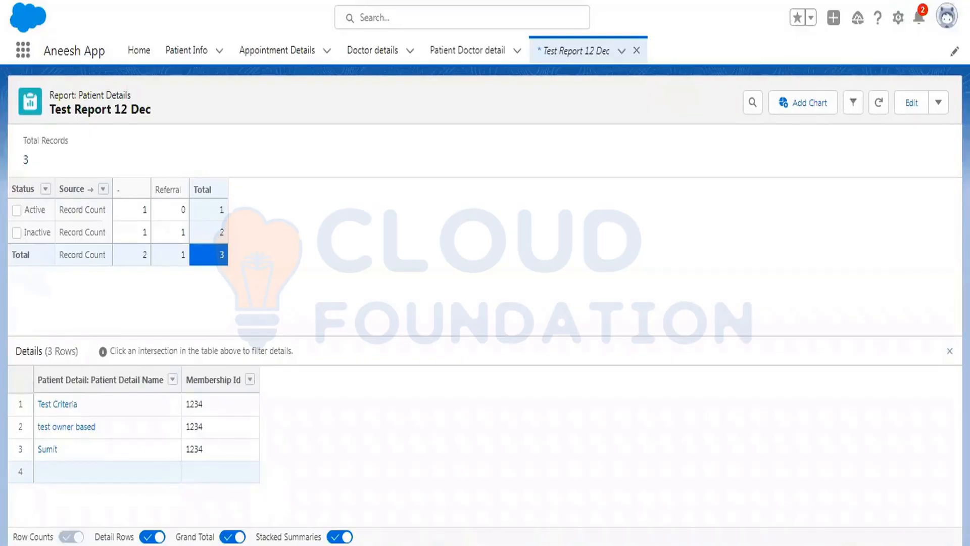
# Reopen the report in the report builder and change its format to Joined Report.
pyautogui.click(939, 104)
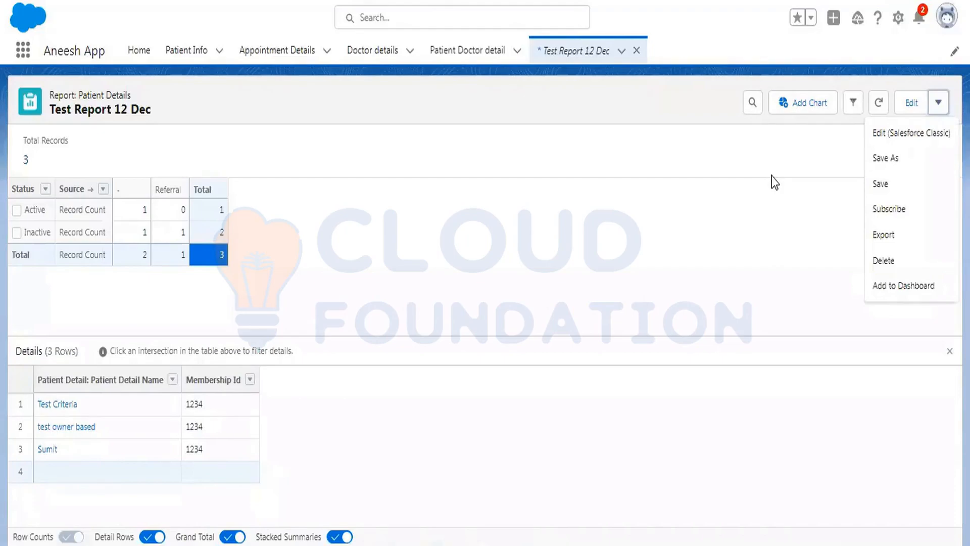
pyautogui.click(913, 103)
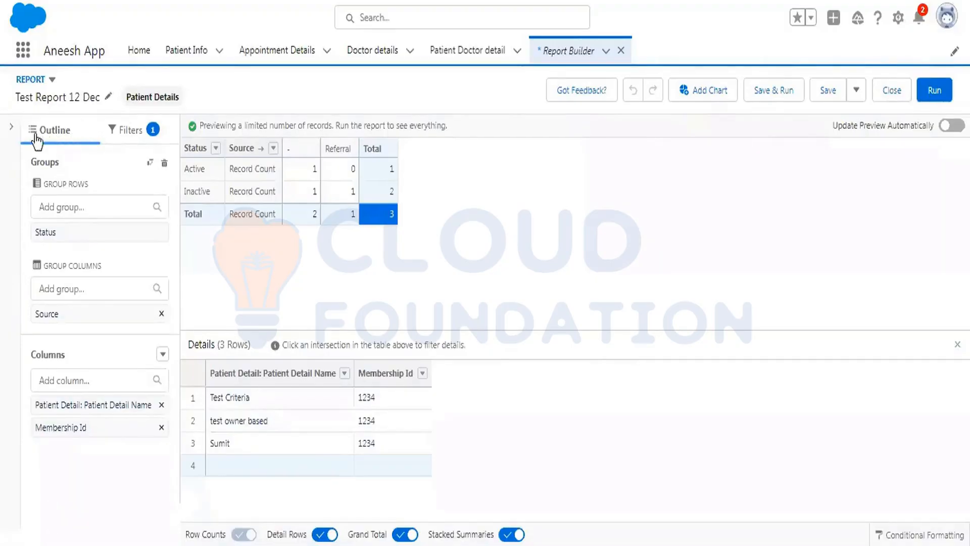
pyautogui.click(12, 128)
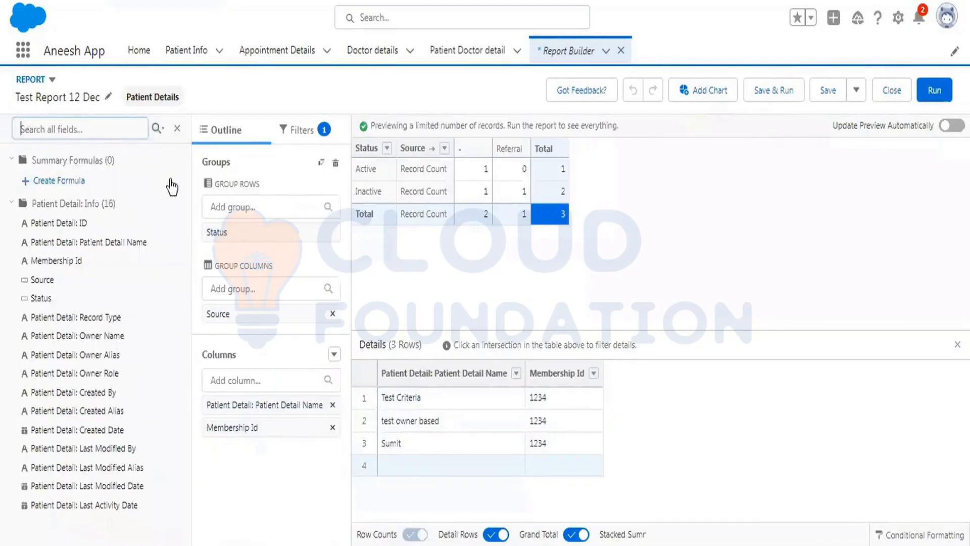
pyautogui.click(178, 131)
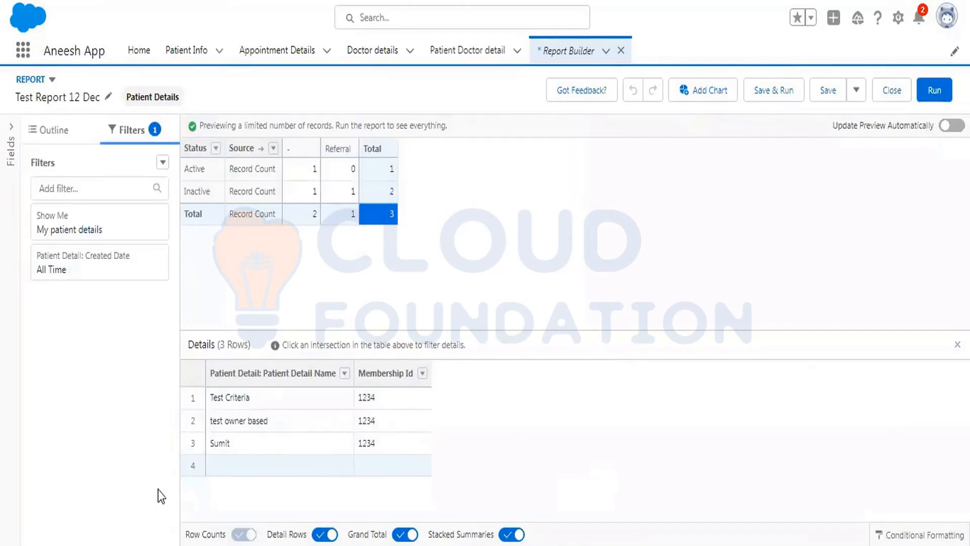
pyautogui.click(51, 80)
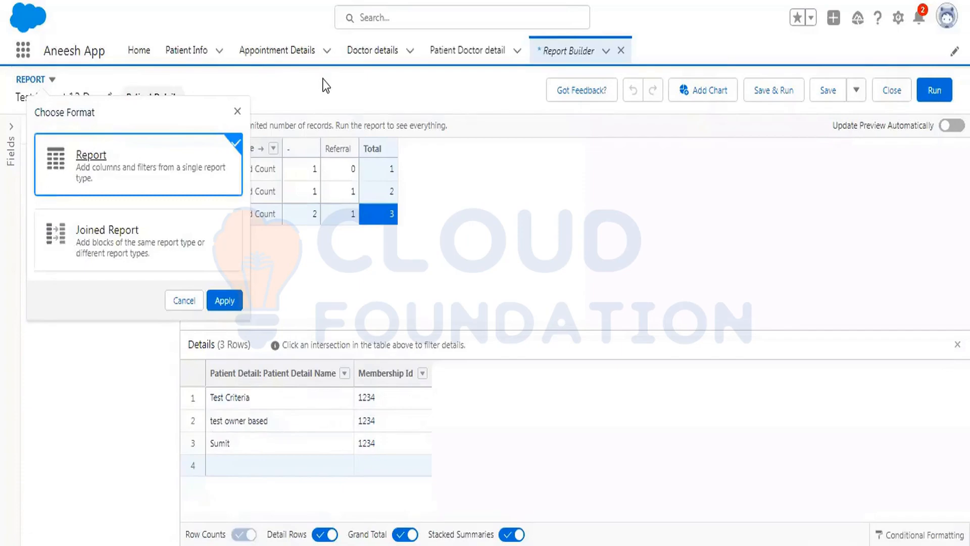
pyautogui.click(237, 111)
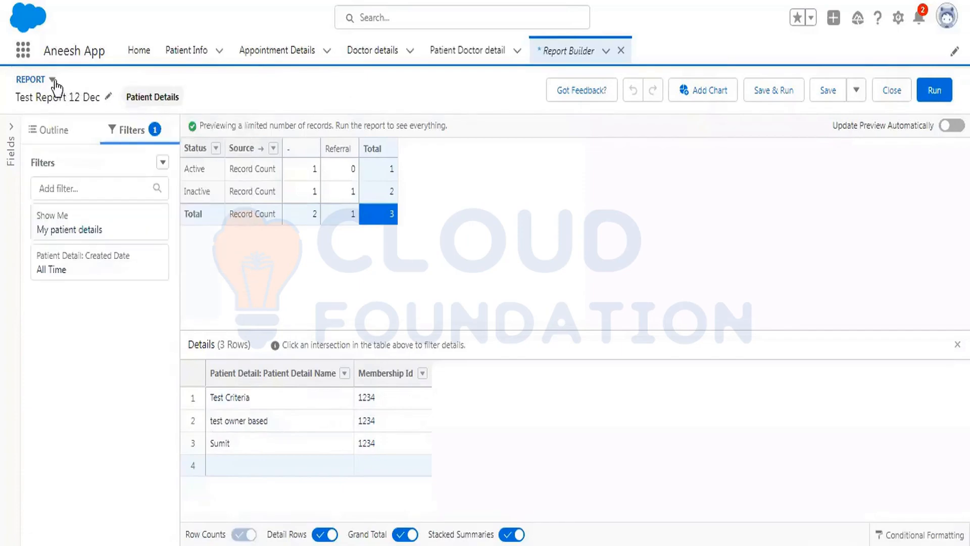
pyautogui.click(53, 81)
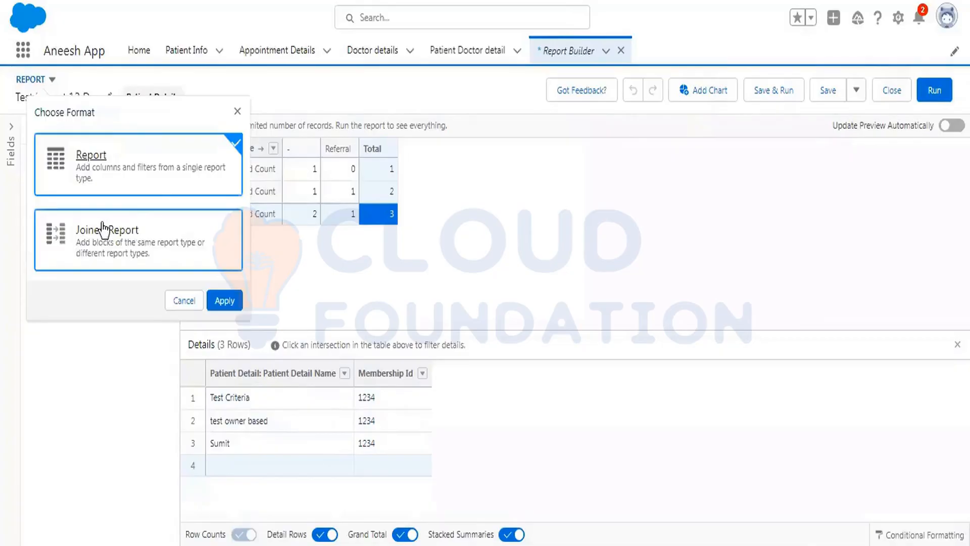
pyautogui.click(163, 231)
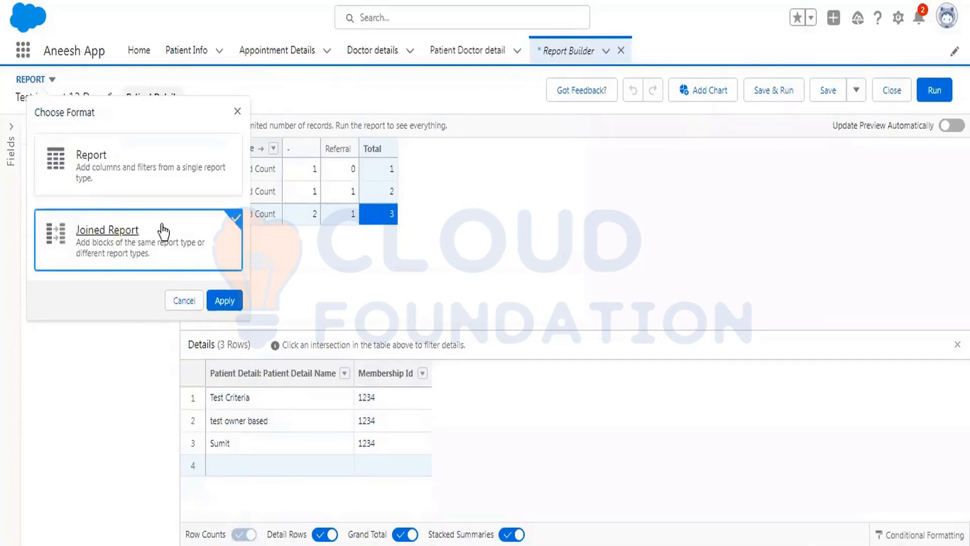
pyautogui.click(229, 308)
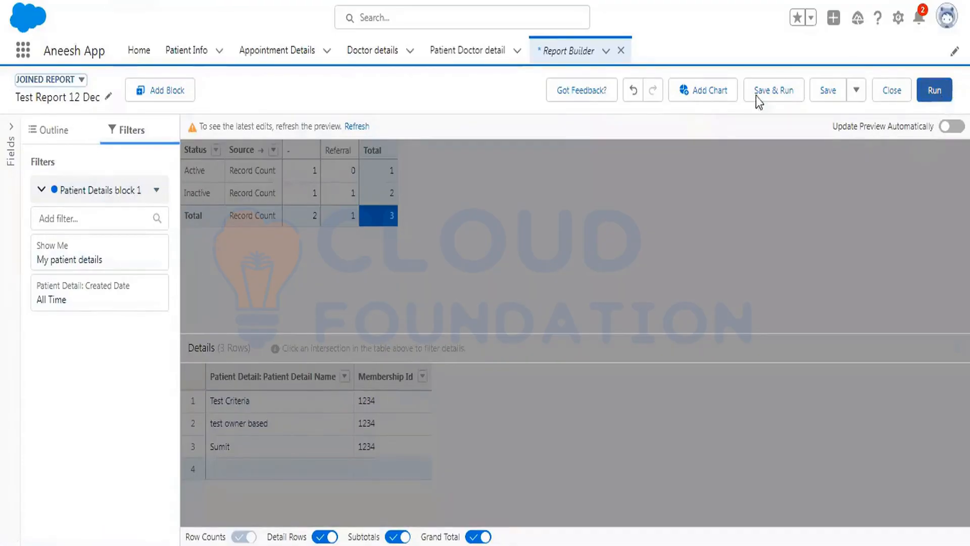
# Add a new block to the joined report using the Cases report type, found by searching all categories for case.
pyautogui.click(186, 90)
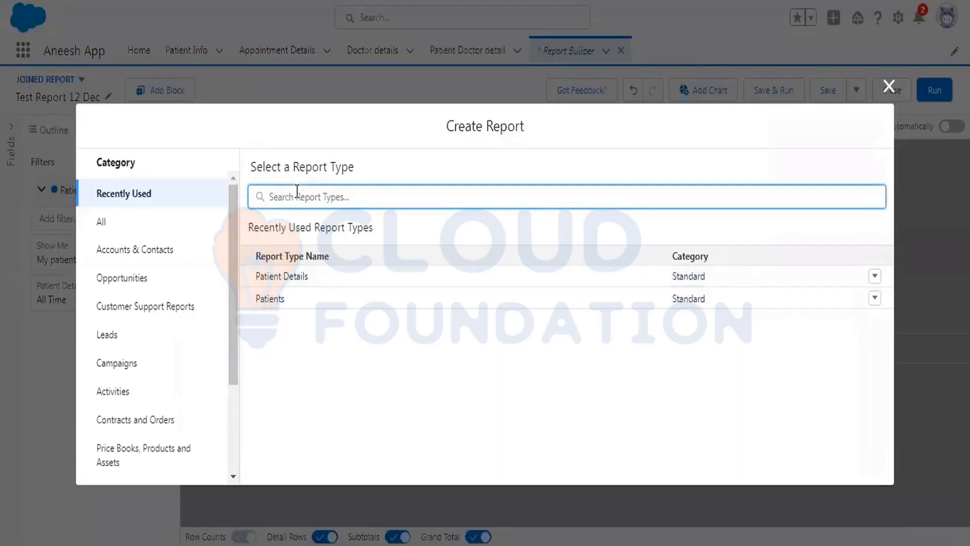
pyautogui.write('case')
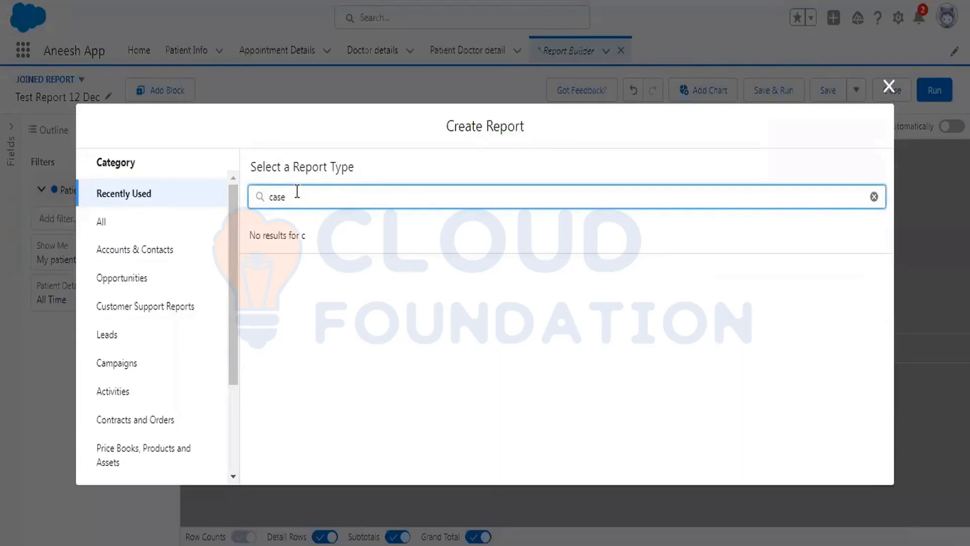
pyautogui.press('BackSpace')
pyautogui.press('BackSpace')
pyautogui.press('BackSpace')
pyautogui.press('BackSpace')
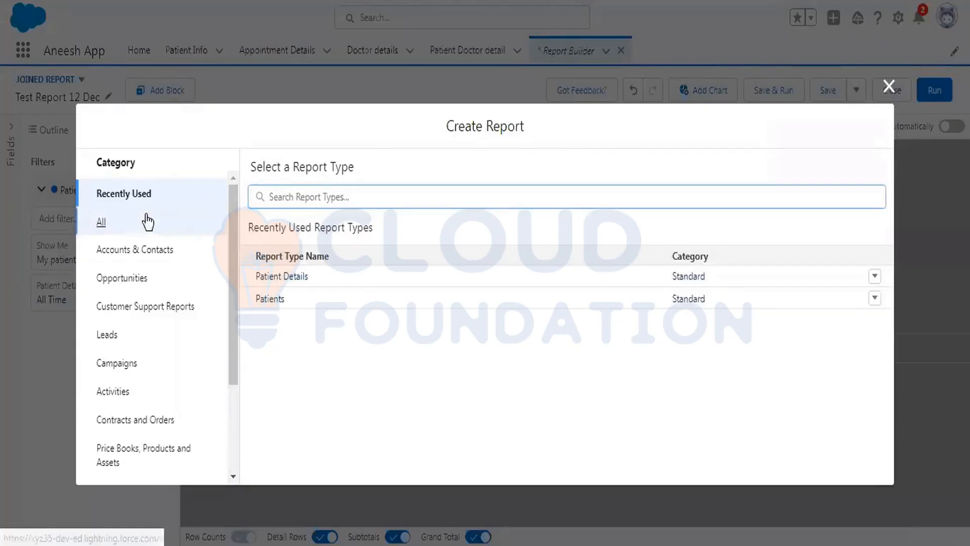
pyautogui.click(148, 218)
pyautogui.click(286, 196)
pyautogui.write('case')
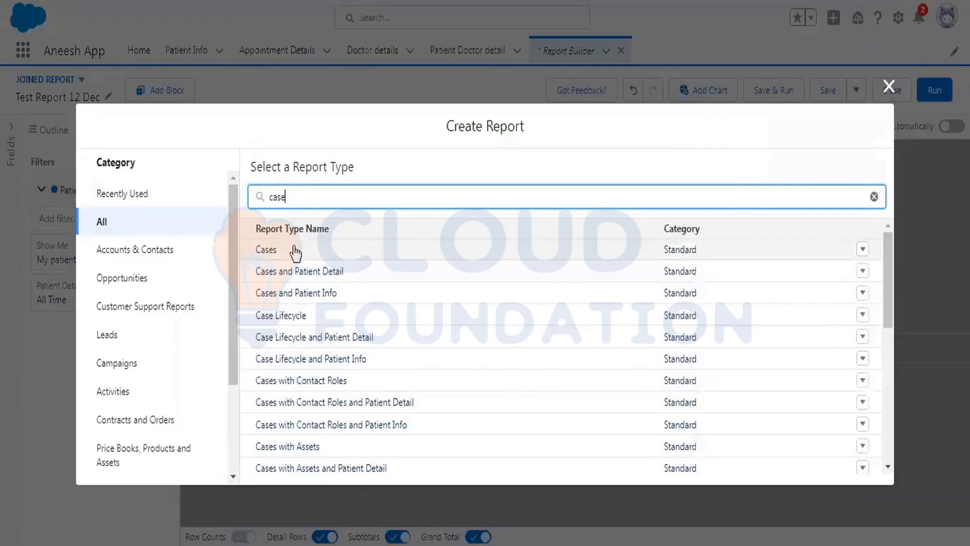
pyautogui.click(295, 252)
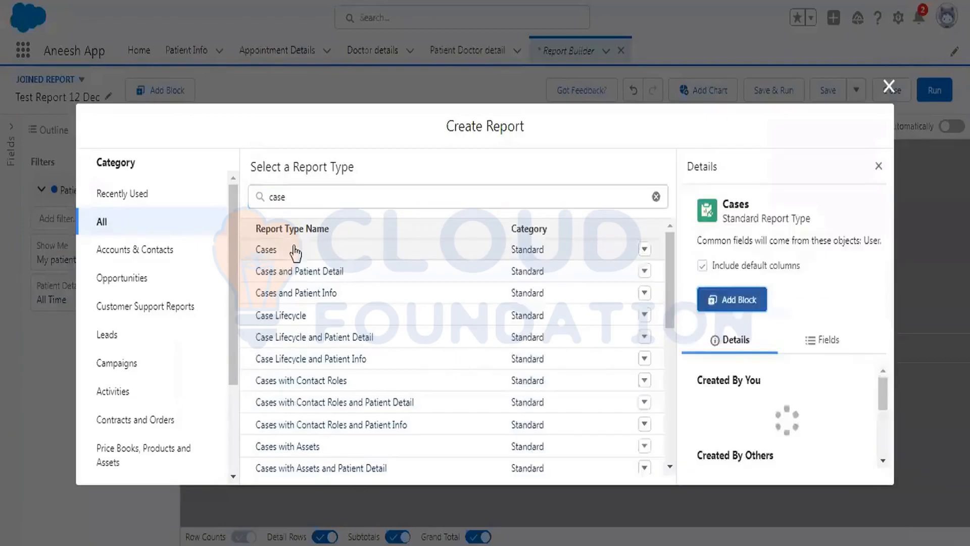
pyautogui.click(756, 319)
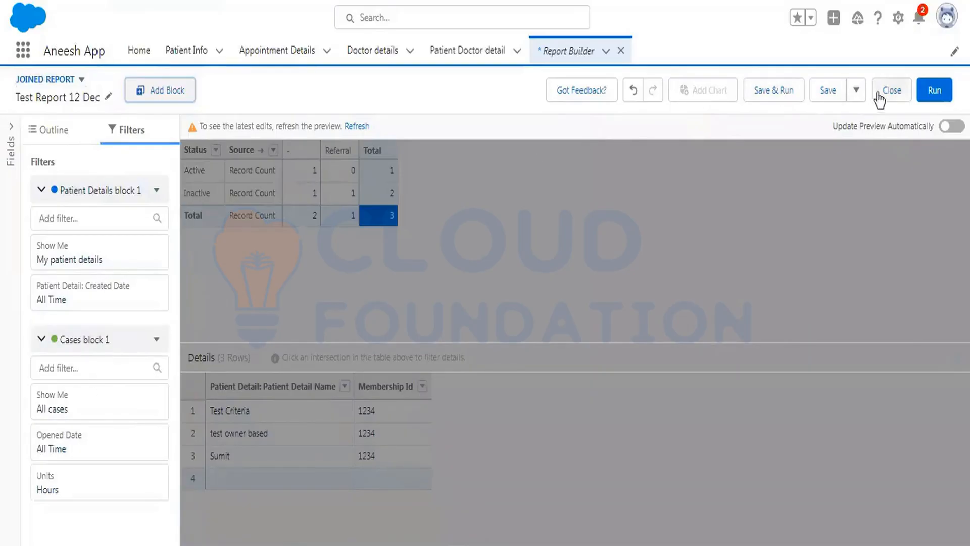
# Run the joined report and reopen it for editing.
pyautogui.click(935, 92)
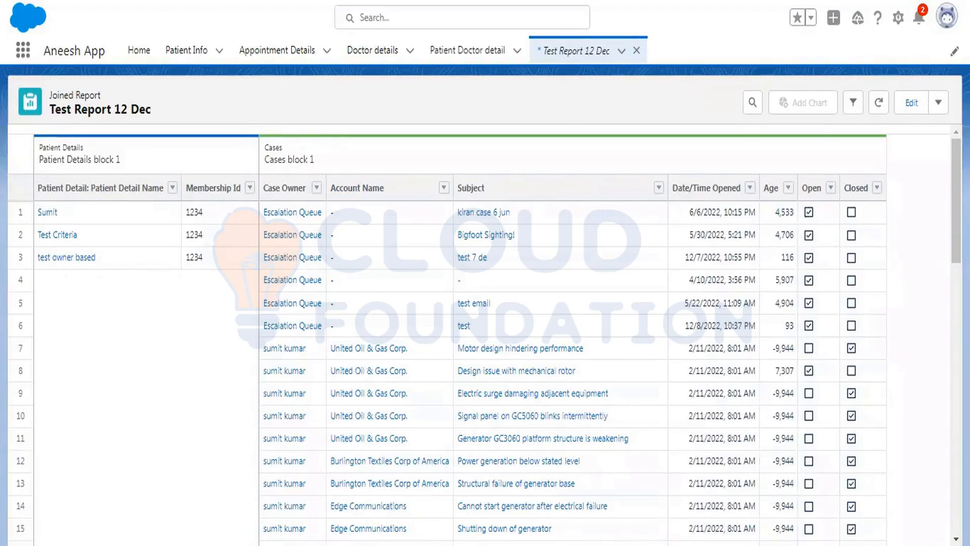
pyautogui.click(910, 102)
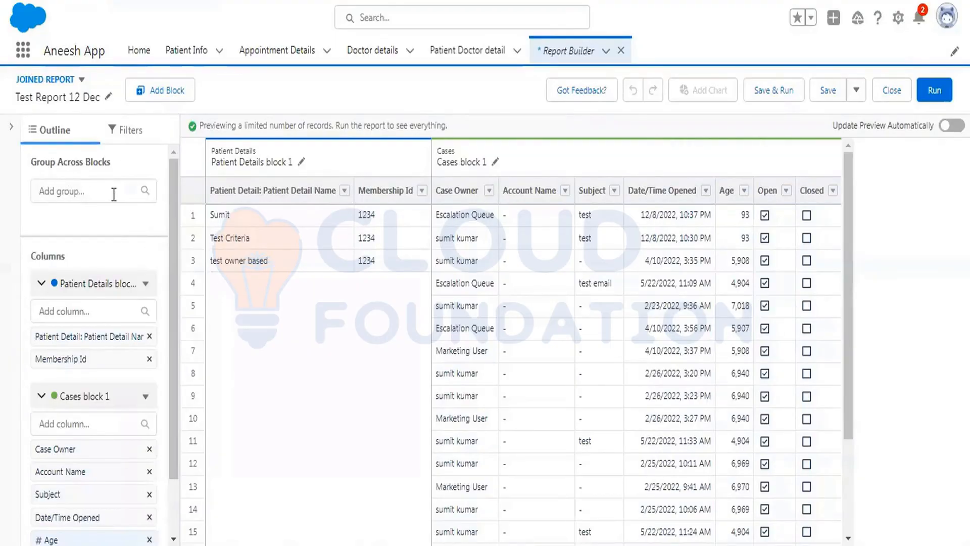
# Group across both blocks by Patient Detail: Owner Name and run the joined report.
pyautogui.click(98, 189)
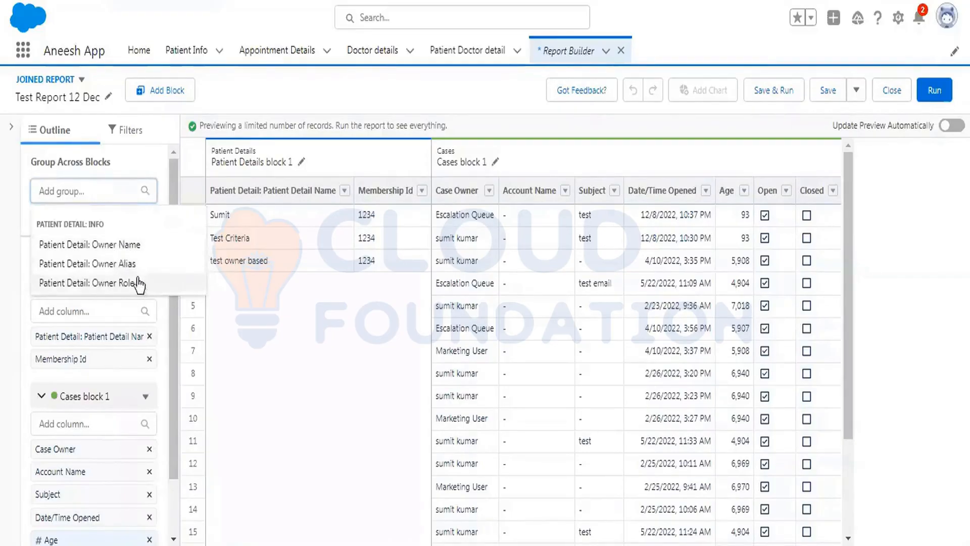
pyautogui.click(135, 244)
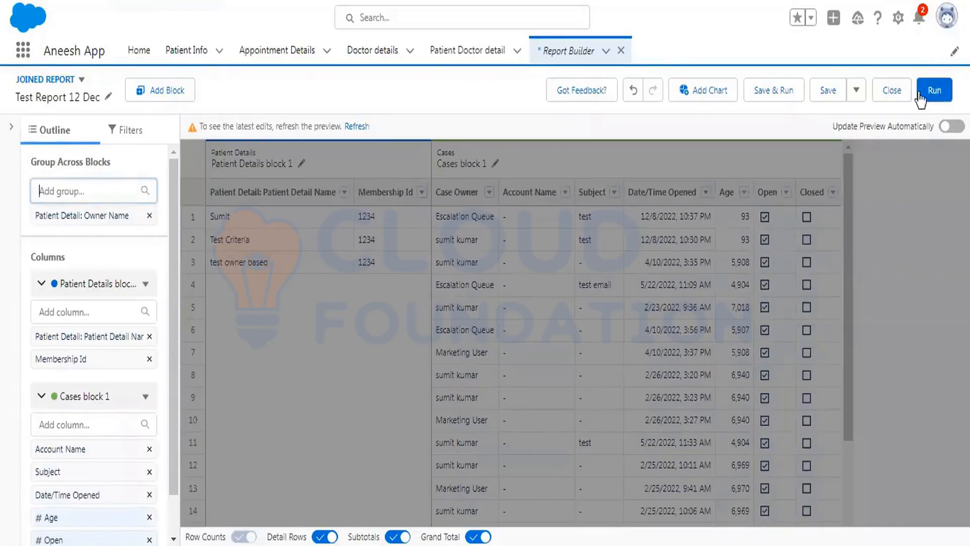
pyautogui.click(935, 90)
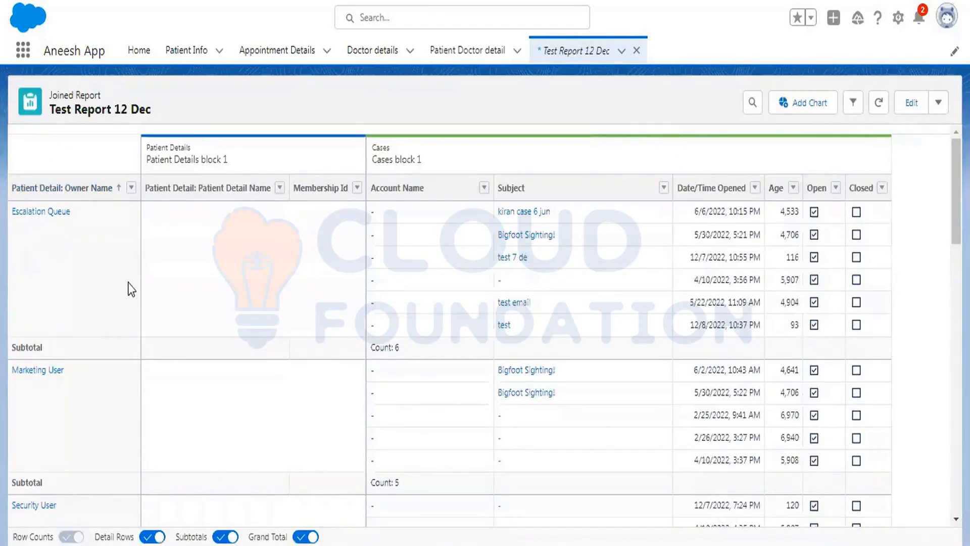
pyautogui.scroll(-2, 143, 353)
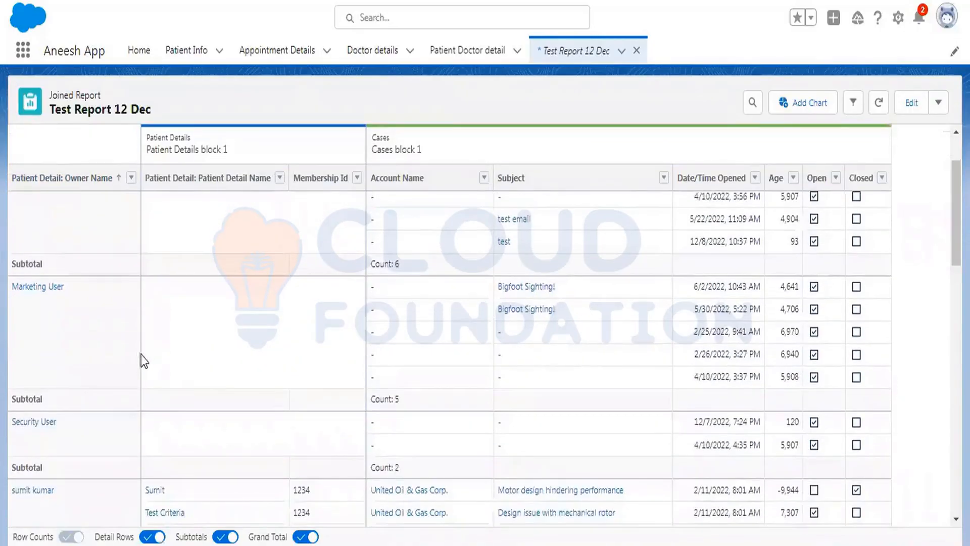
pyautogui.scroll(-3, 129, 314)
pyautogui.scroll(3, 101, 318)
pyautogui.scroll(2, 450, 323)
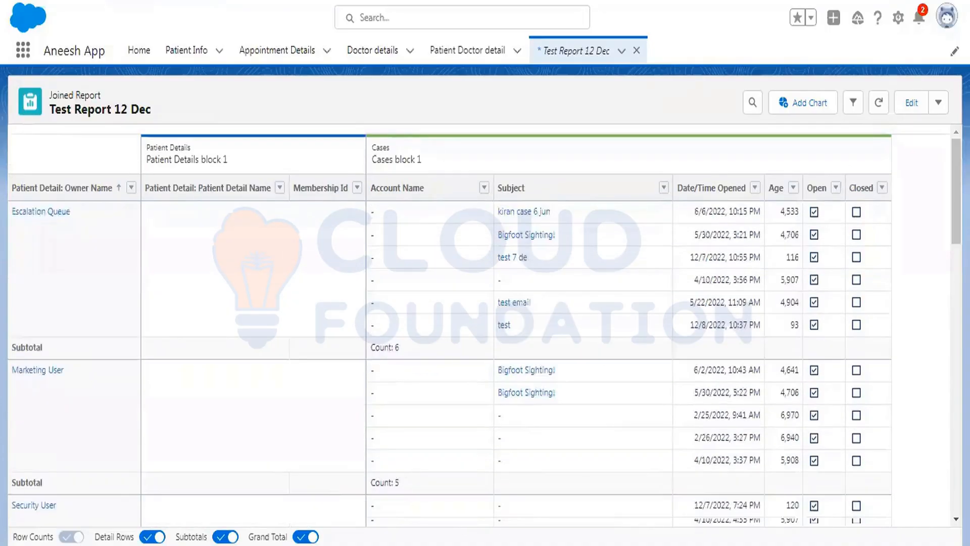
# Reopen the report for editing and change its format back to a standard Report.
pyautogui.click(913, 103)
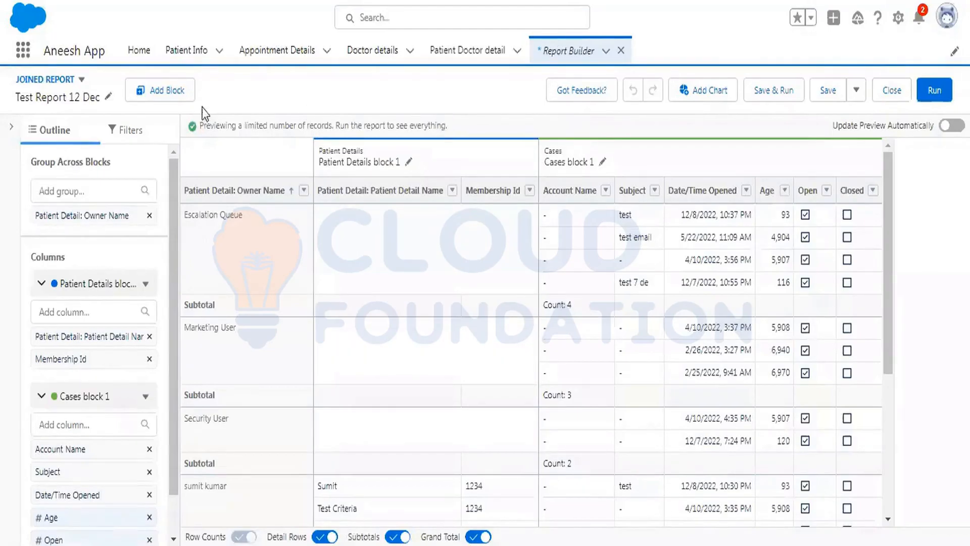
pyautogui.click(55, 82)
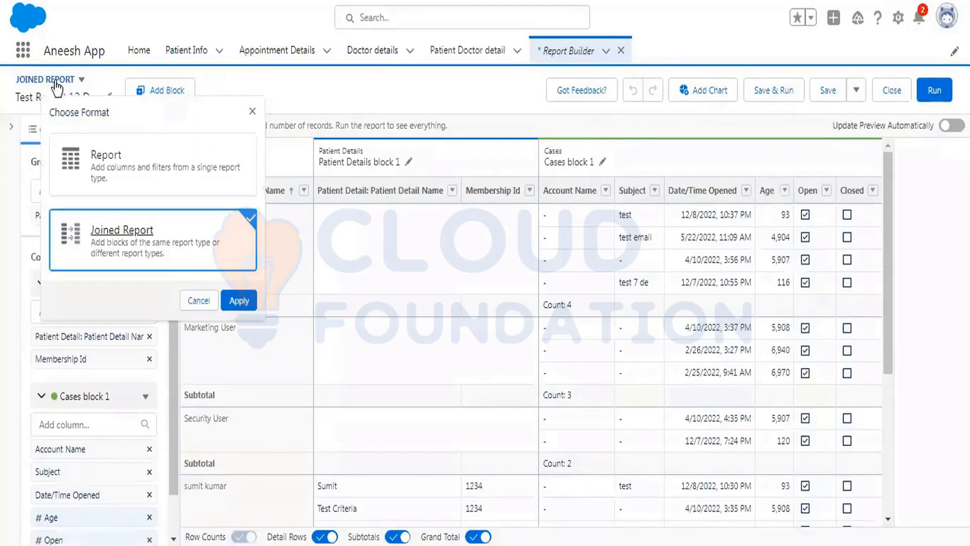
pyautogui.click(162, 166)
pyautogui.click(246, 299)
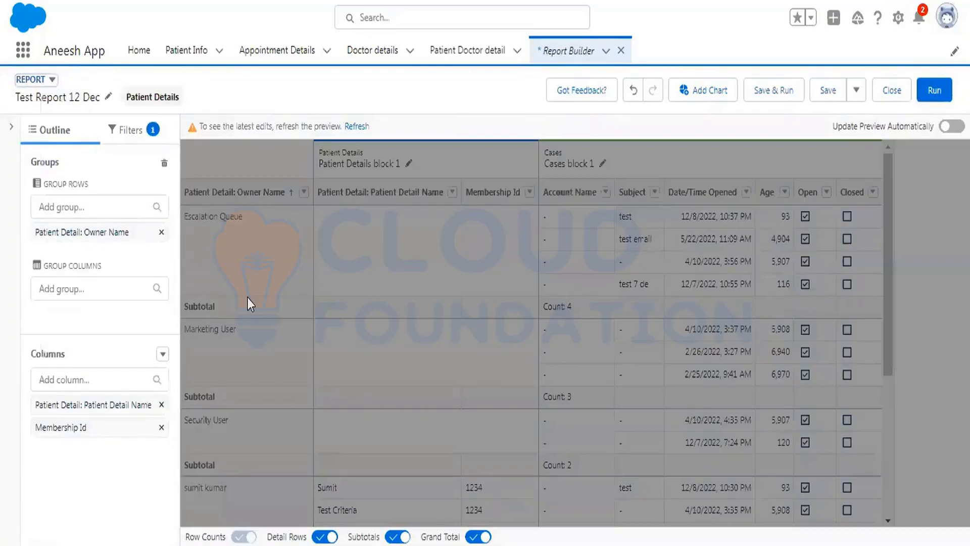
# Run the standard report and save it.
pyautogui.click(932, 91)
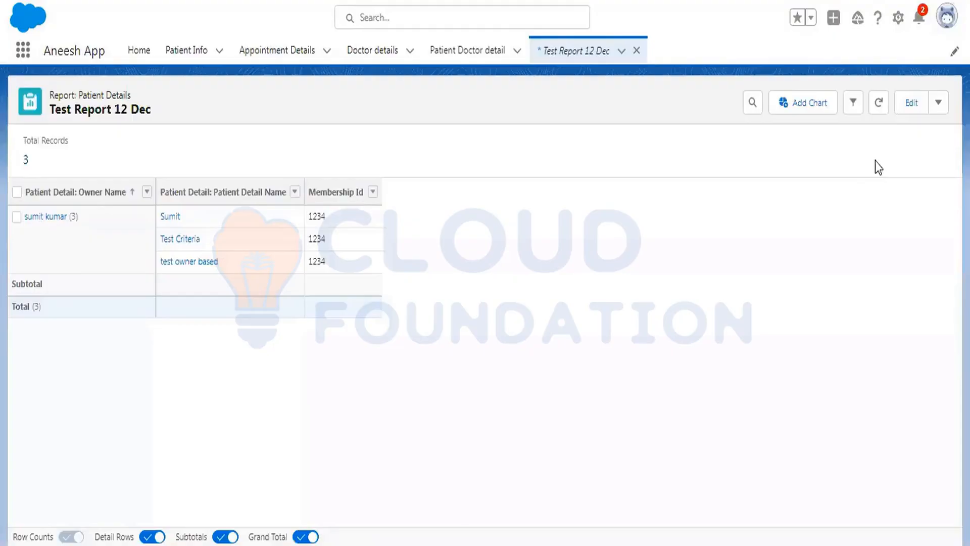
pyautogui.click(939, 106)
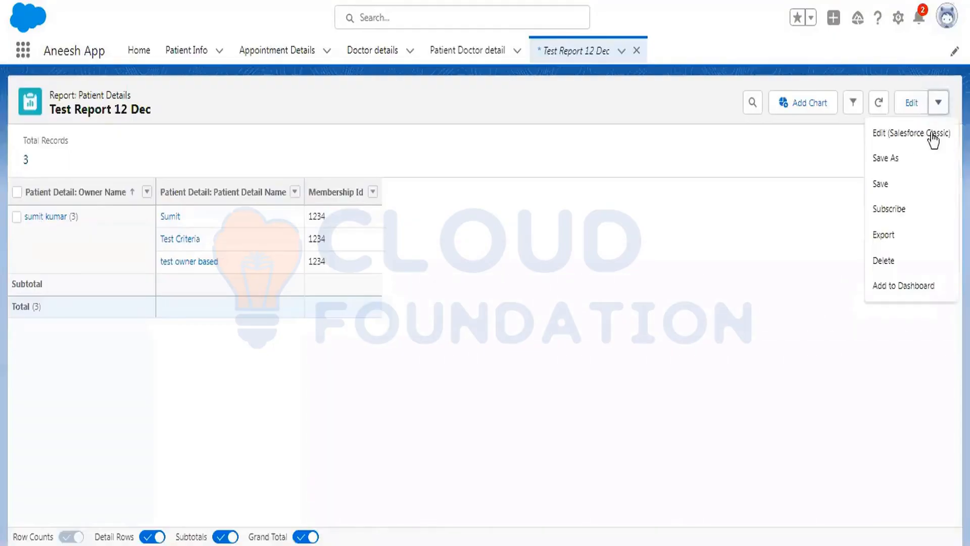
pyautogui.click(907, 186)
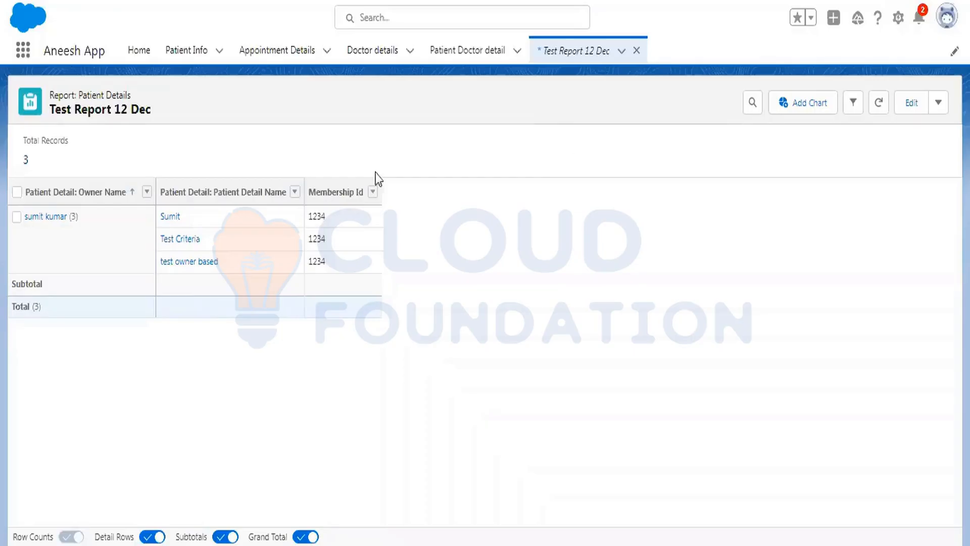
# Open Dashboards by searching the app launcher for dashb.
pyautogui.click(23, 57)
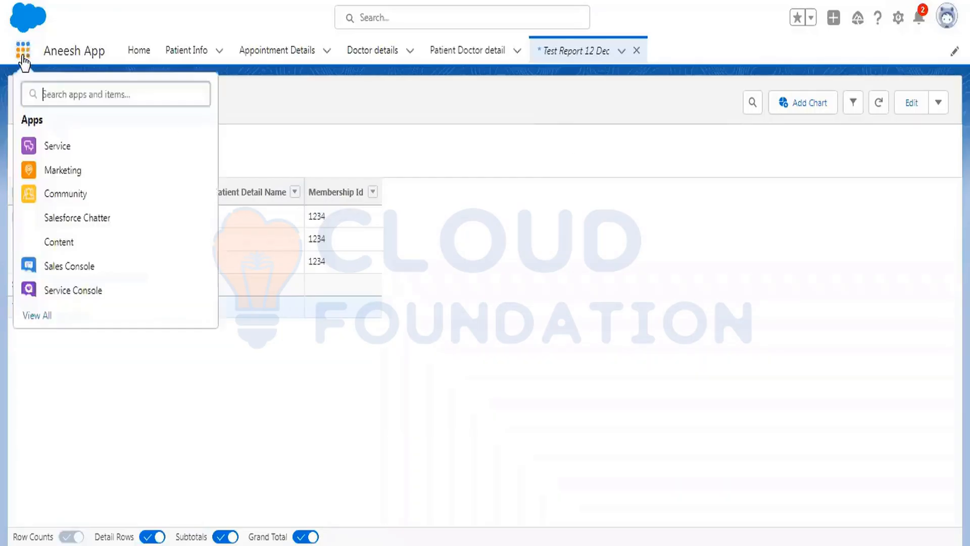
pyautogui.write('das')
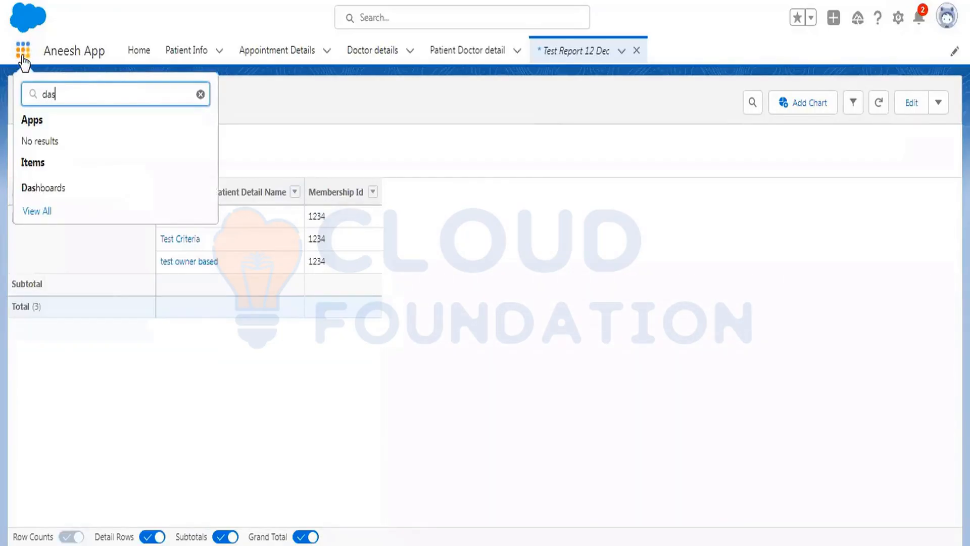
pyautogui.write('hb')
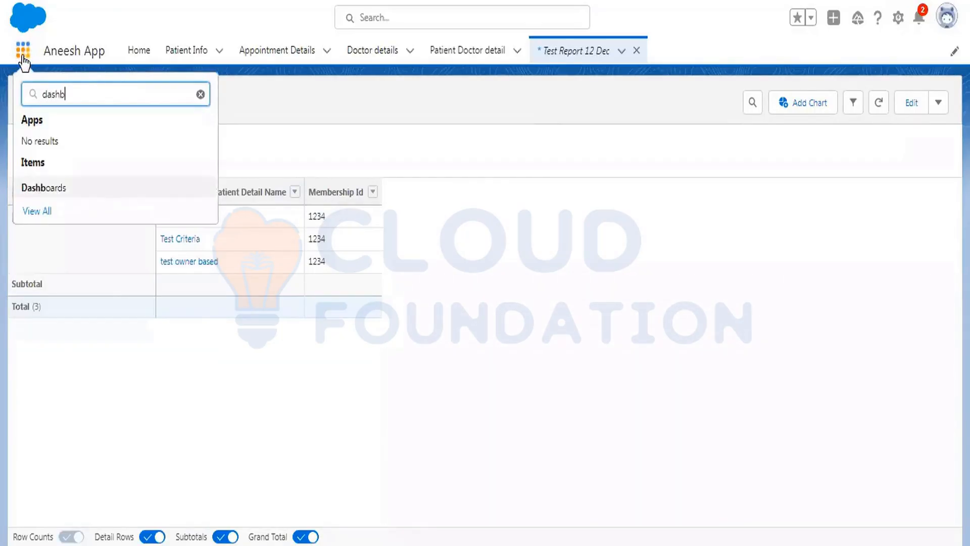
pyautogui.click(68, 199)
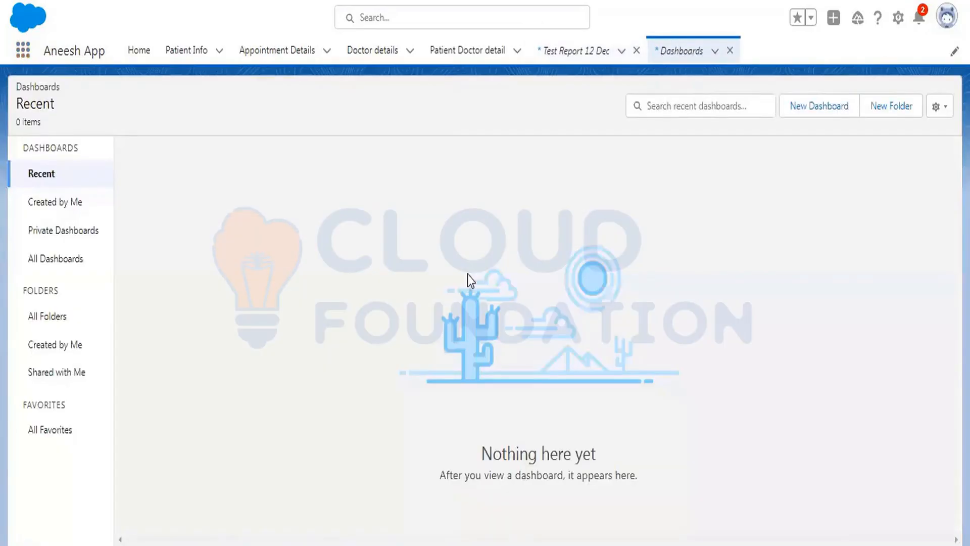
# Create a new dashboard named Patient detail Dashboard in the Private Dashboards folder.
pyautogui.click(825, 106)
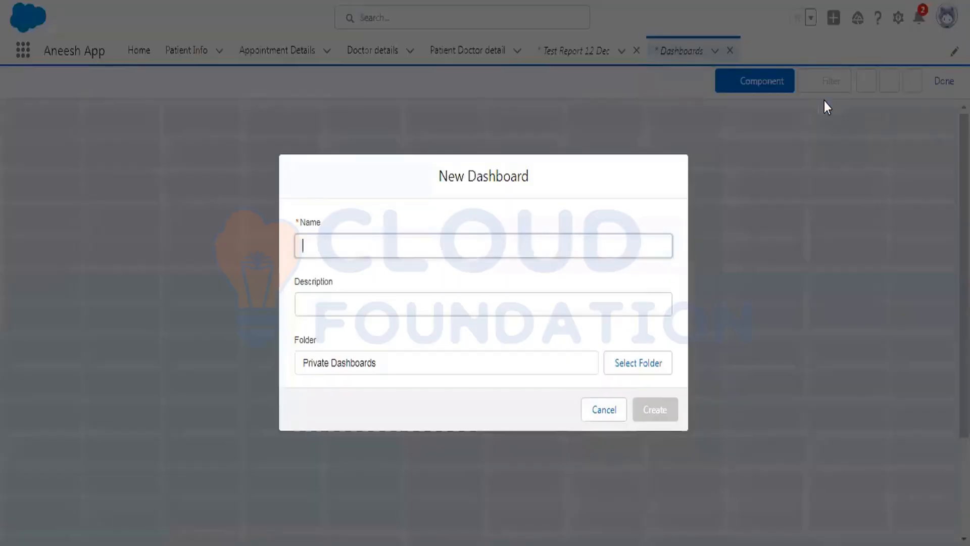
pyautogui.click(386, 240)
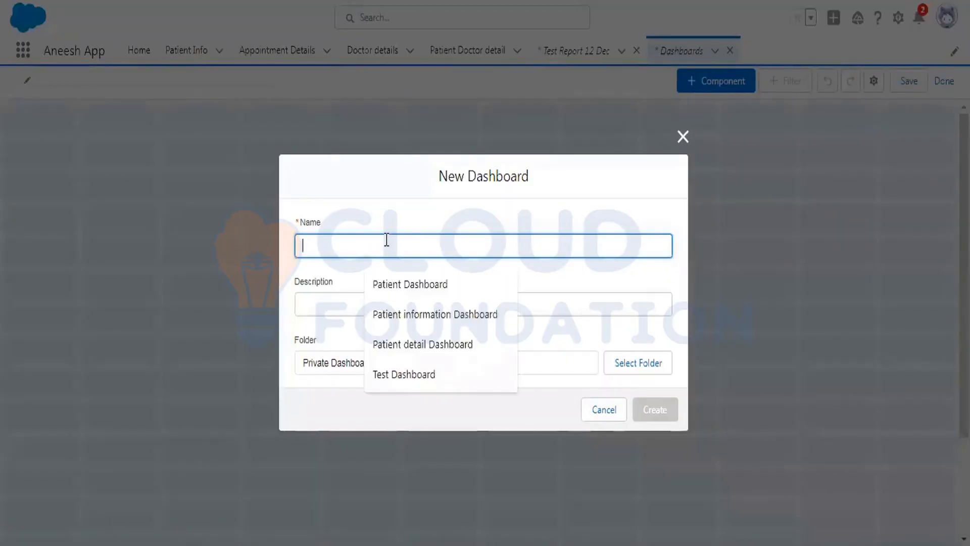
pyautogui.click(426, 343)
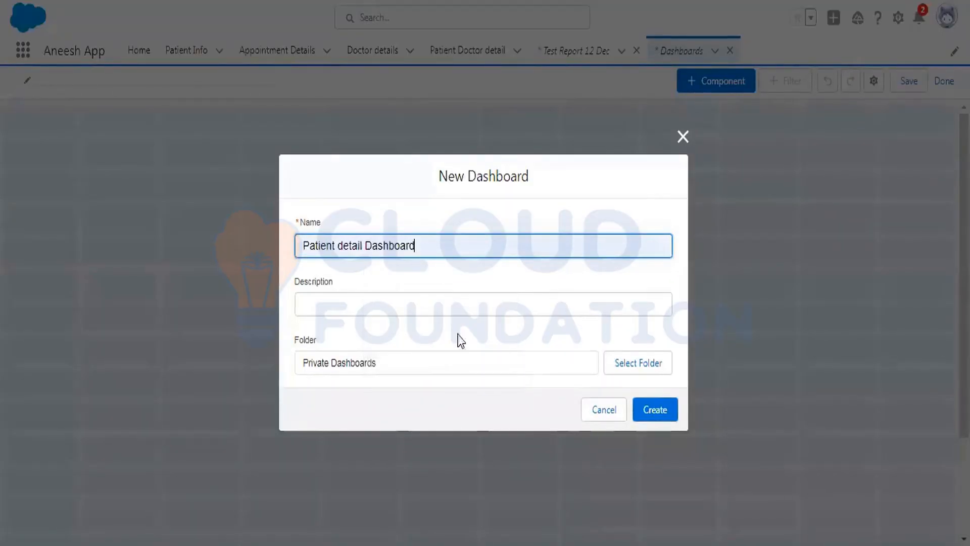
pyautogui.click(641, 370)
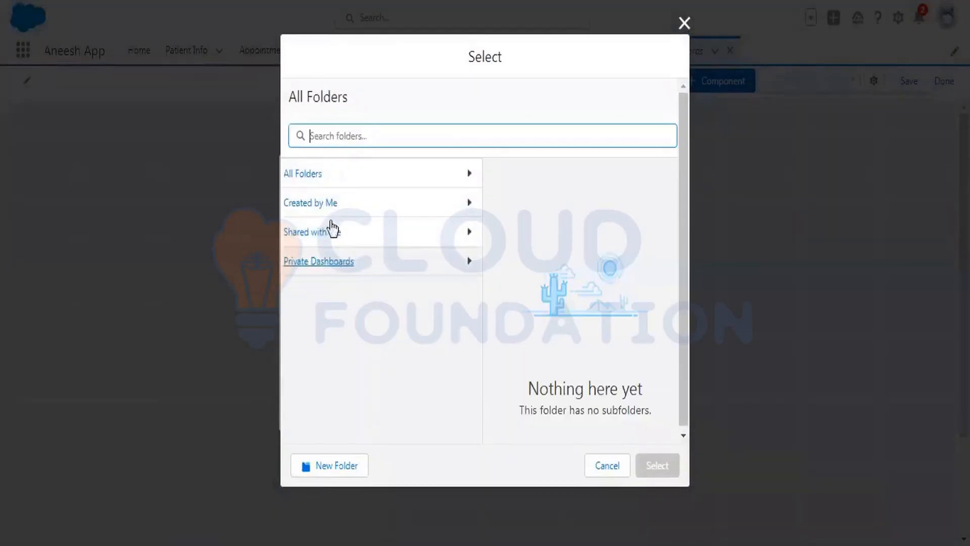
pyautogui.click(323, 178)
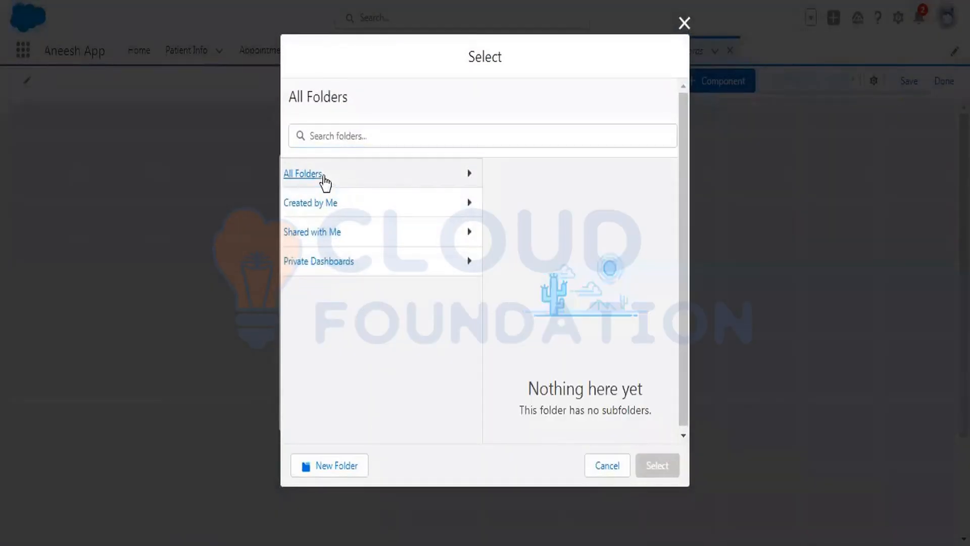
pyautogui.click(608, 466)
pyautogui.click(657, 414)
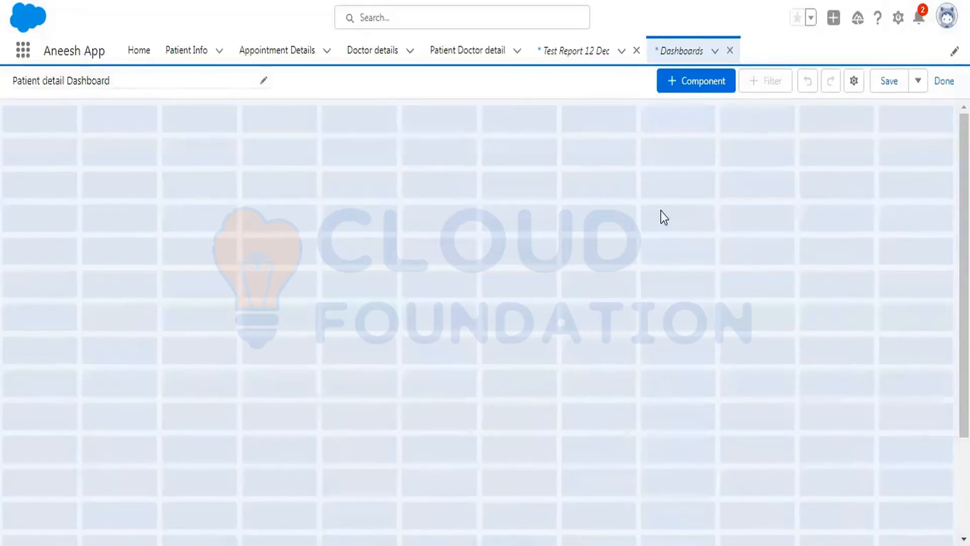
# Add a dashboard component and select Test Report 12 Dec as its source report.
pyautogui.click(687, 79)
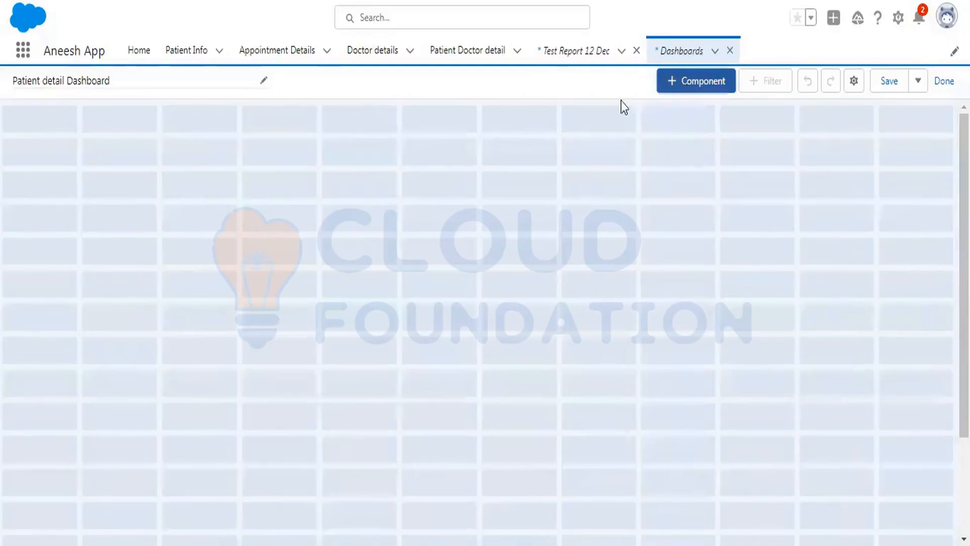
pyautogui.click(677, 80)
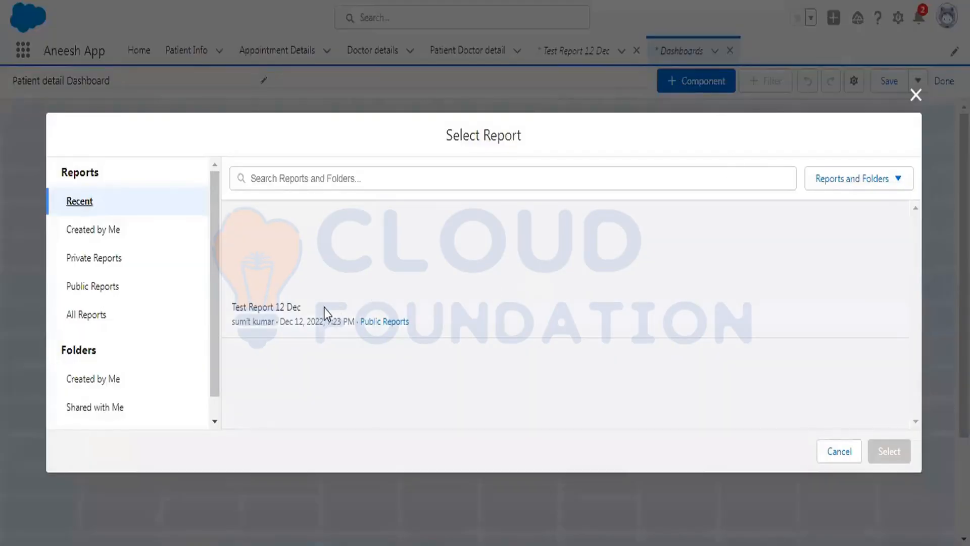
pyautogui.click(323, 308)
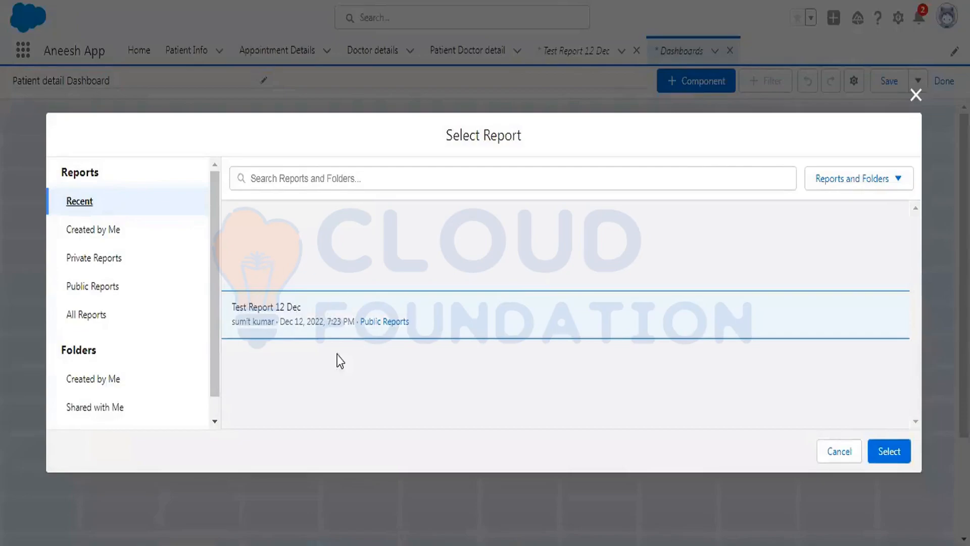
pyautogui.click(888, 457)
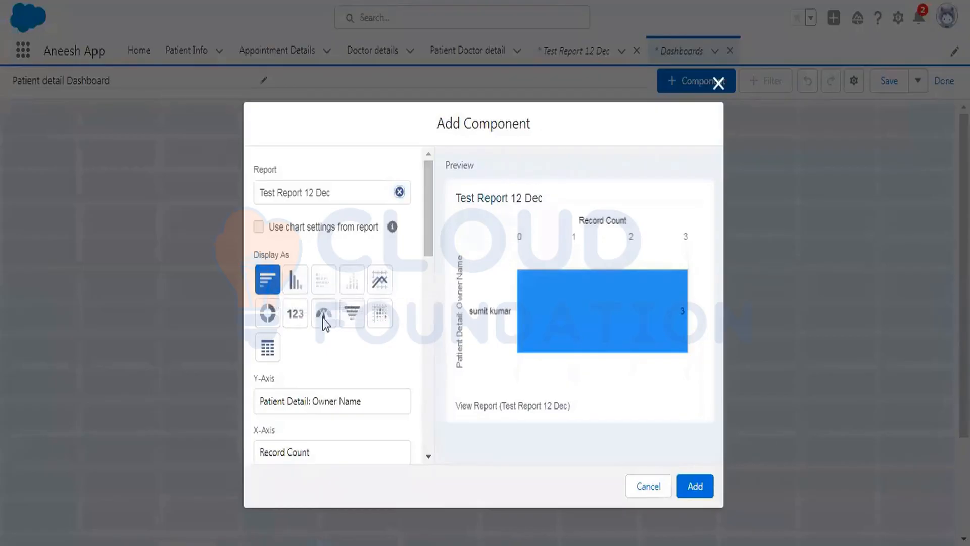
# Display the component as a donut chart and add it to the dashboard.
pyautogui.click(269, 316)
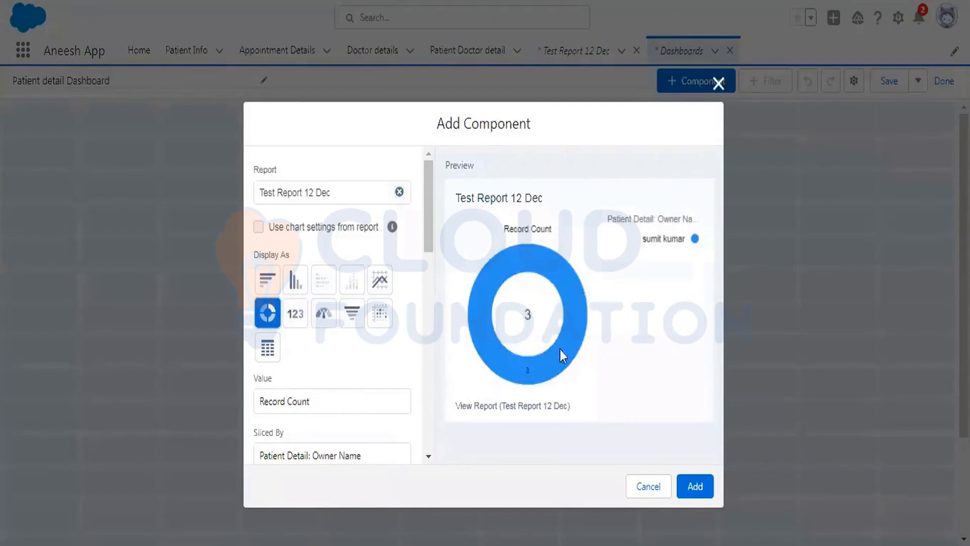
pyautogui.click(269, 282)
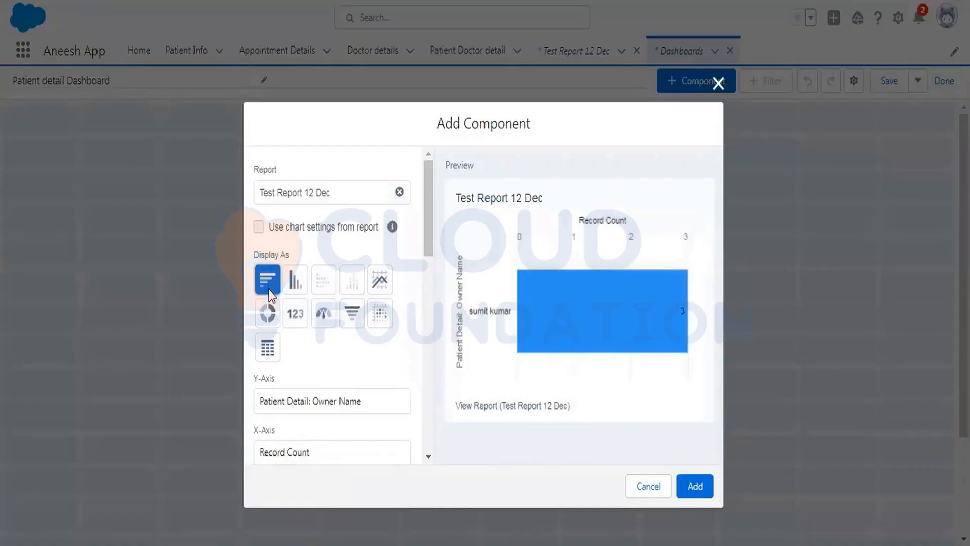
pyautogui.click(294, 283)
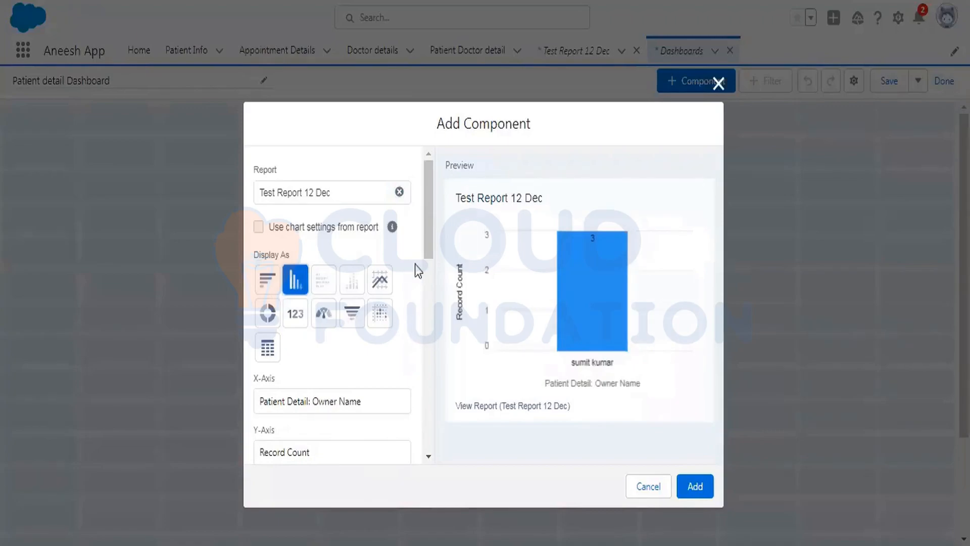
pyautogui.moveTo(427, 199); pyautogui.dragTo(427, 232)
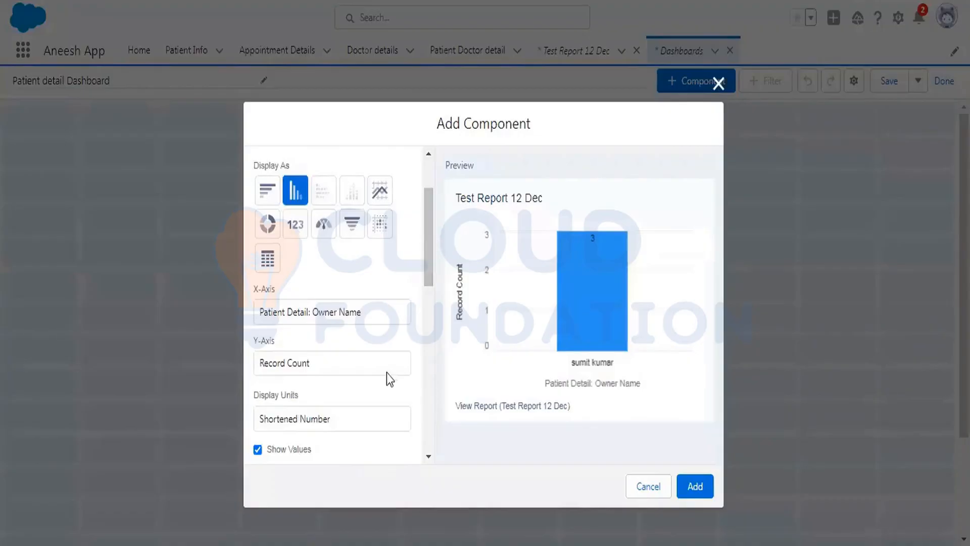
pyautogui.click(320, 359)
pyautogui.click(331, 316)
pyautogui.click(265, 226)
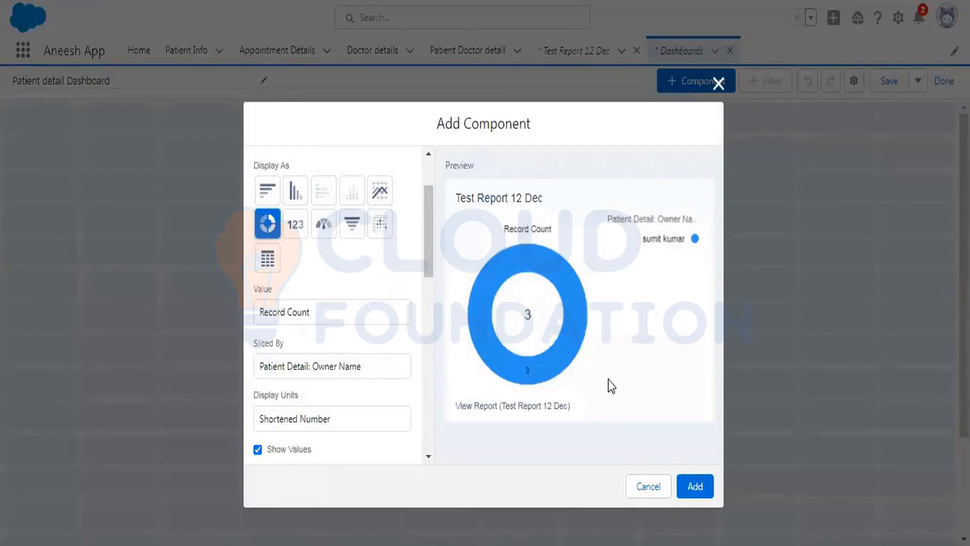
pyautogui.click(695, 486)
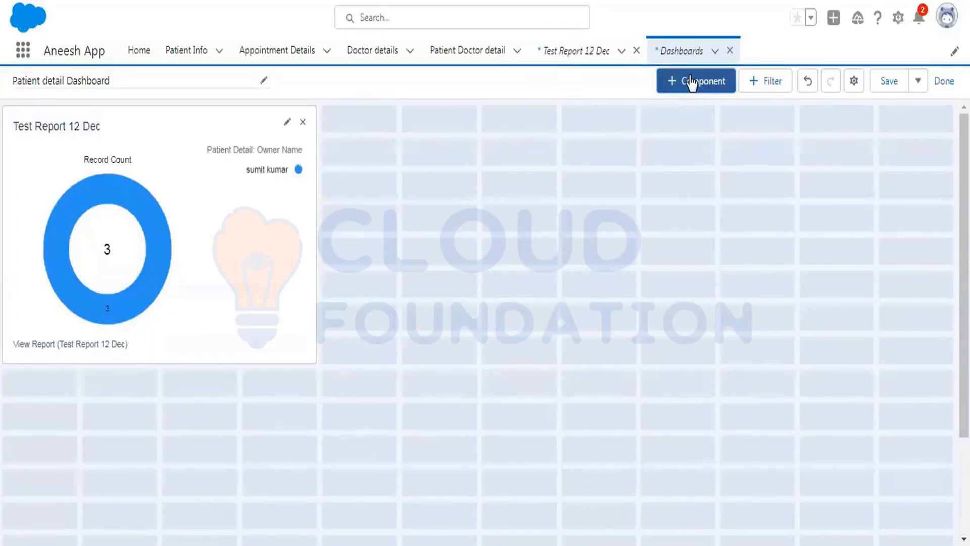
# Regroup Test Report 12 Dec rows by Status instead of Patient Detail: Owner Name, then run and save the report.
pyautogui.click(579, 51)
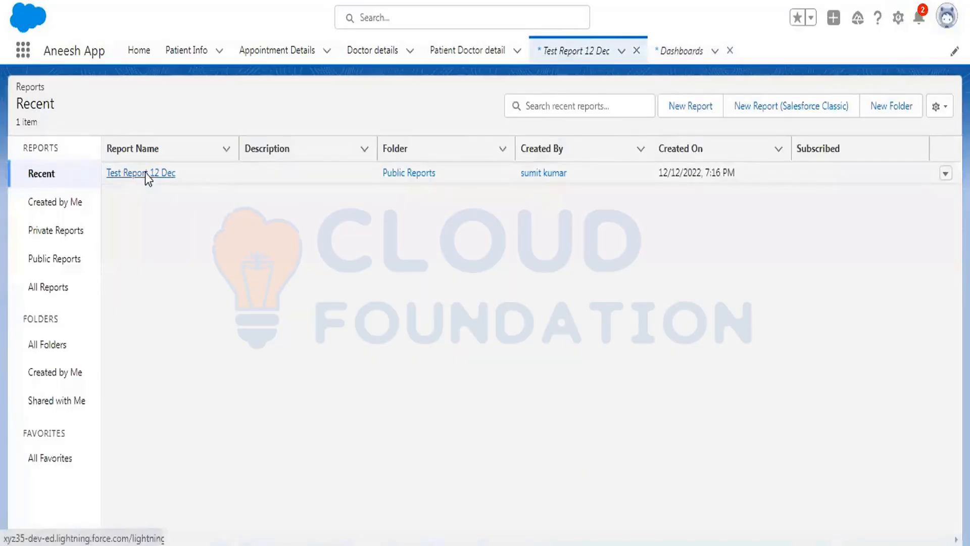
pyautogui.click(145, 173)
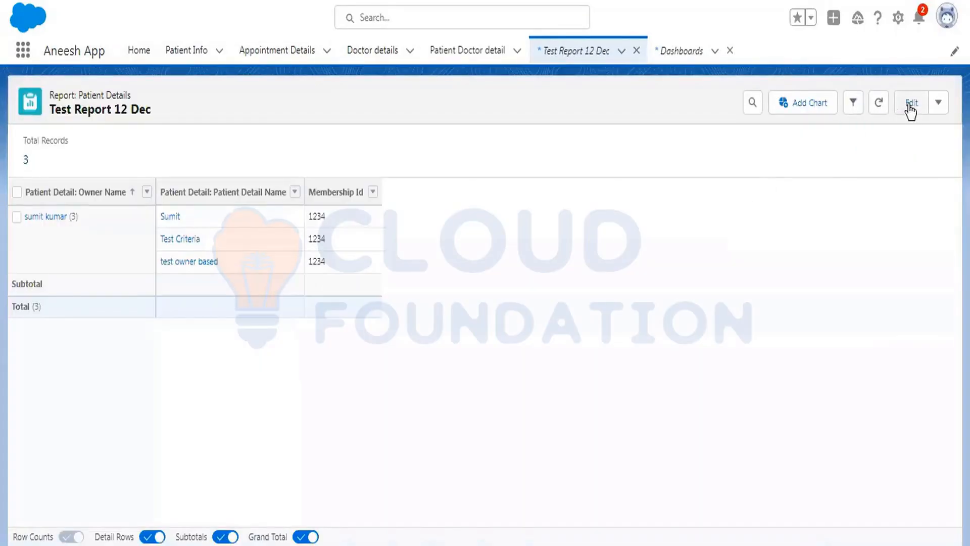
pyautogui.click(909, 104)
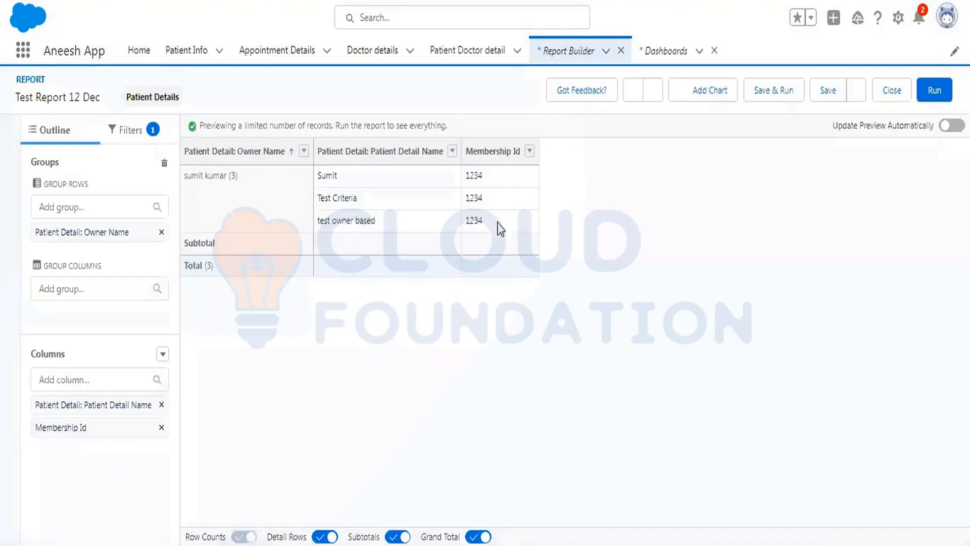
pyautogui.click(90, 288)
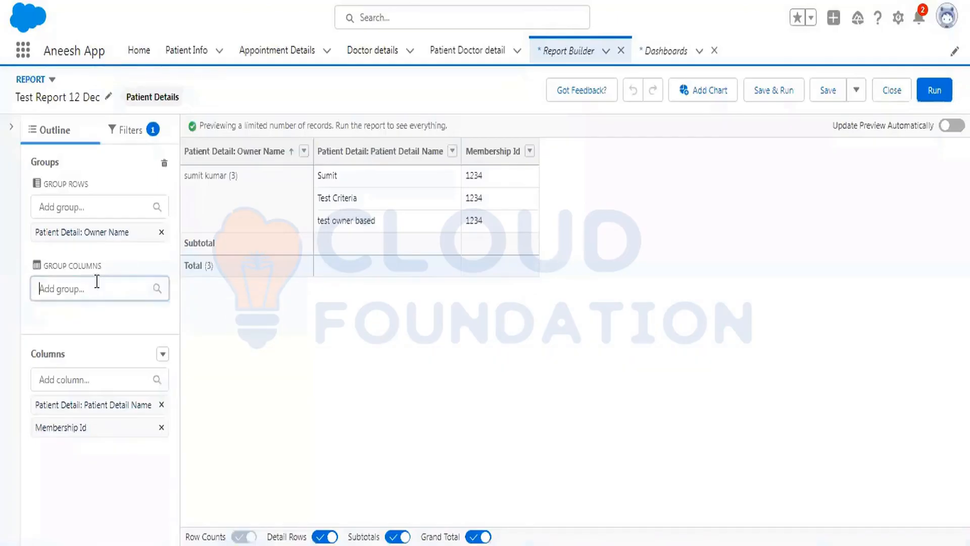
pyautogui.click(114, 254)
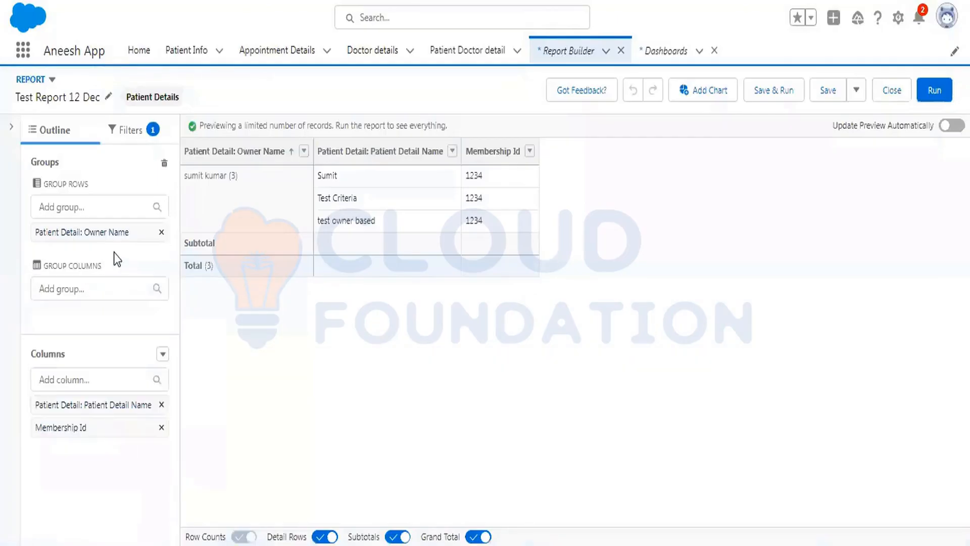
pyautogui.click(161, 232)
pyautogui.click(81, 206)
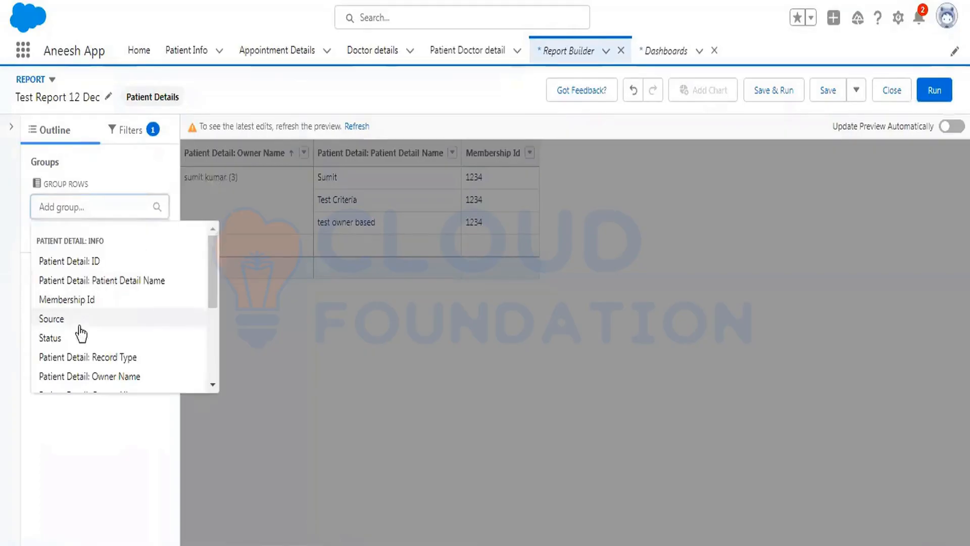
pyautogui.click(76, 320)
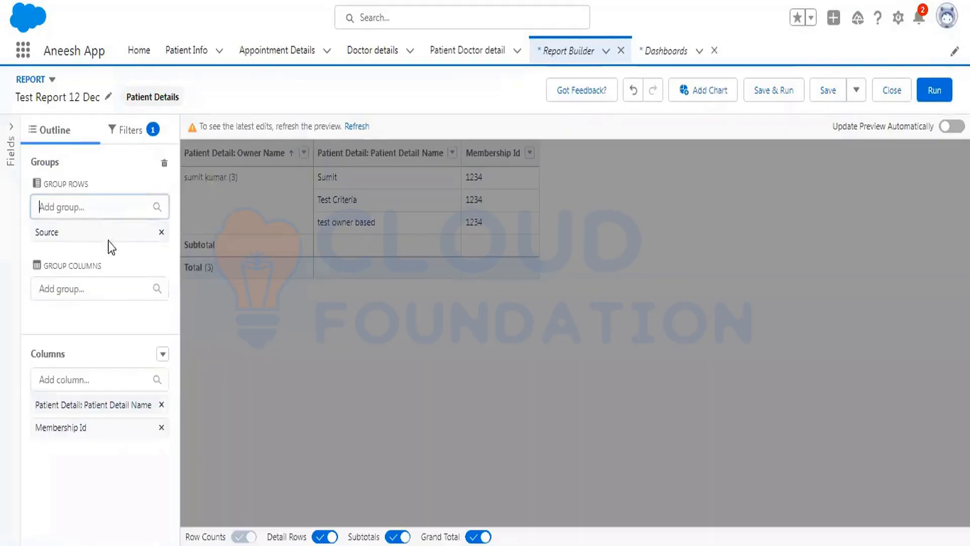
pyautogui.click(65, 321)
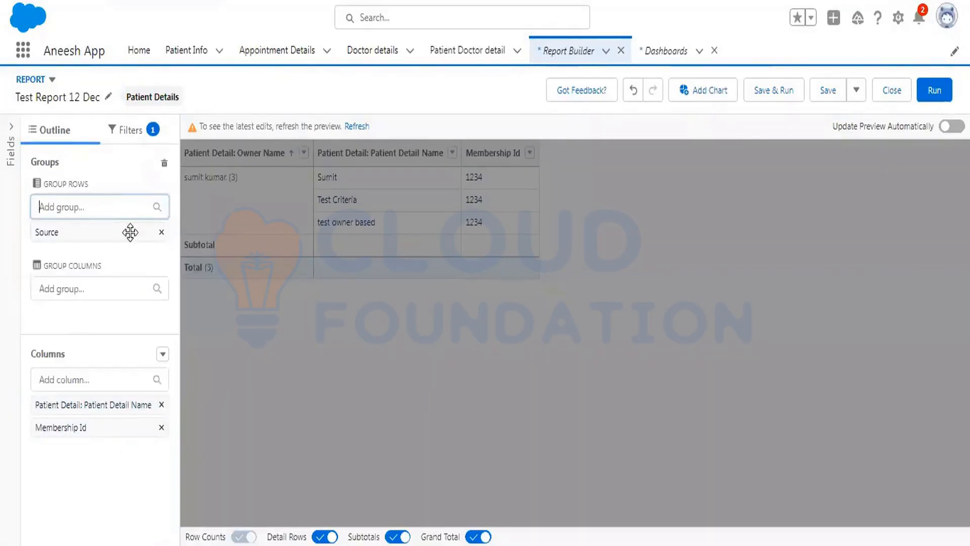
pyautogui.click(161, 232)
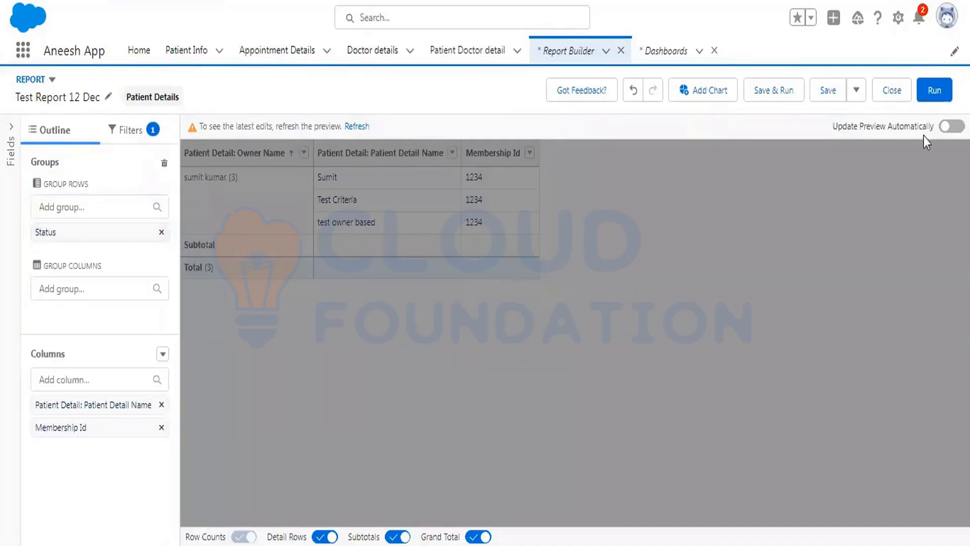
pyautogui.click(922, 94)
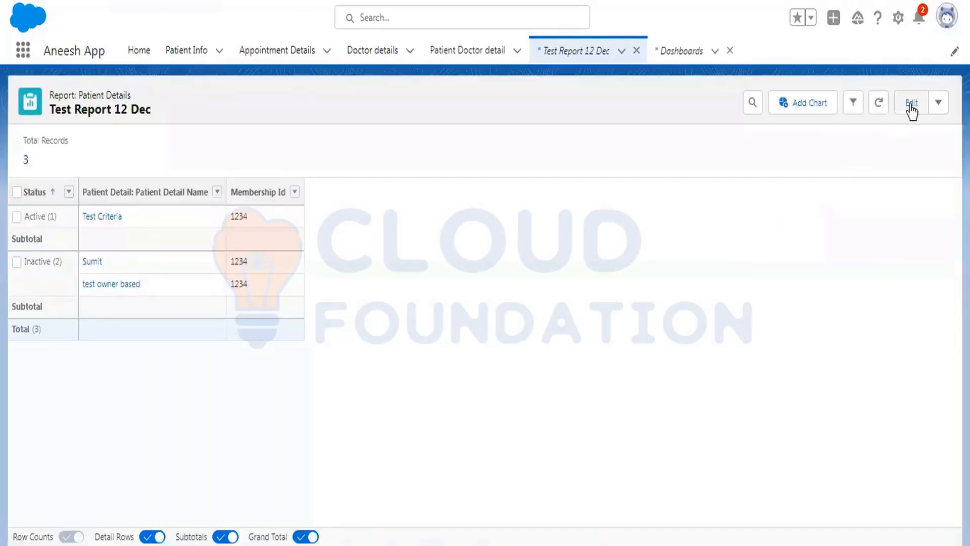
pyautogui.click(938, 109)
pyautogui.click(897, 186)
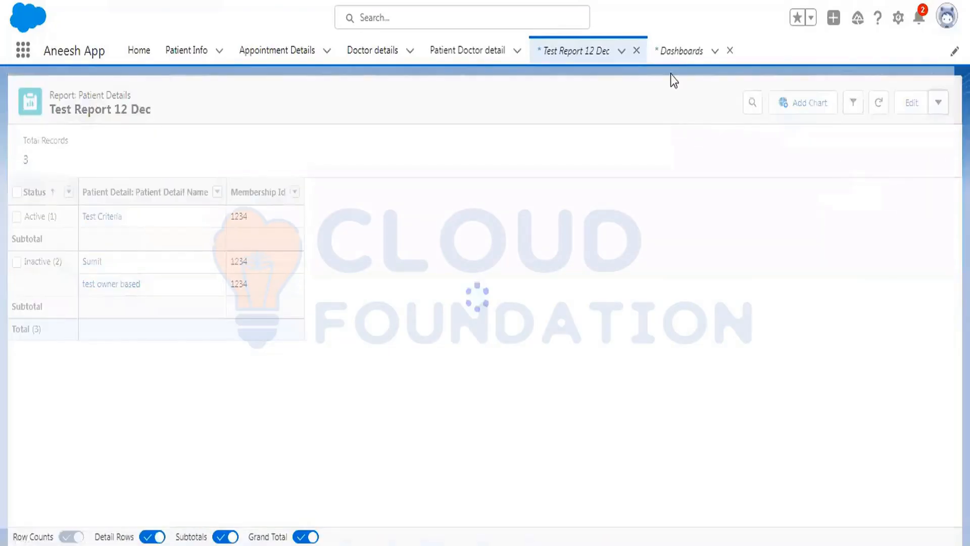
# Open Patient detail Dashboard for editing.
pyautogui.click(675, 47)
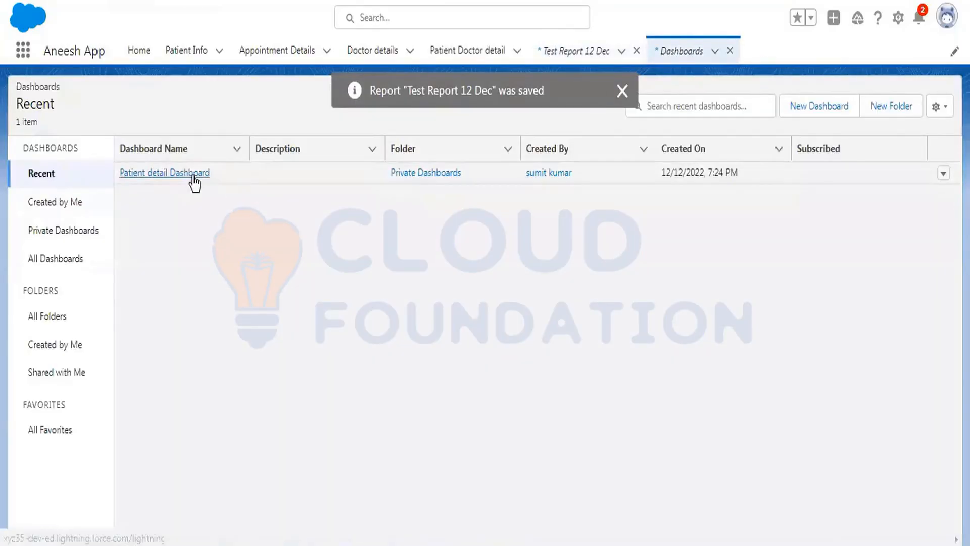
pyautogui.click(192, 174)
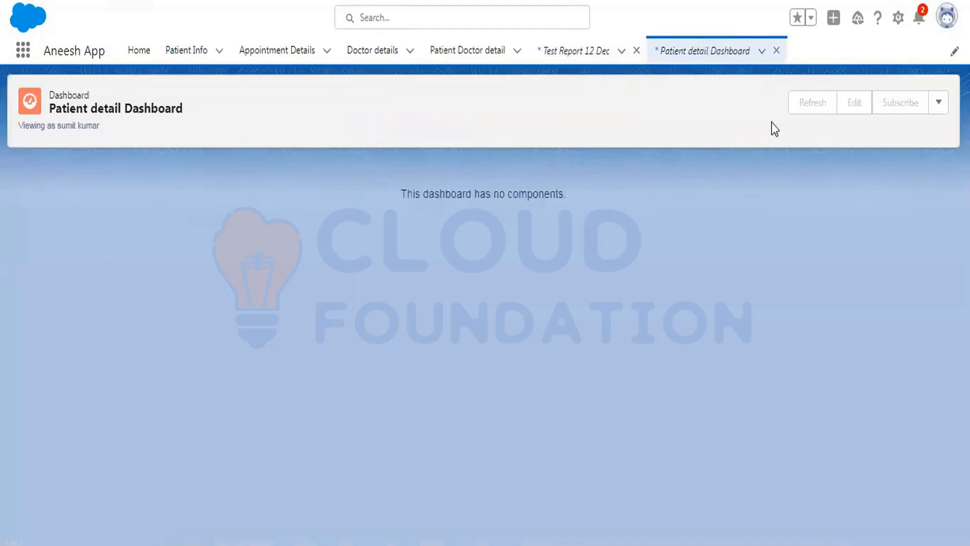
pyautogui.click(847, 103)
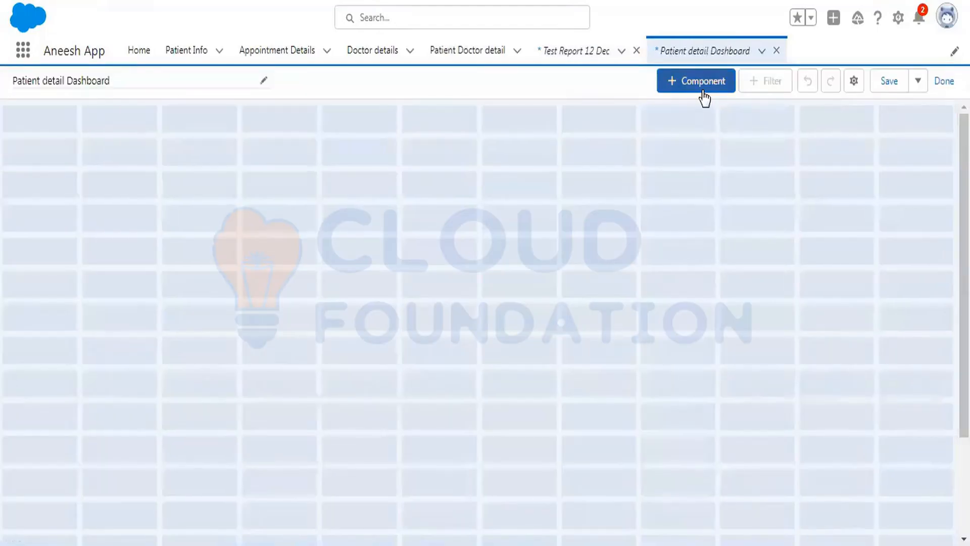
# Add a vertical bar chart component sourced from Test Report 12 Dec to the dashboard.
pyautogui.click(706, 83)
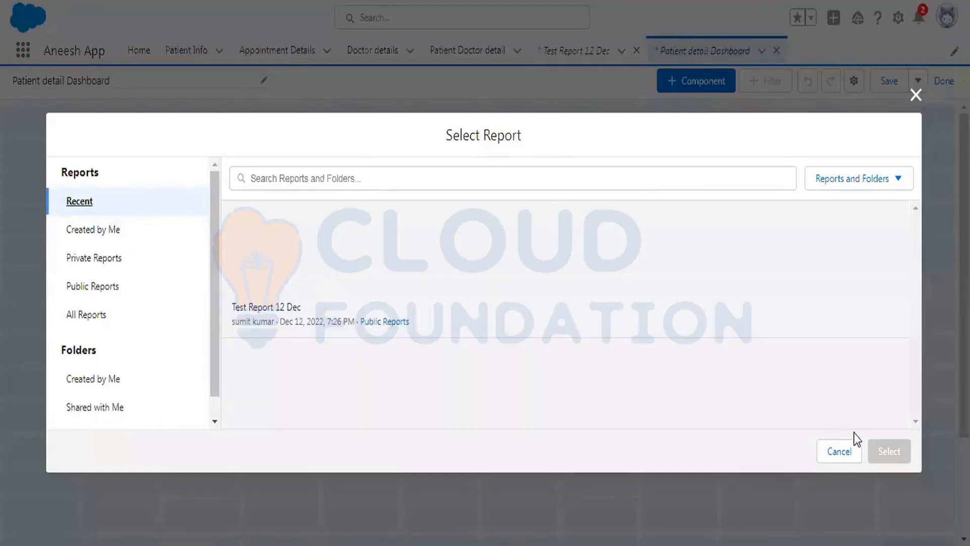
pyautogui.click(431, 323)
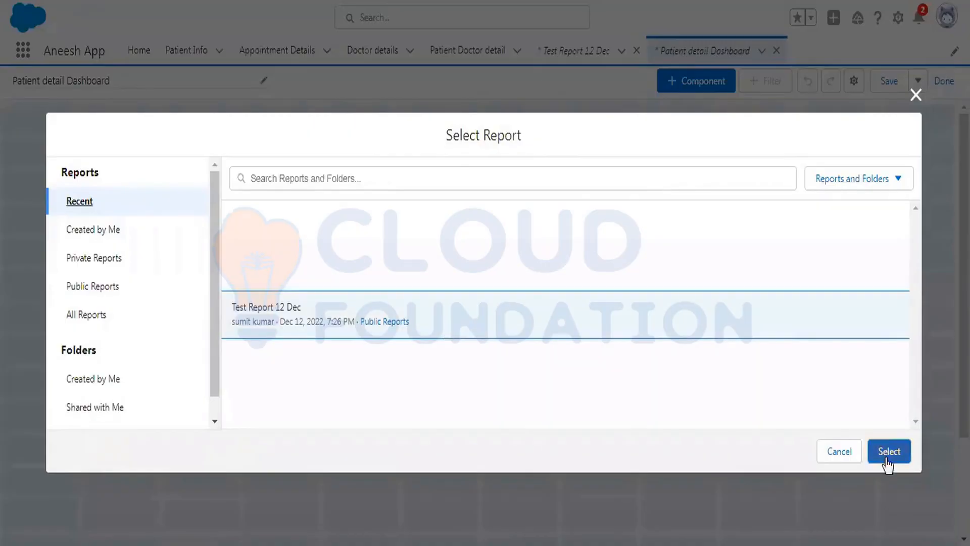
pyautogui.click(887, 452)
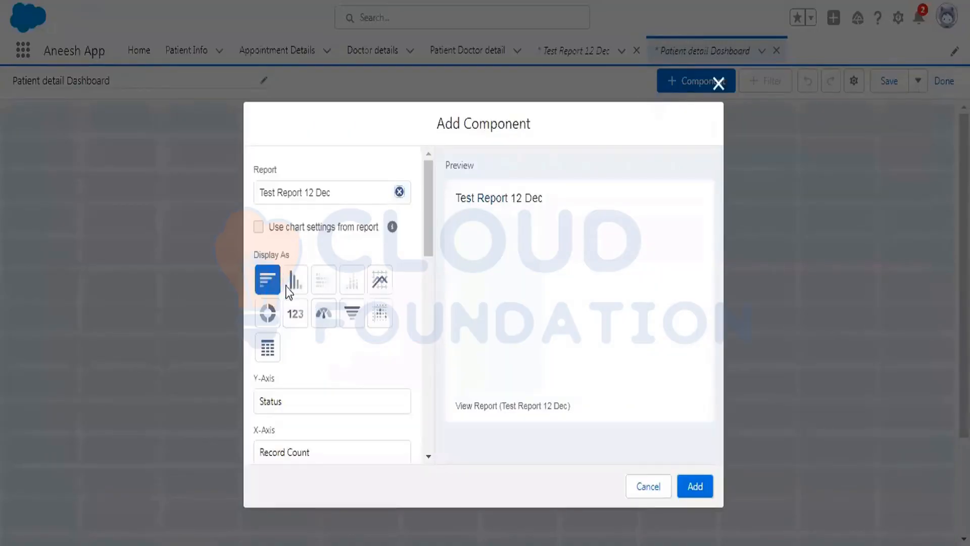
pyautogui.click(269, 314)
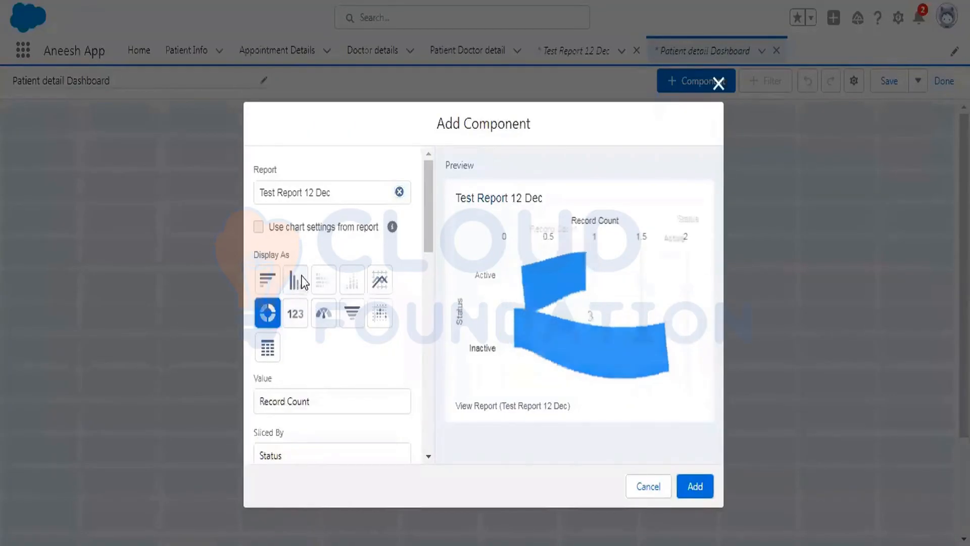
pyautogui.click(297, 279)
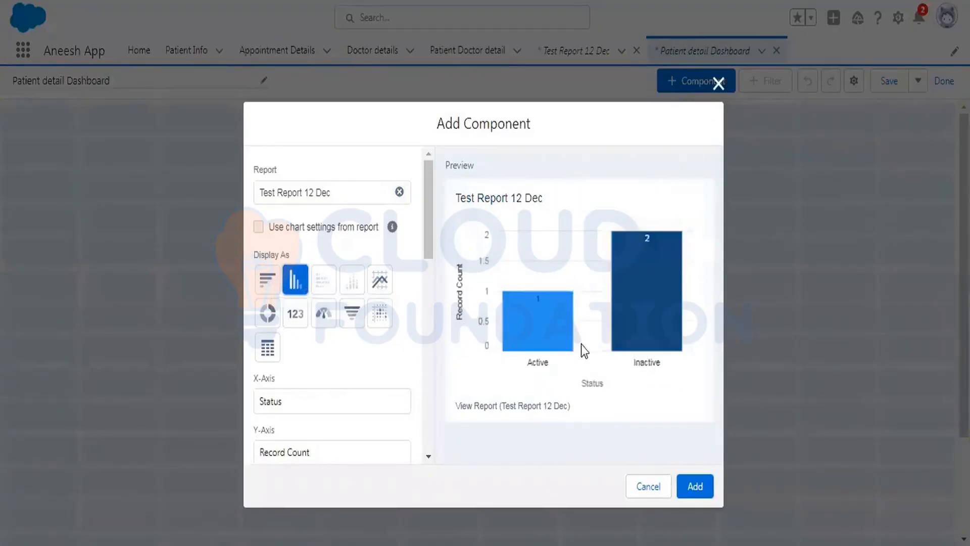
pyautogui.click(706, 486)
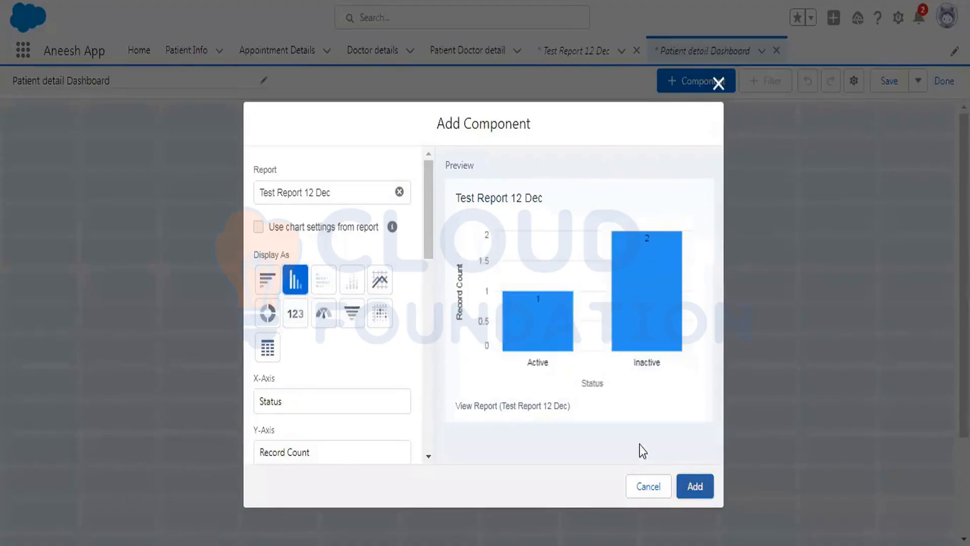
# Add a scatter chart component from Test Report 12 Dec and place it beside the bar chart.
pyautogui.moveTo(273, 233)
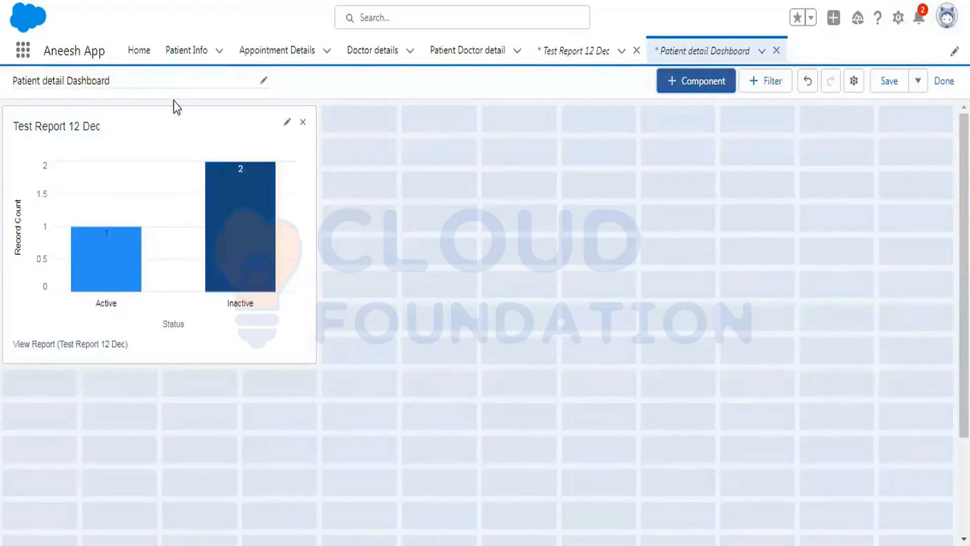
pyautogui.click(688, 80)
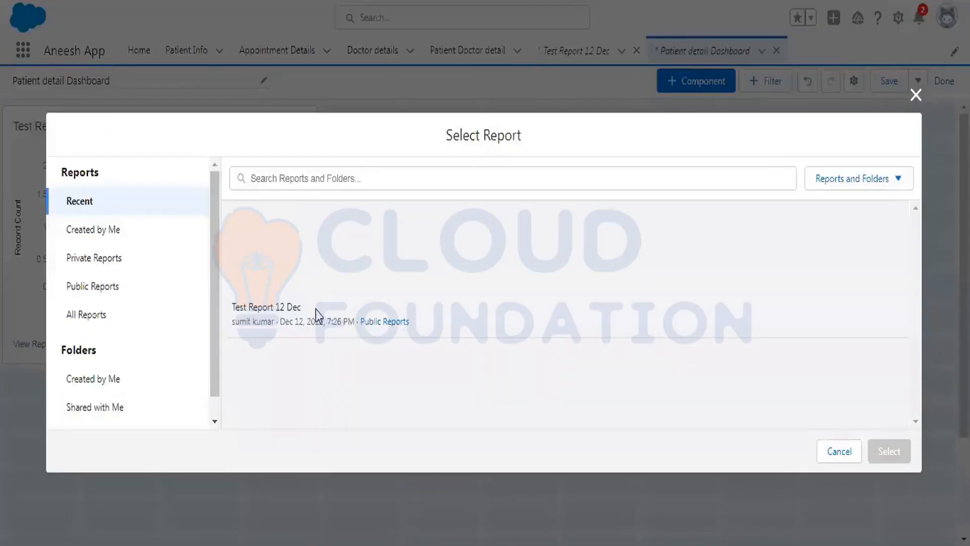
pyautogui.click(318, 313)
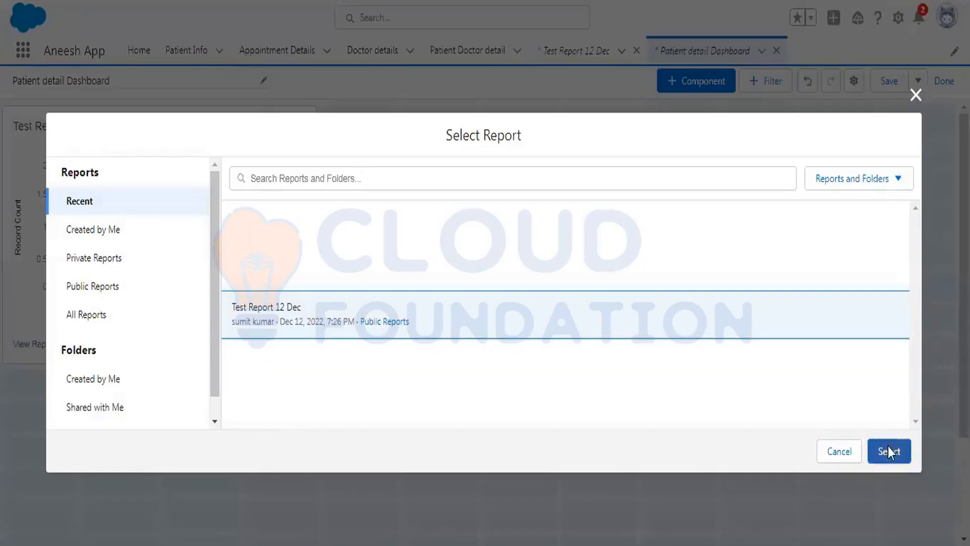
pyautogui.click(888, 448)
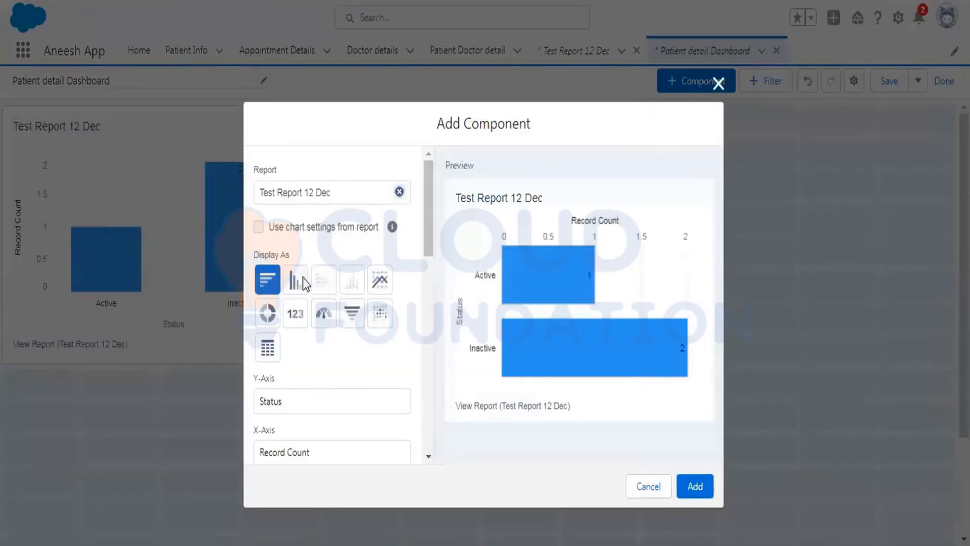
pyautogui.click(383, 280)
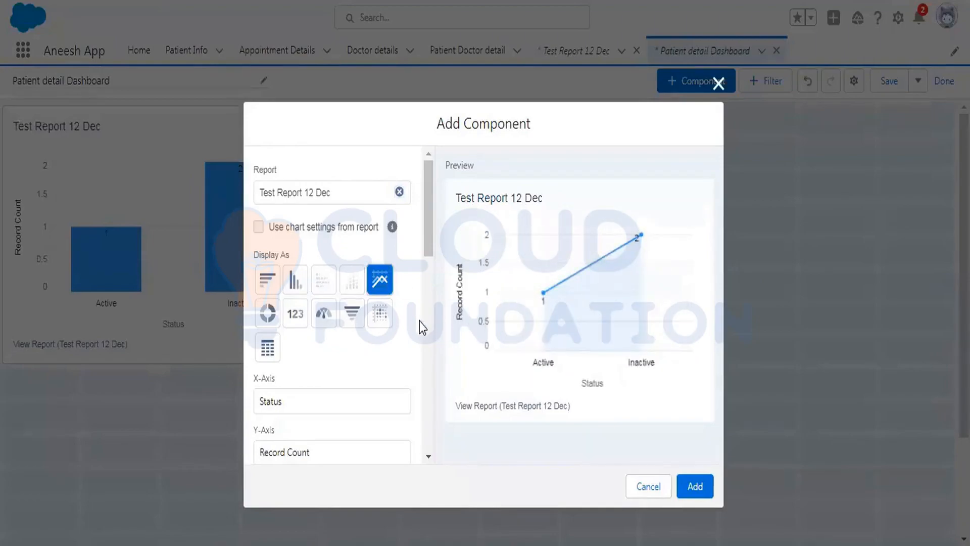
pyautogui.click(381, 316)
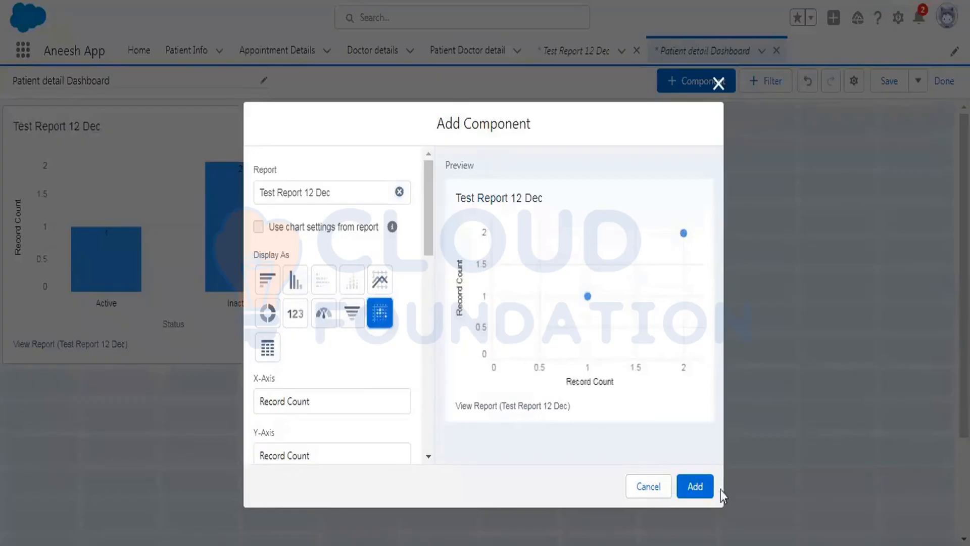
pyautogui.click(700, 486)
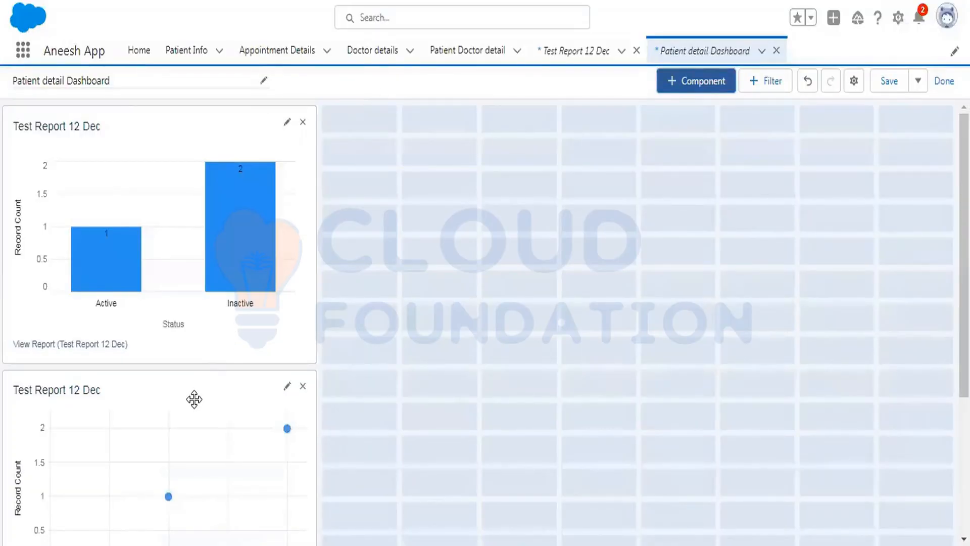
pyautogui.moveTo(192, 399); pyautogui.dragTo(518, 134)
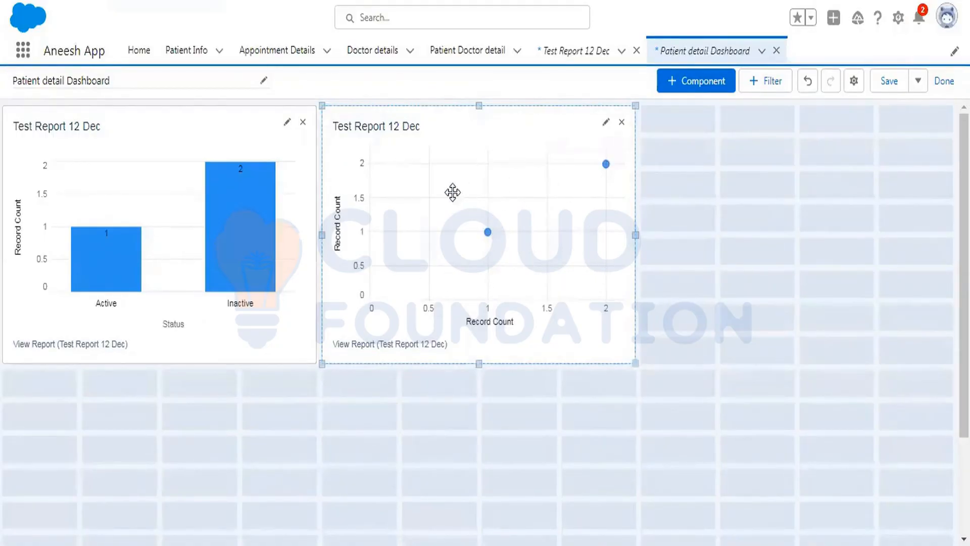
# Add another vertical bar chart component from Test Report 12 Dec using the Dark component theme.
pyautogui.click(708, 80)
pyautogui.click(294, 315)
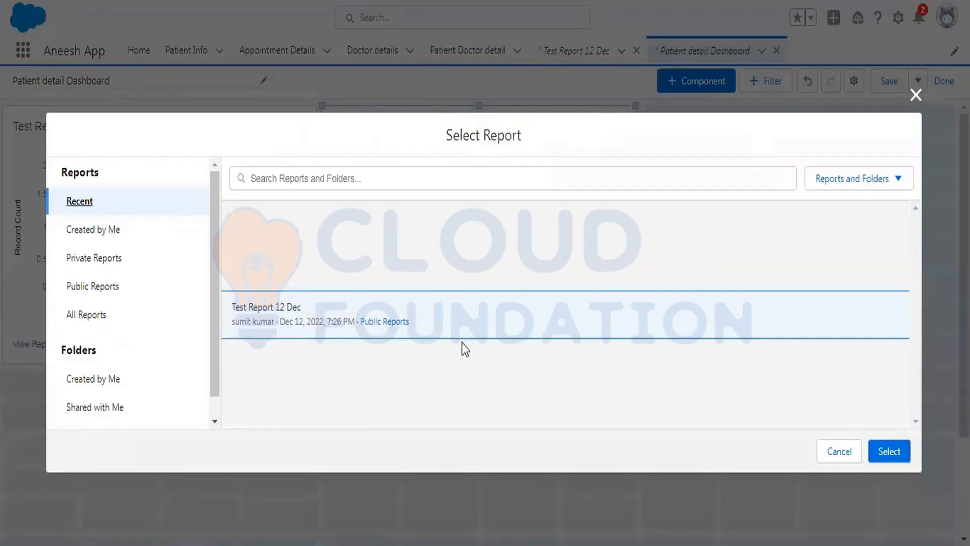
pyautogui.click(899, 451)
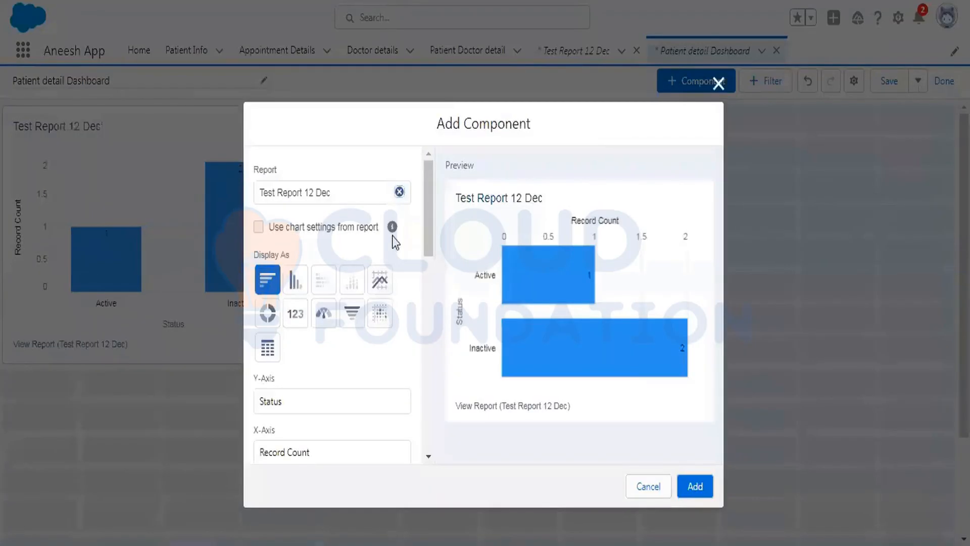
pyautogui.click(291, 282)
pyautogui.scroll(-5, 381, 250)
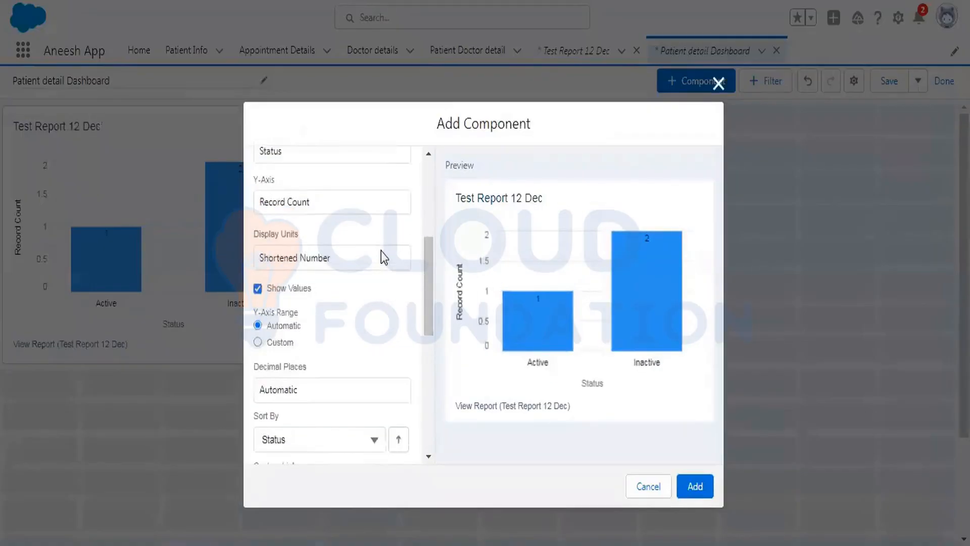
pyautogui.scroll(-2, 381, 251)
pyautogui.scroll(-4, 381, 250)
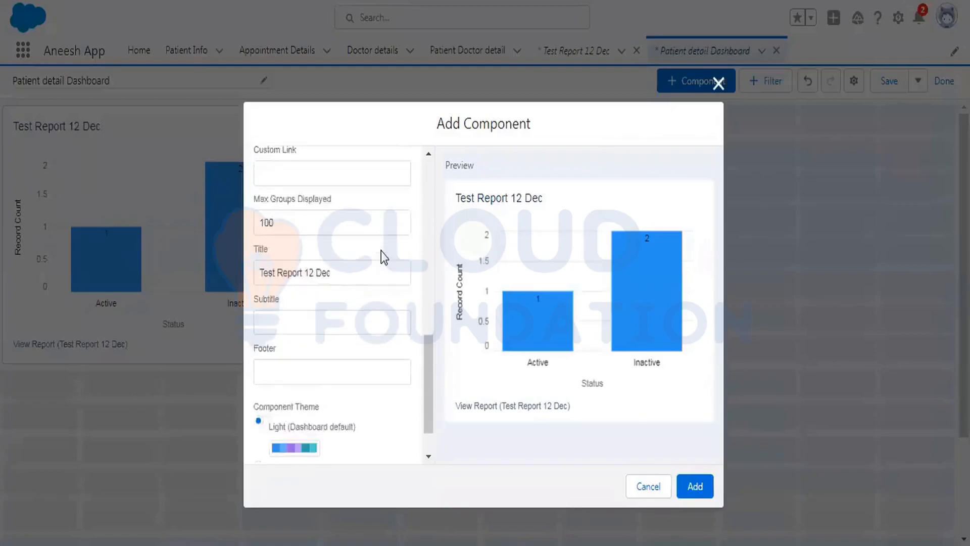
pyautogui.scroll(-3, 380, 251)
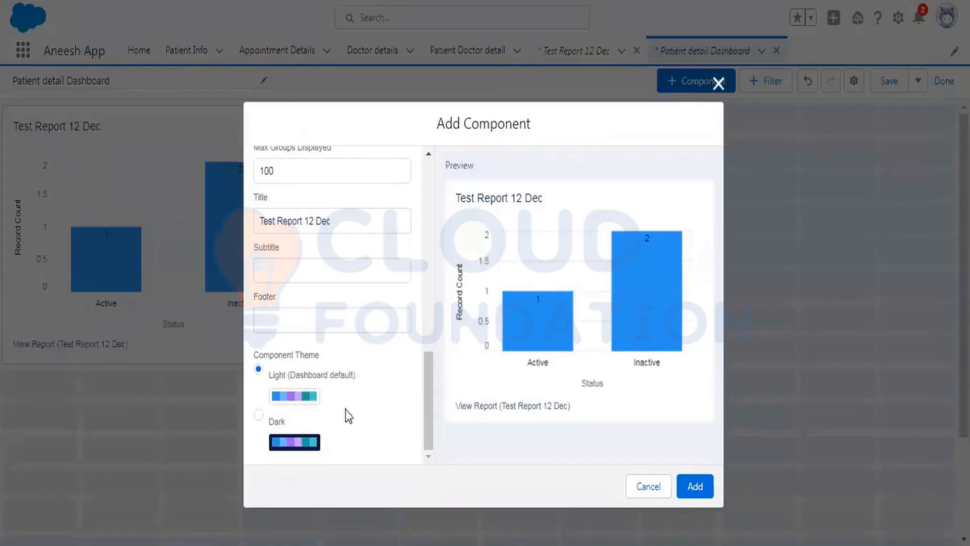
pyautogui.moveTo(267, 375); pyautogui.dragTo(302, 381)
pyautogui.click(259, 415)
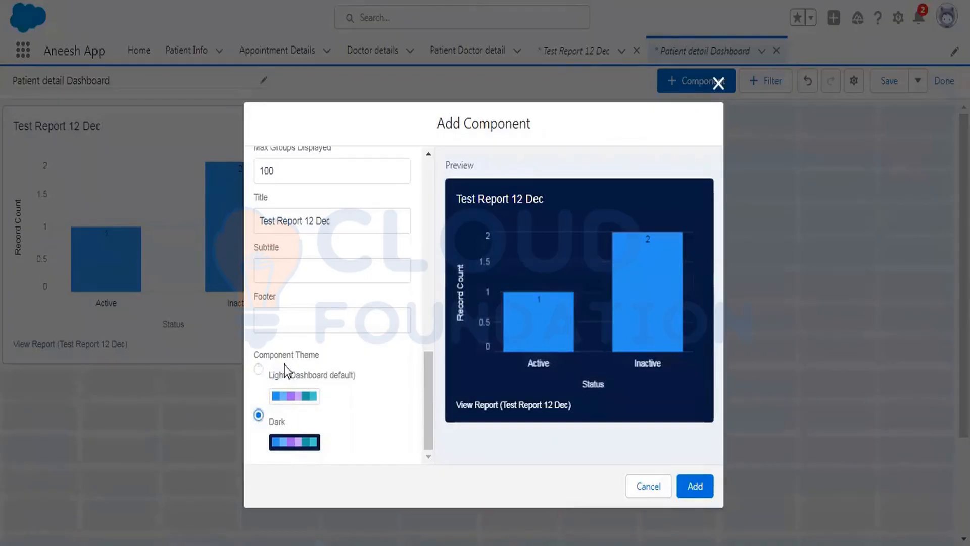
pyautogui.click(699, 489)
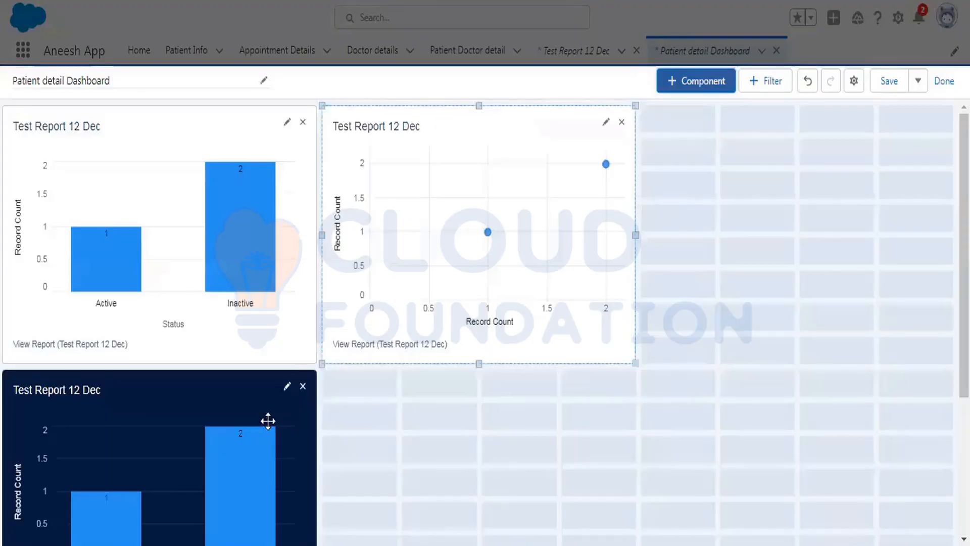
# Move the dark bar chart beside the scatter chart, then save the dashboard and finish editing.
pyautogui.moveTo(267, 421); pyautogui.dragTo(850, 137)
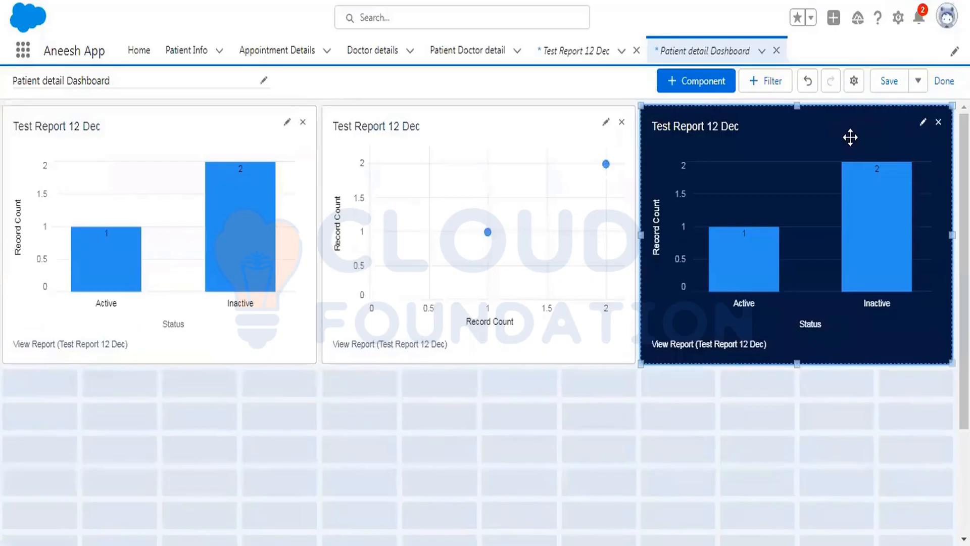
pyautogui.click(889, 82)
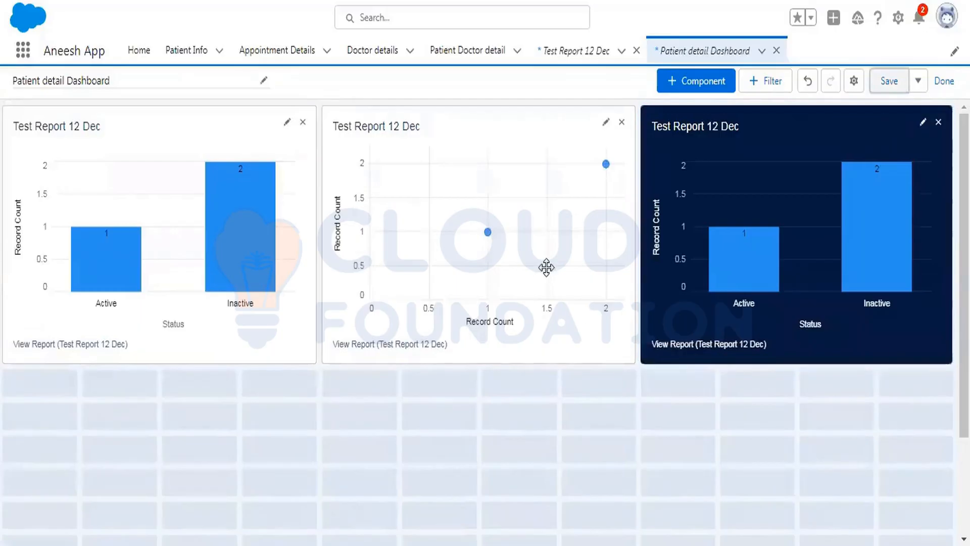
pyautogui.click(943, 80)
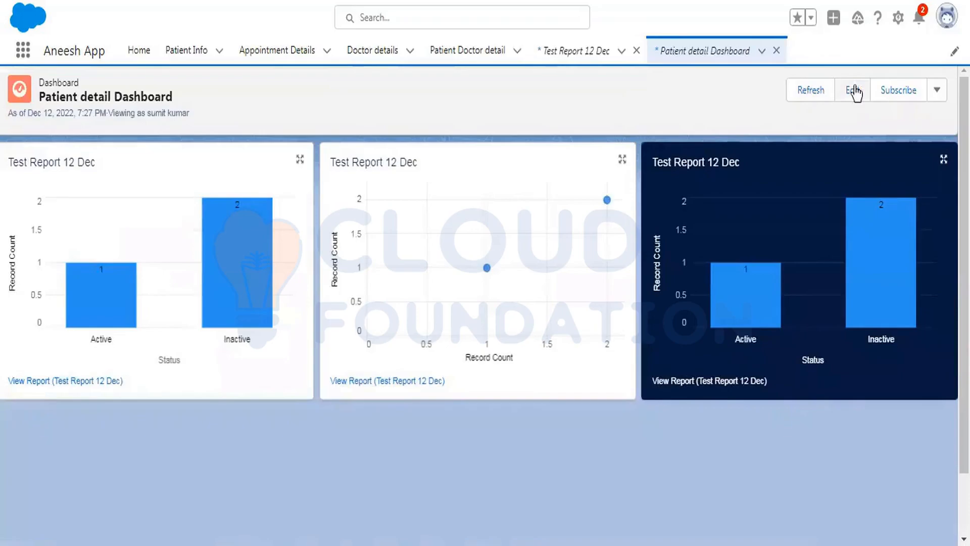
# Switch to Notepad++ and replace all existing notes with the heading 'dynamic or static'.
pyautogui.hotkey('alt', 'Tab')
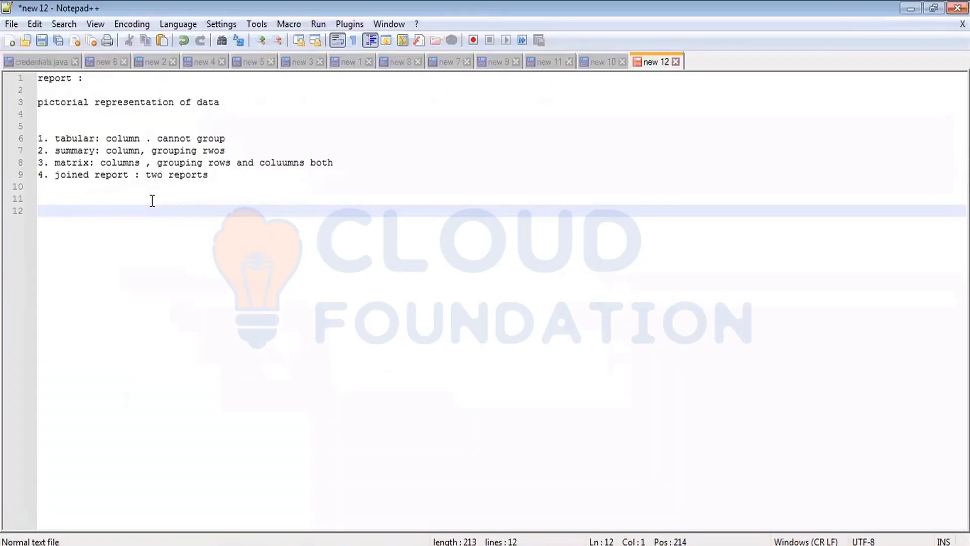
pyautogui.hotkey('ctrl', 'a')
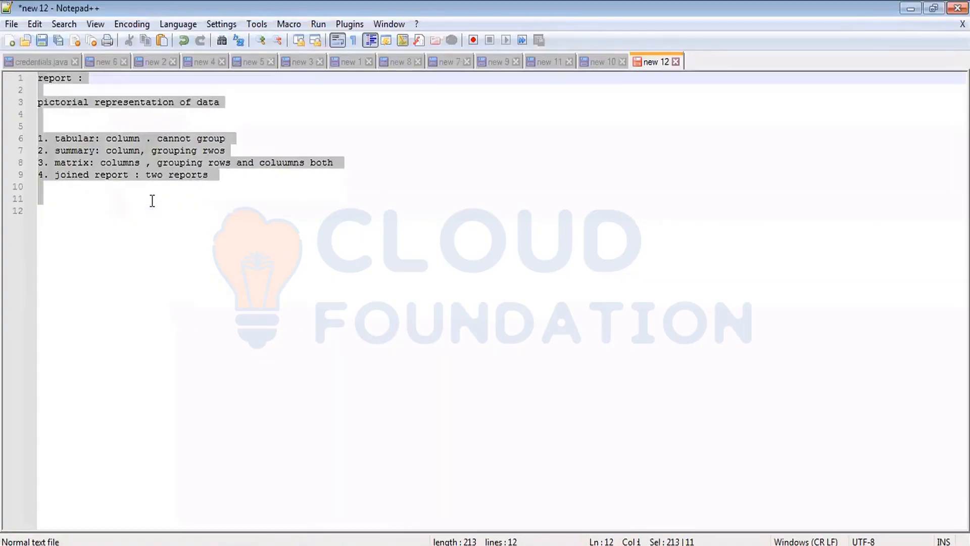
pyautogui.write('dyn')
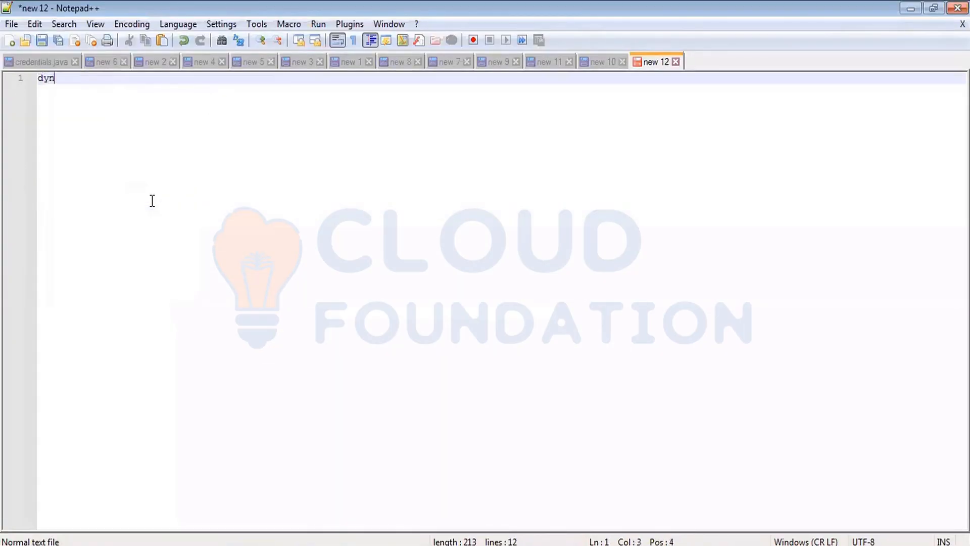
pyautogui.write('amic or')
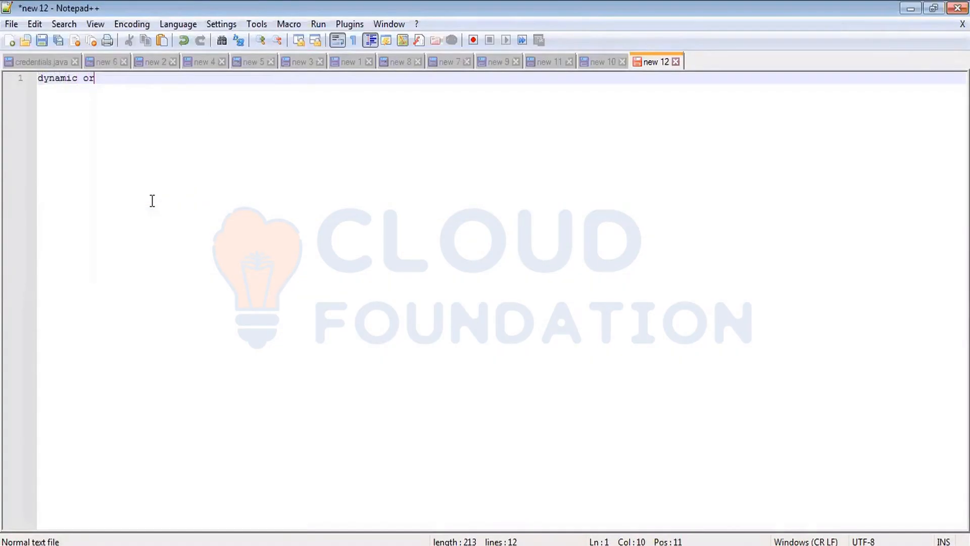
pyautogui.write(' static')
# Add a note line reading 'static : sae set / count of data' below the heading.
pyautogui.press('Return')
pyautogui.press('Return')
pyautogui.press('Return')
pyautogui.write('static')
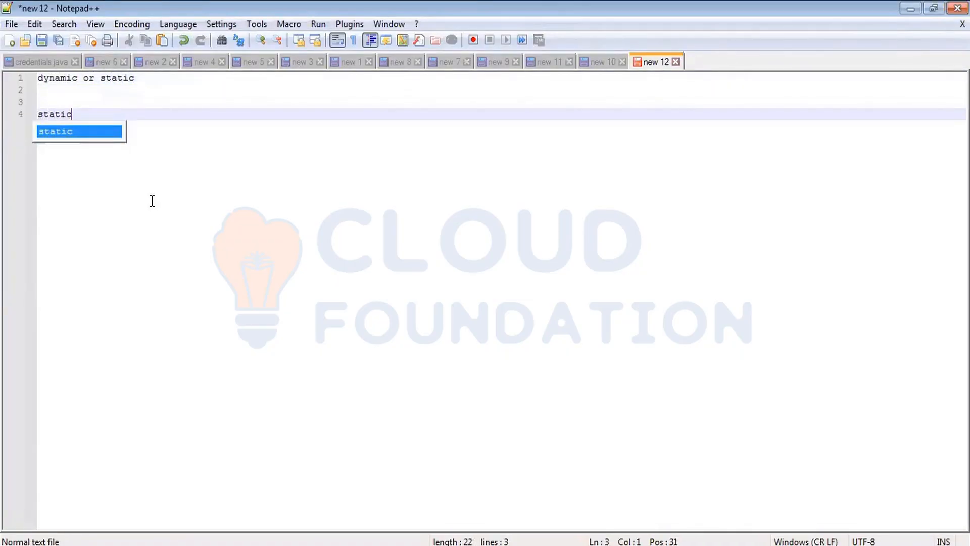
pyautogui.write(' : ')
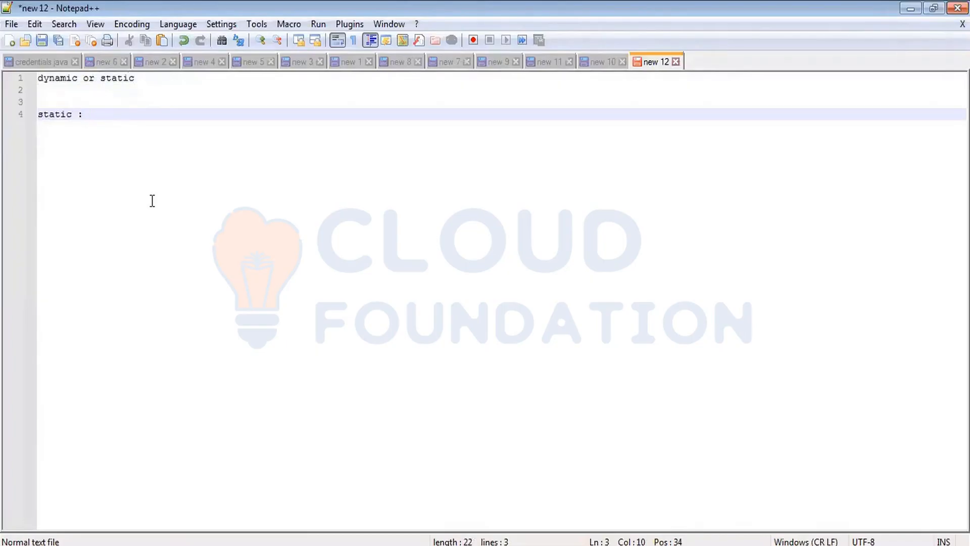
pyautogui.write('s')
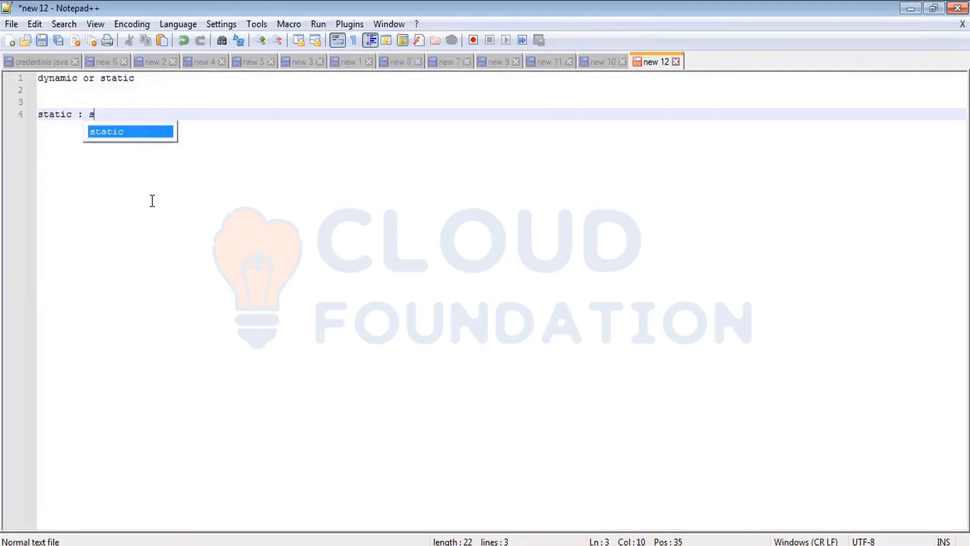
pyautogui.write('ae set')
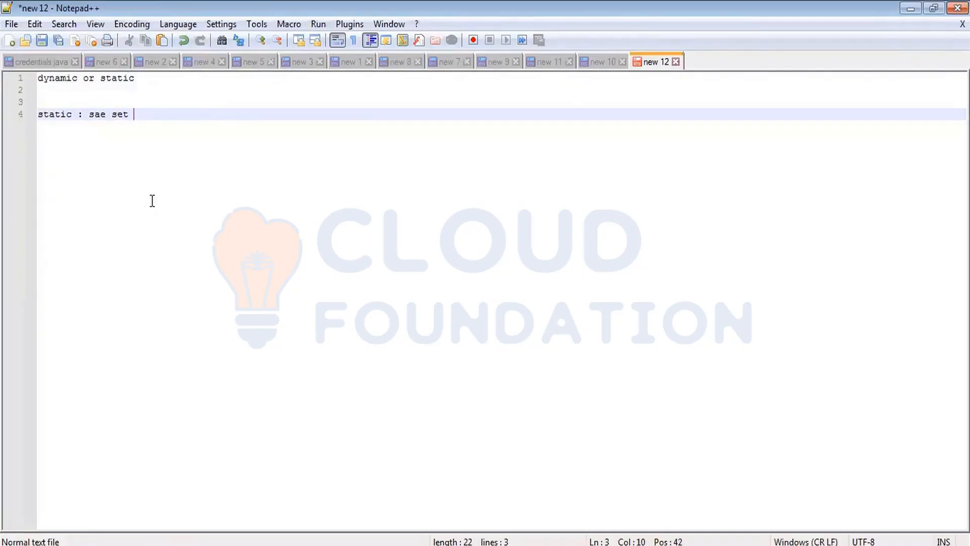
pyautogui.write(' / count of data')
# Add a 'dynamic :' note line followed by a few blank lines.
pyautogui.press('Return')
pyautogui.press('Return')
pyautogui.write('dy')
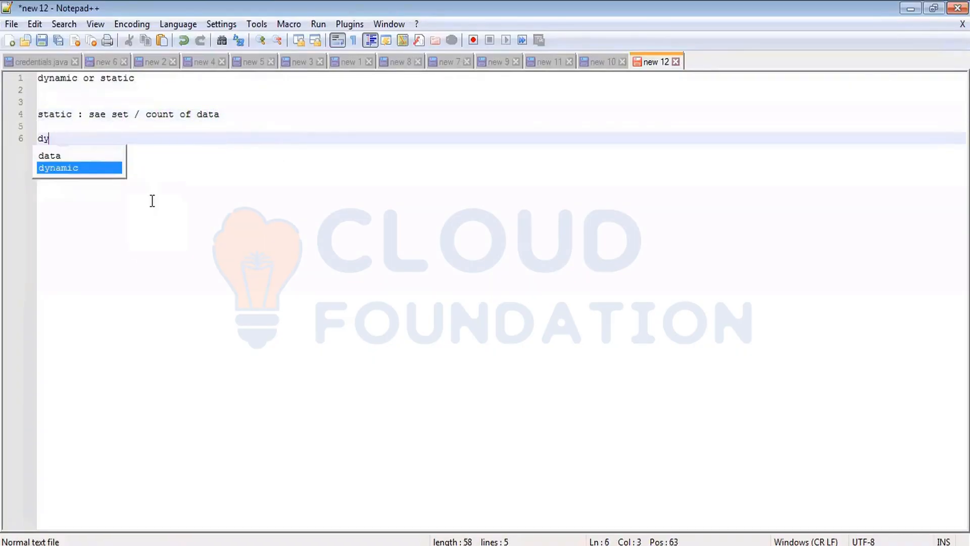
pyautogui.write('namic :')
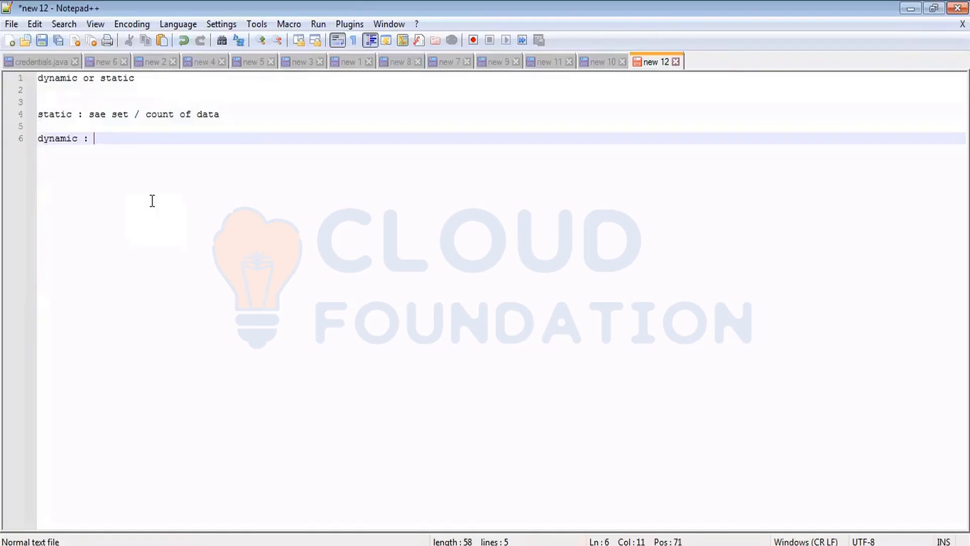
pyautogui.press('Return')
pyautogui.press('Return')
pyautogui.press('Return')
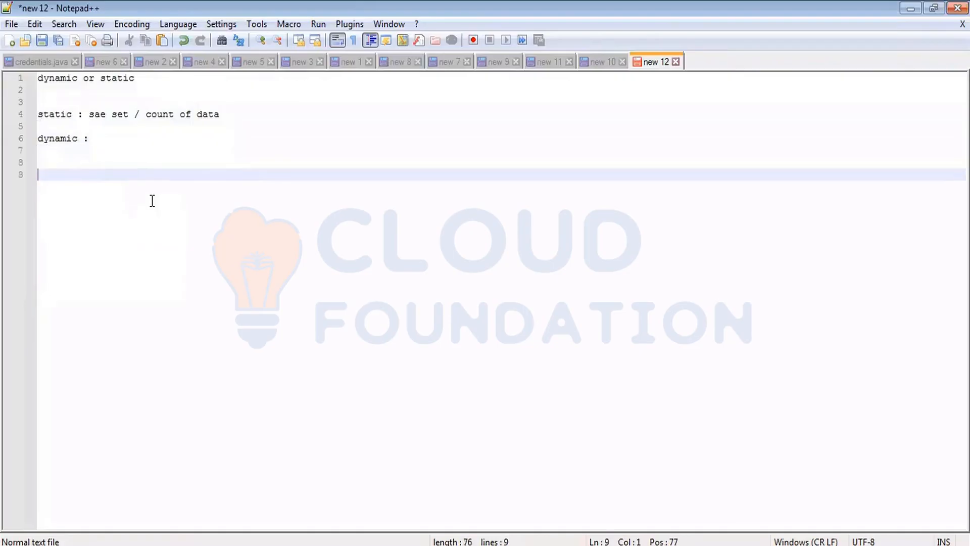
pyautogui.write('sstem')
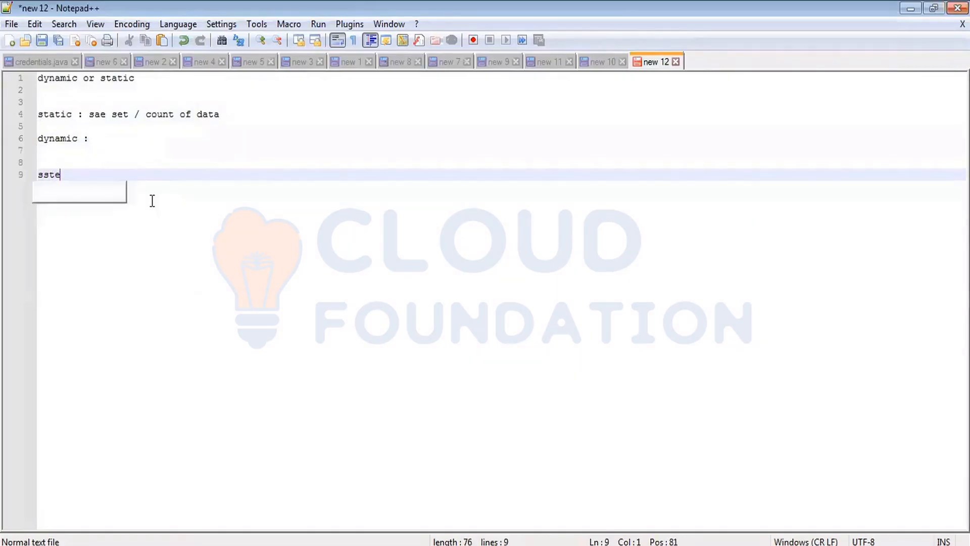
pyautogui.press('BackSpace')
pyautogui.press('BackSpace')
pyautogui.press('BackSpace')
pyautogui.press('BackSpace')
pyautogui.press('BackSpace')
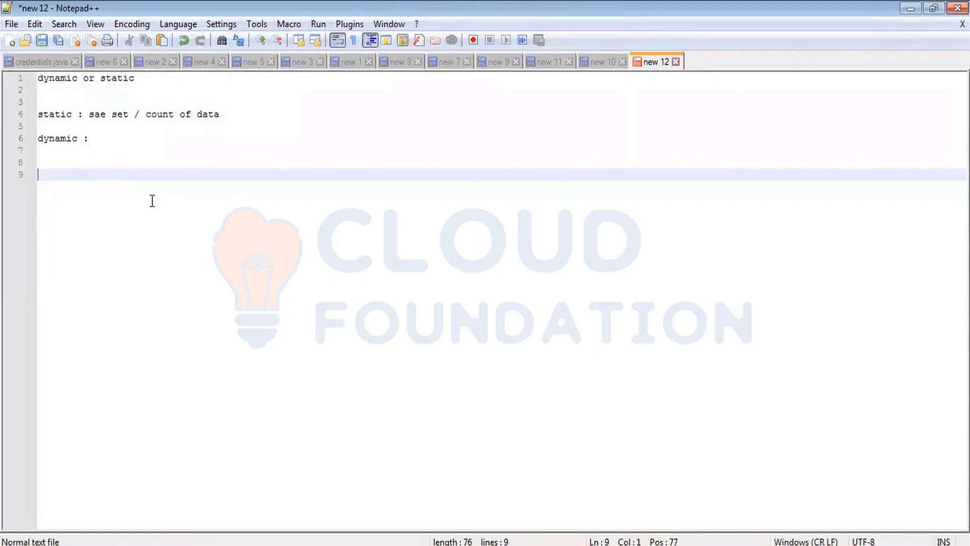
# Begin a new note line with '20 recor' beneath the dynamic entry.
pyautogui.write('20 records')
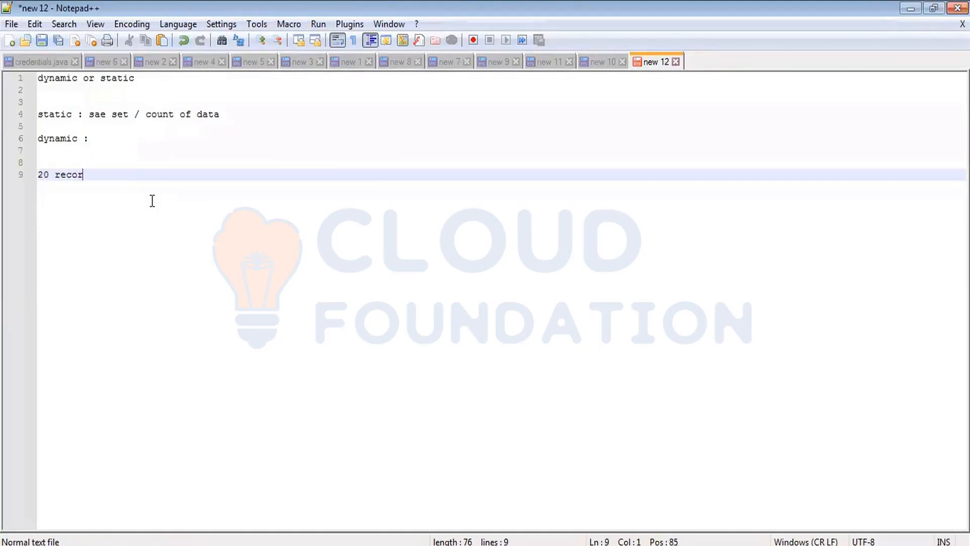
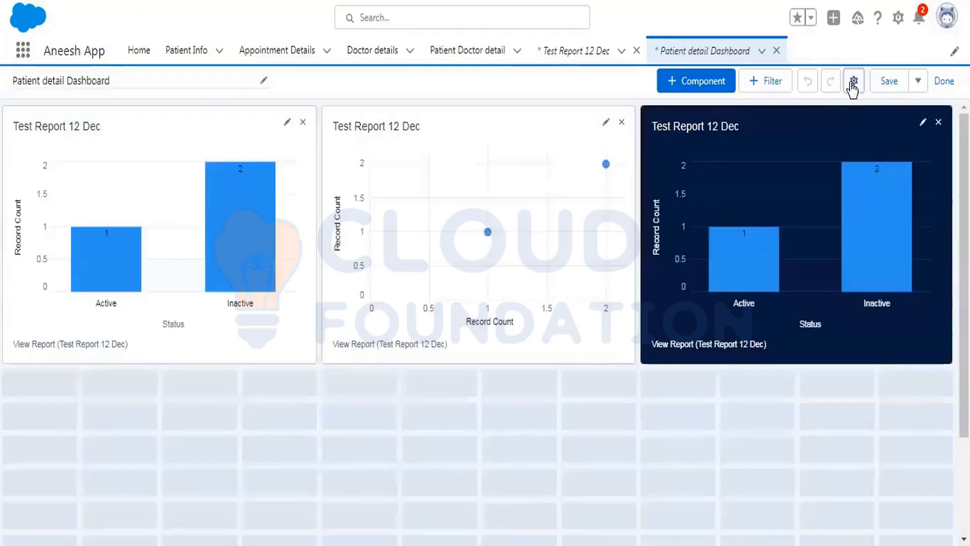
# Open the dashboard properties and set View Dashboard As to another person, picking a user from the search list.
pyautogui.click(853, 82)
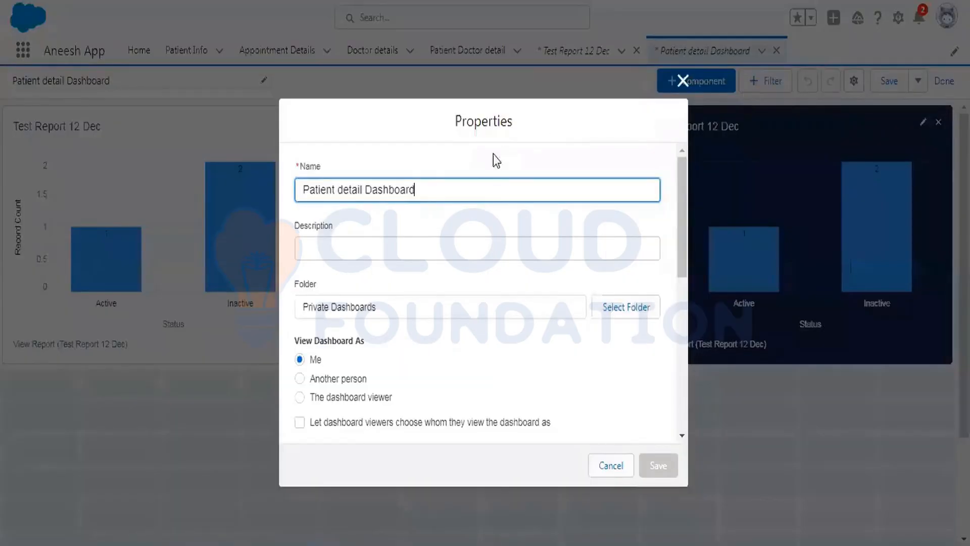
pyautogui.scroll(-2, 510, 301)
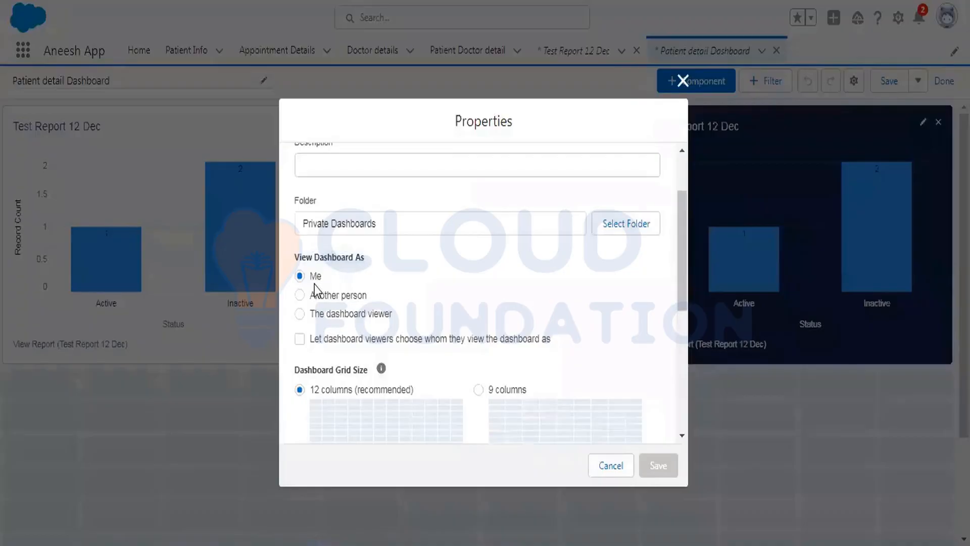
pyautogui.click(300, 295)
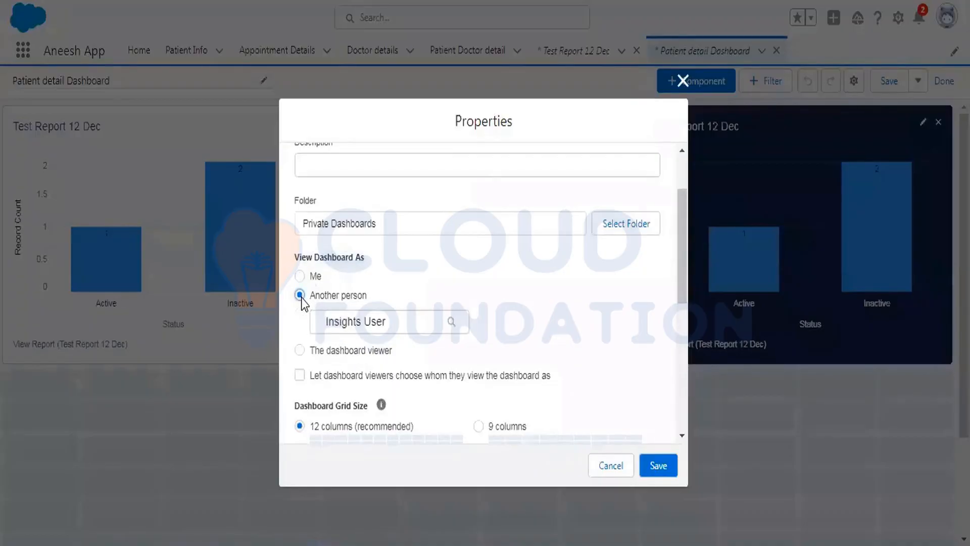
pyautogui.scroll(-2, 442, 247)
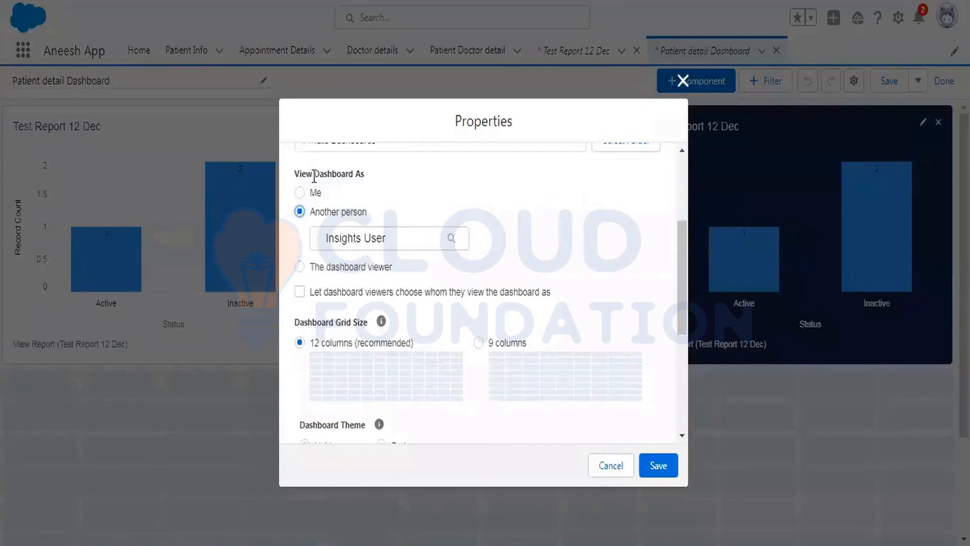
pyautogui.click(362, 239)
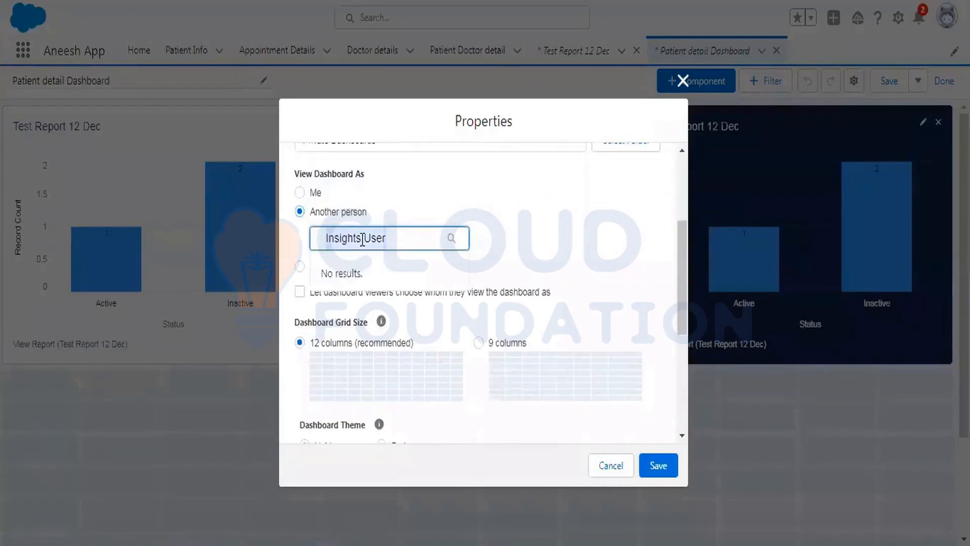
pyautogui.click(387, 214)
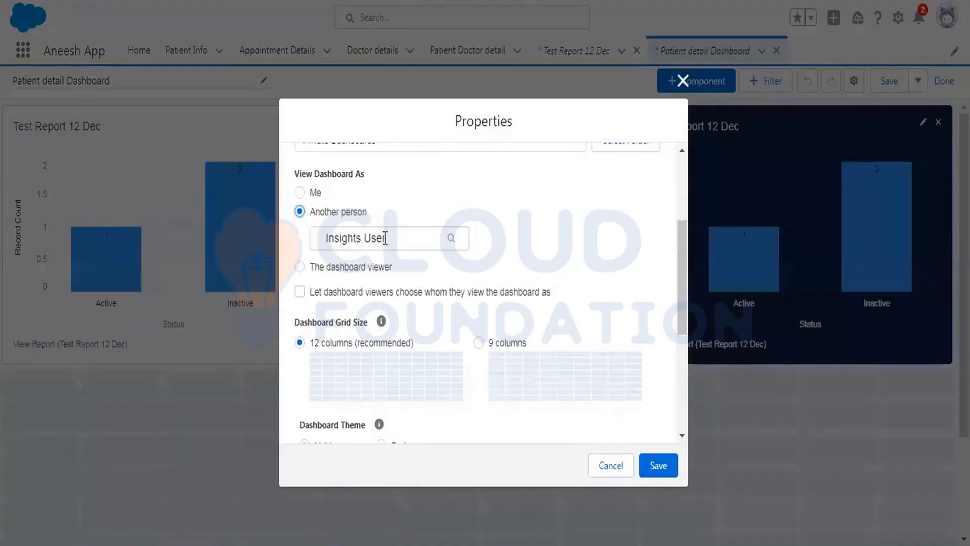
pyautogui.click(384, 239)
pyautogui.press('BackSpace')
pyautogui.press('BackSpace')
pyautogui.press('BackSpace')
pyautogui.press('BackSpace')
pyautogui.press('BackSpace')
pyautogui.press('BackSpace')
pyautogui.press('BackSpace')
pyautogui.press('BackSpace')
pyautogui.press('BackSpace')
pyautogui.press('BackSpace')
pyautogui.press('BackSpace')
pyautogui.press('BackSpace')
pyautogui.press('BackSpace')
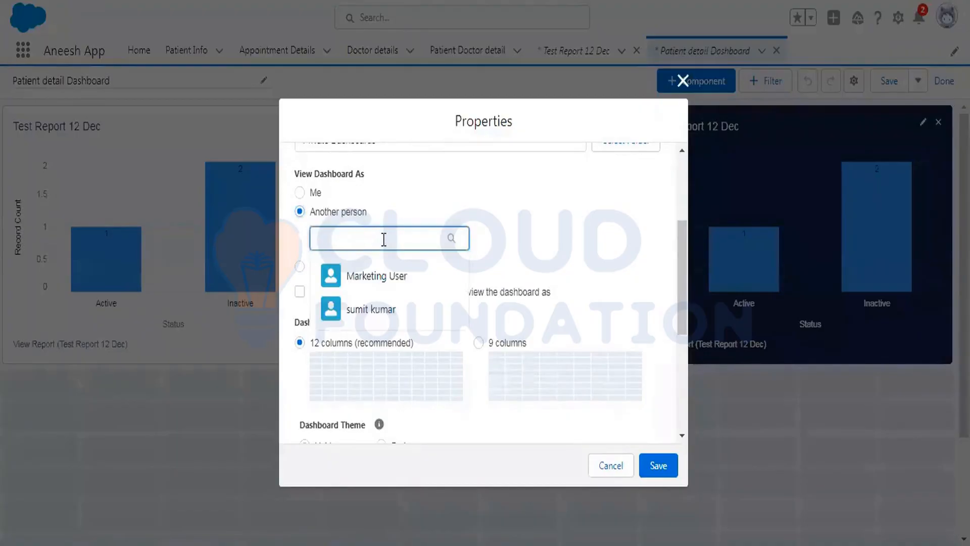
pyautogui.click(386, 309)
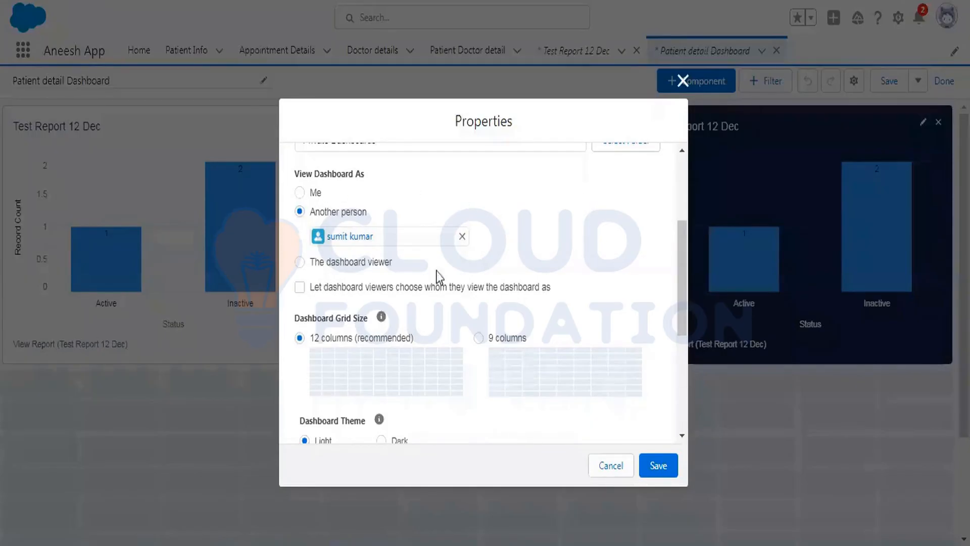
# Switch the View Dashboard As setting to the dashboard viewer.
pyautogui.click(299, 264)
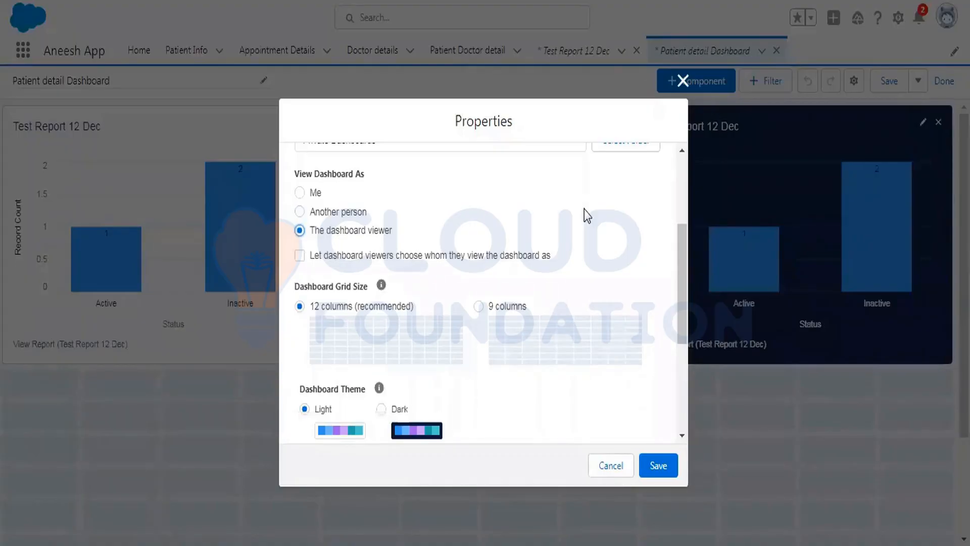
pyautogui.click(301, 214)
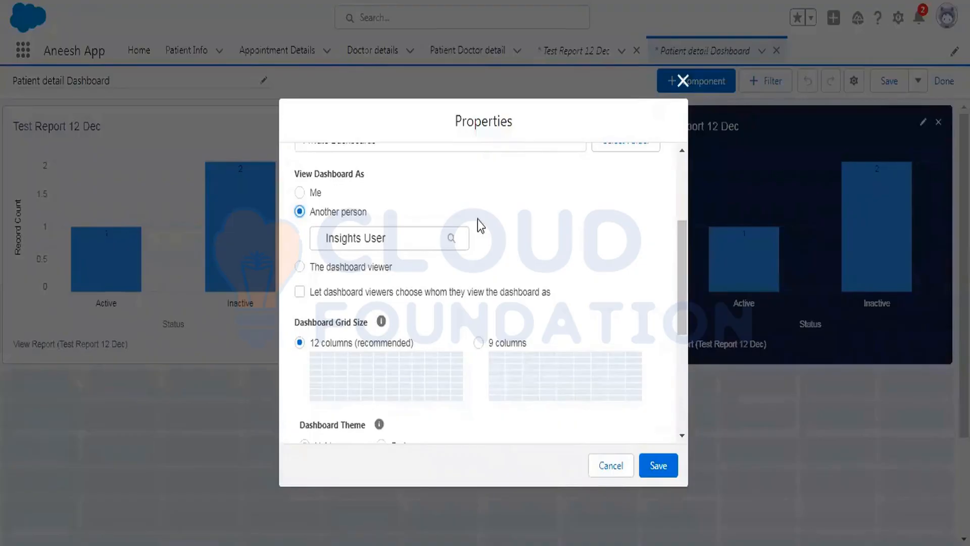
pyautogui.scroll(3, 520, 238)
pyautogui.scroll(-3, 424, 236)
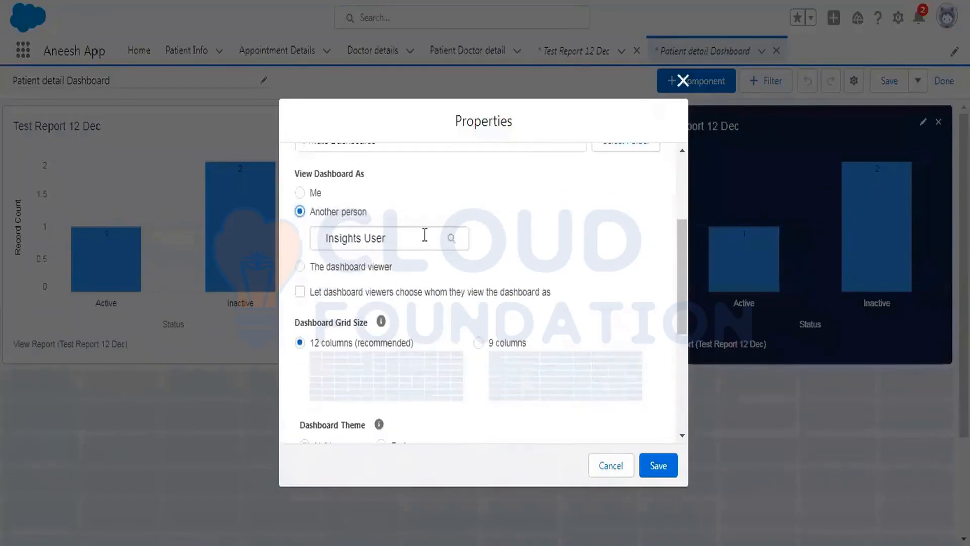
pyautogui.click(300, 267)
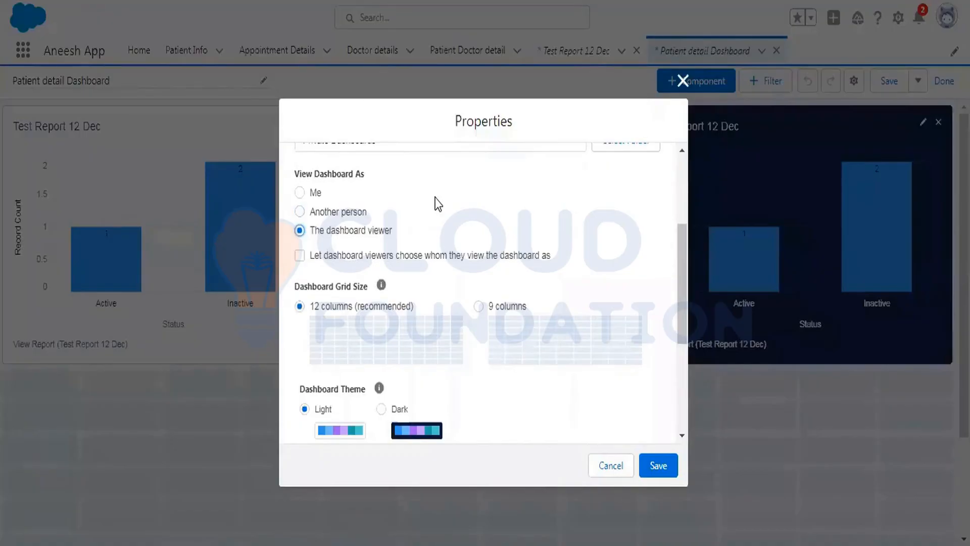
# Set View Dashboard As back to another person and select Marketing User.
pyautogui.click(303, 212)
pyautogui.click(421, 235)
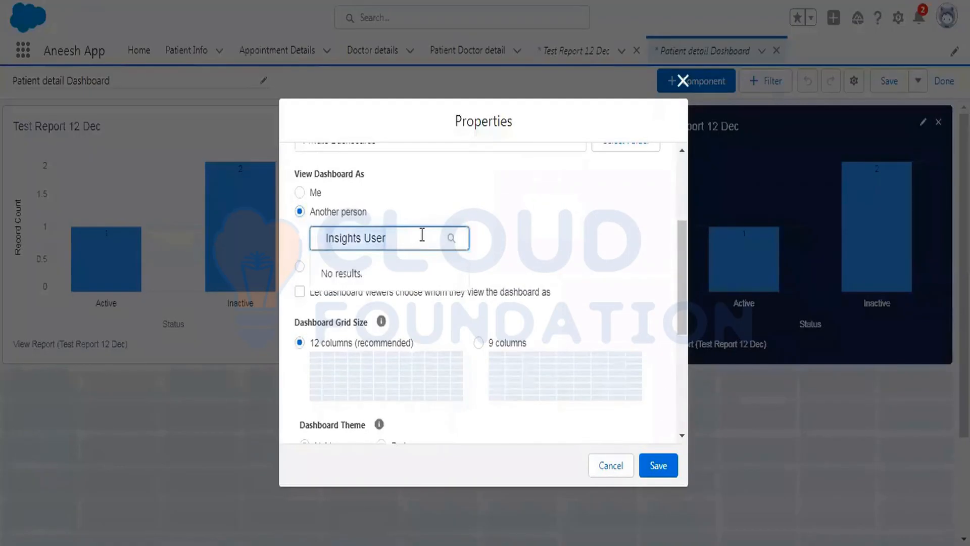
pyautogui.press('BackSpace')
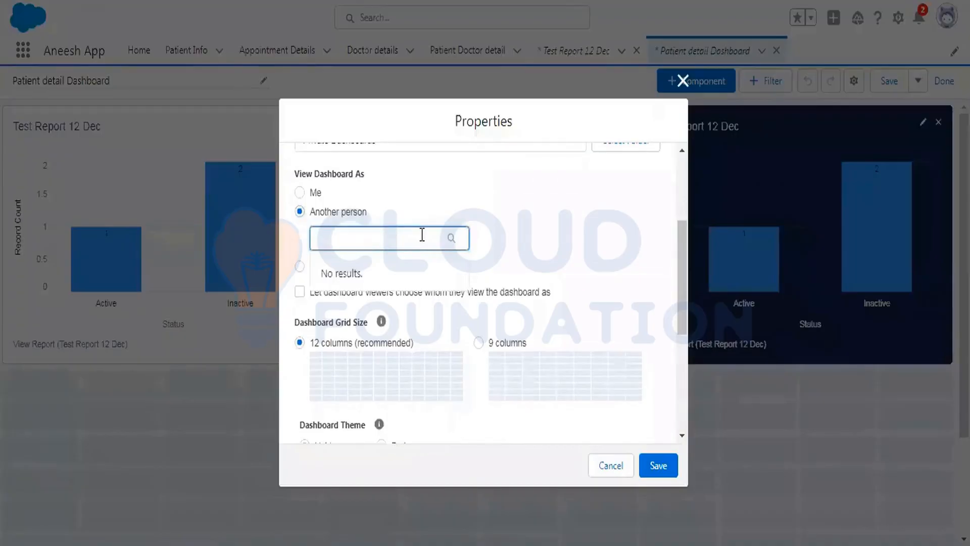
pyautogui.click(392, 281)
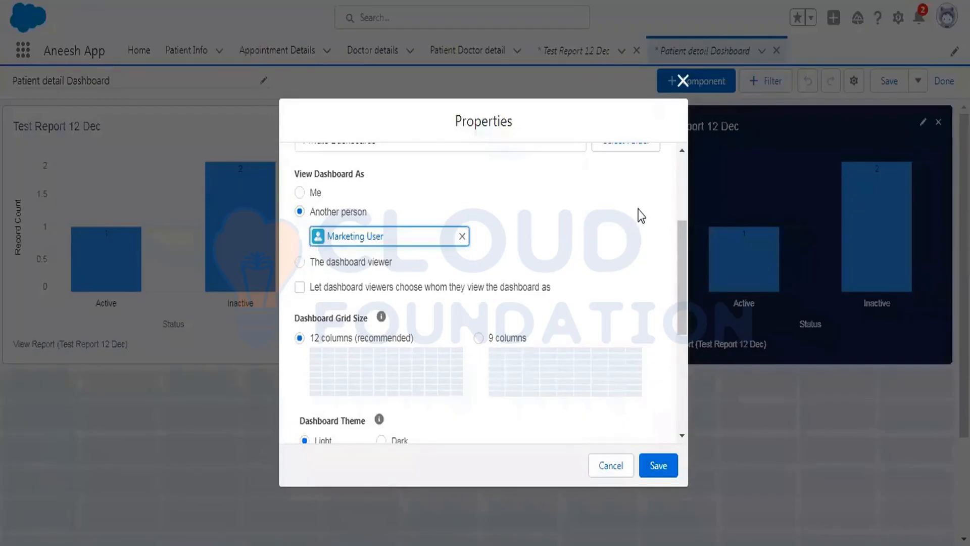
# Apply the Dark dashboard theme with the Ocean palette and save the properties.
pyautogui.scroll(-2, 640, 215)
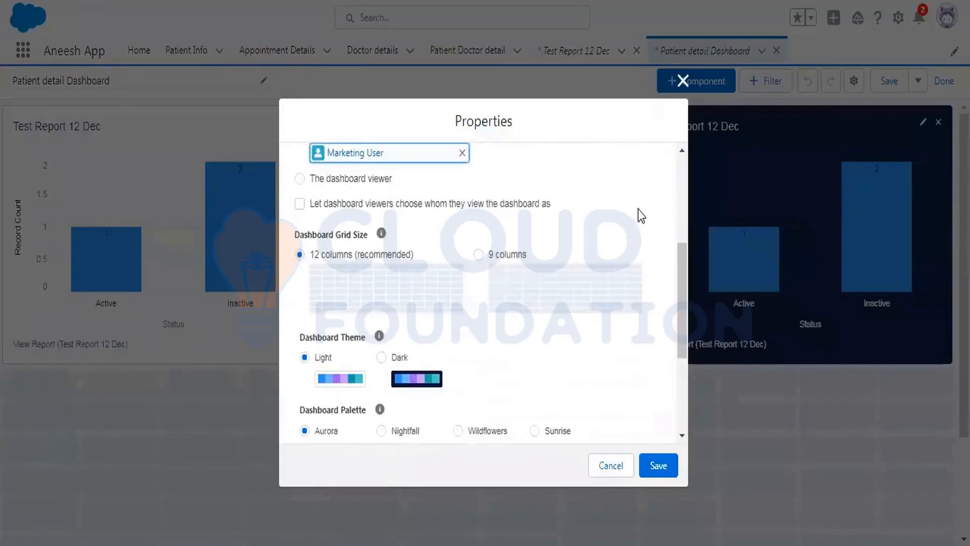
pyautogui.click(380, 358)
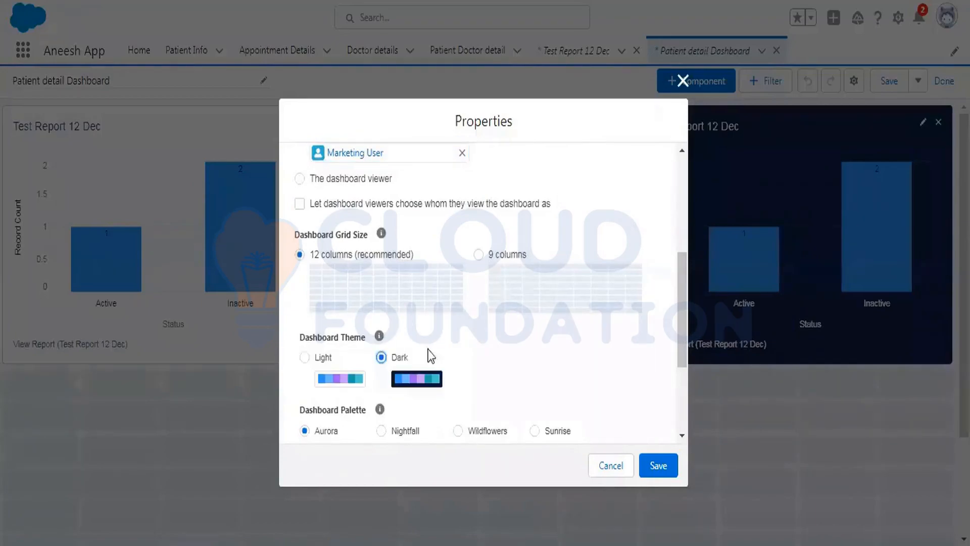
pyautogui.scroll(-2, 508, 340)
pyautogui.click(380, 348)
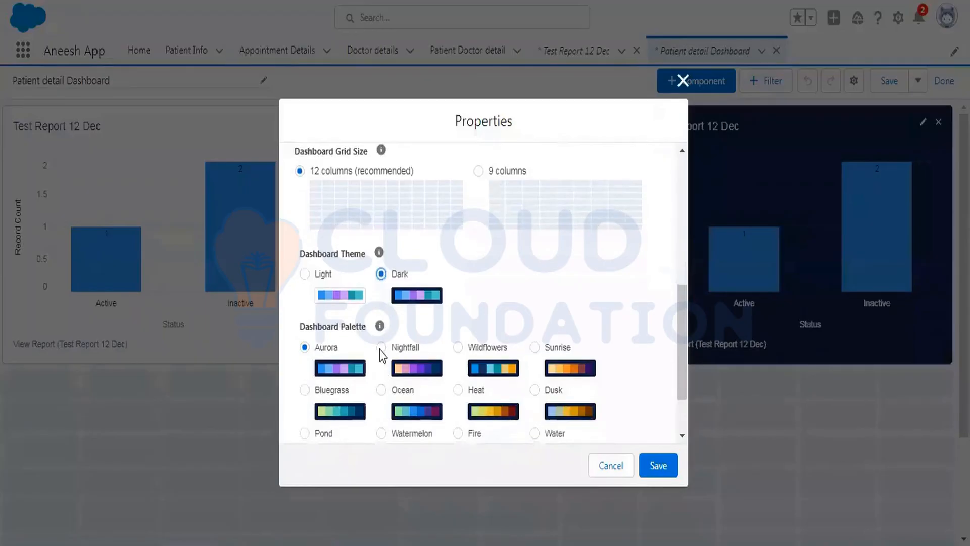
pyautogui.scroll(-2, 475, 344)
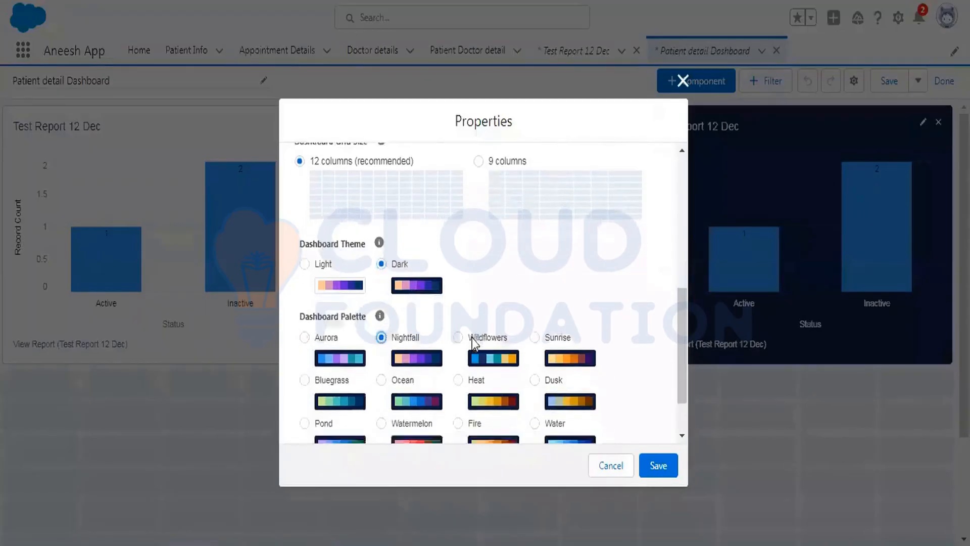
pyautogui.click(381, 314)
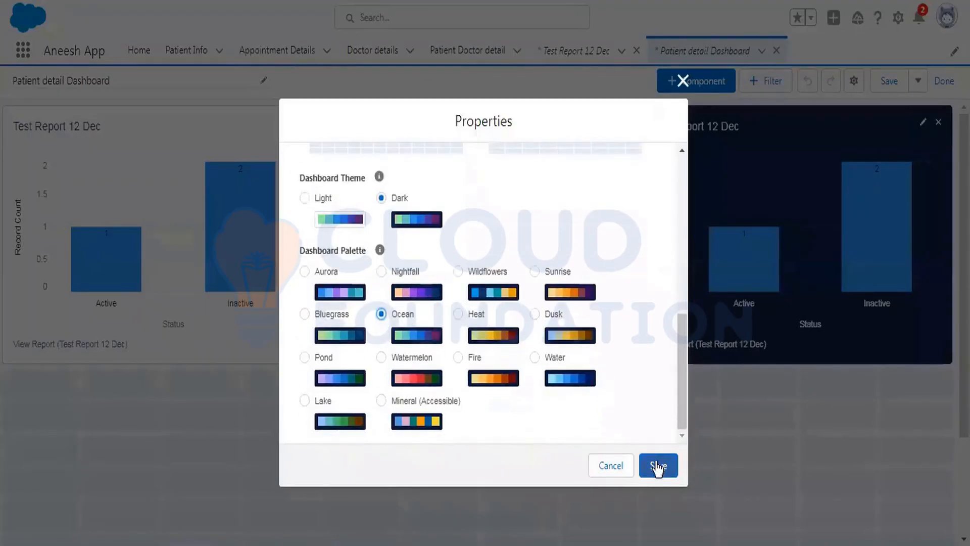
pyautogui.click(659, 464)
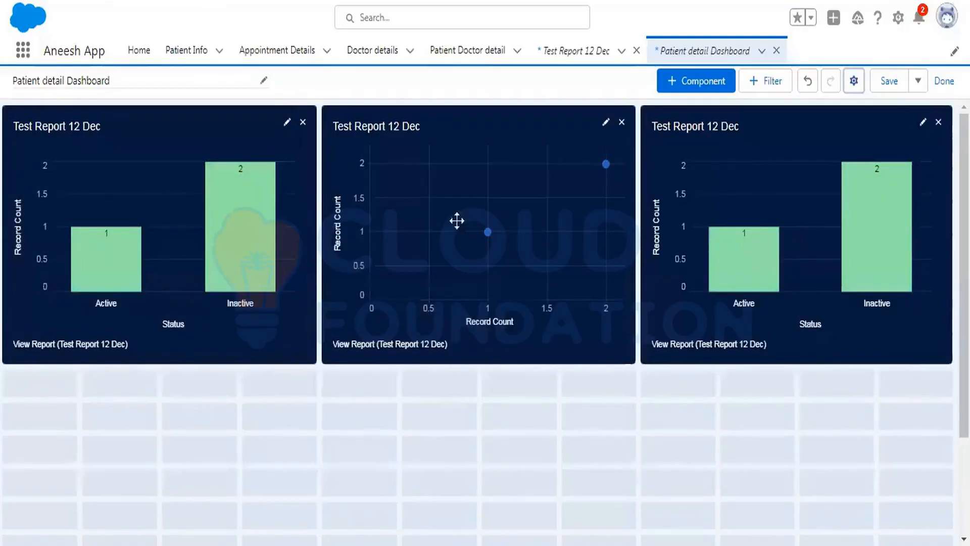
# Reopen the dashboard properties, change the palette to Heat, and save.
pyautogui.click(854, 81)
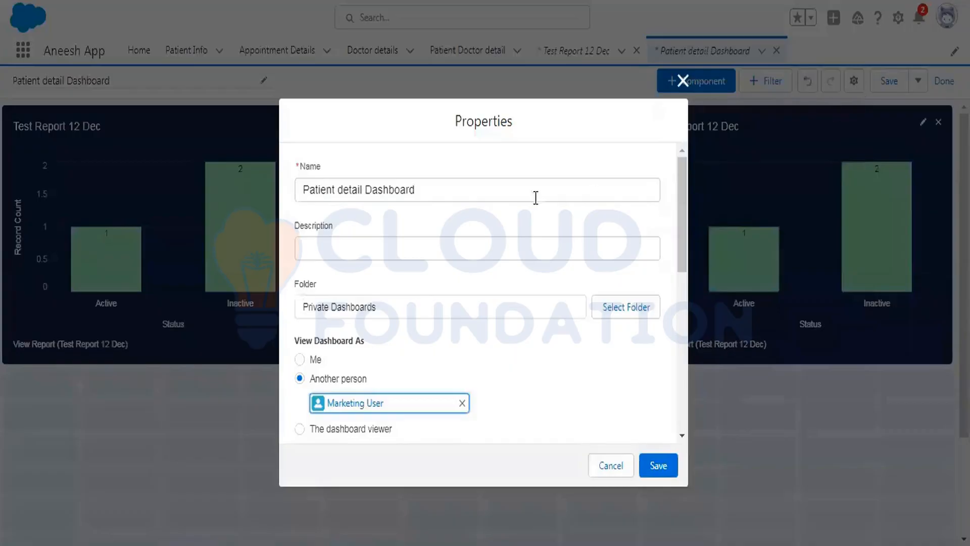
pyautogui.scroll(-5, 535, 197)
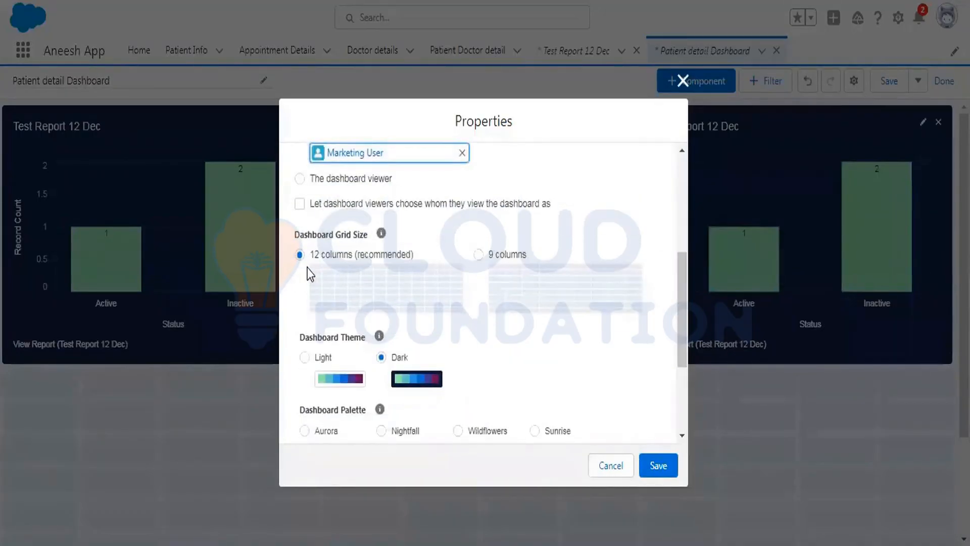
pyautogui.scroll(-2, 585, 261)
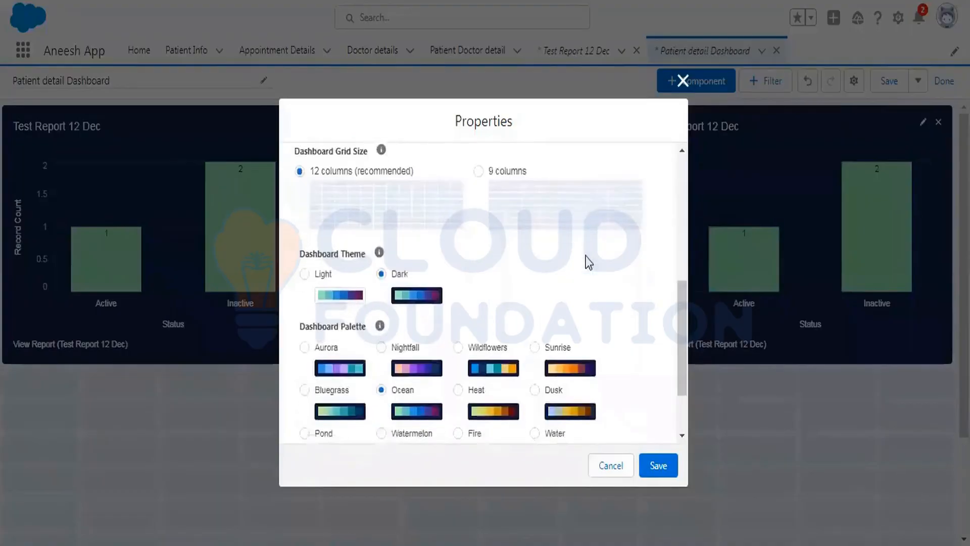
pyautogui.scroll(-2, 455, 250)
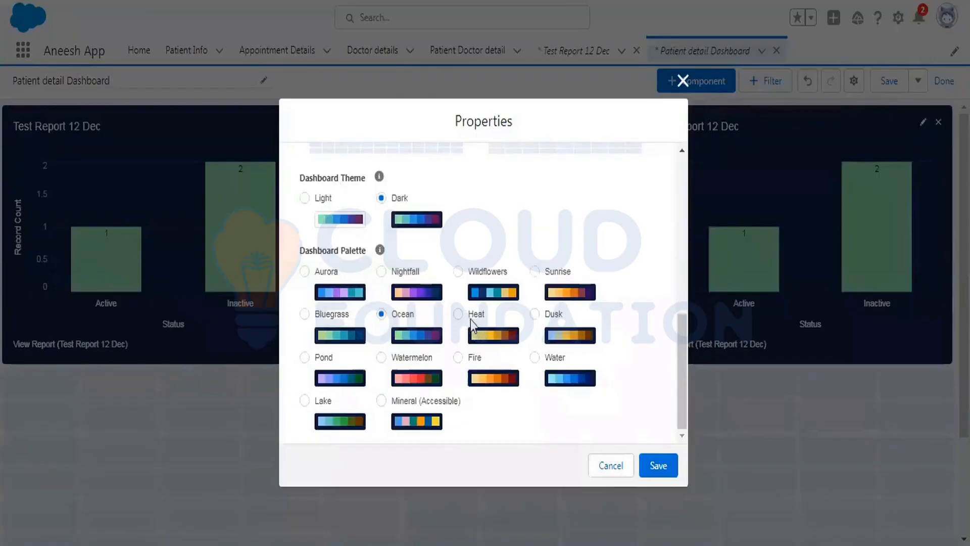
pyautogui.click(457, 313)
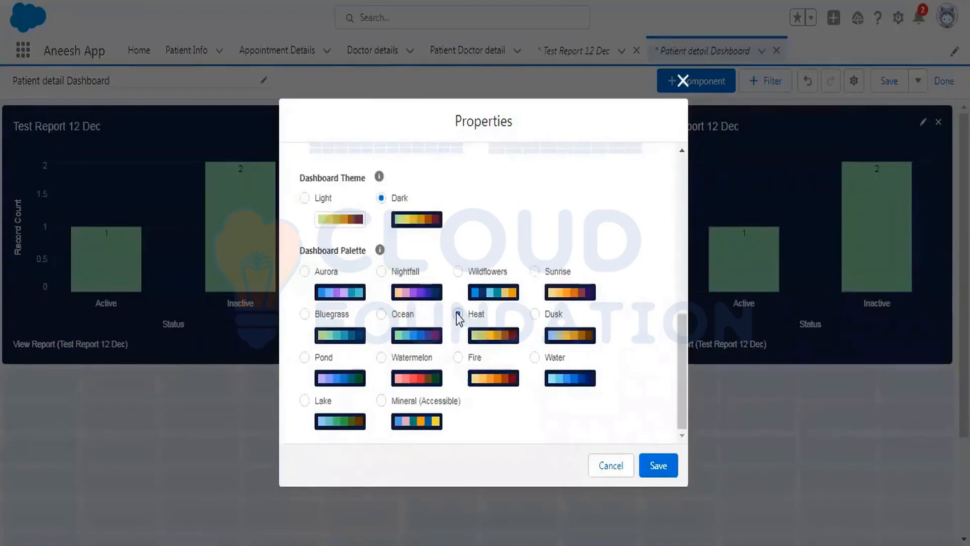
pyautogui.click(650, 470)
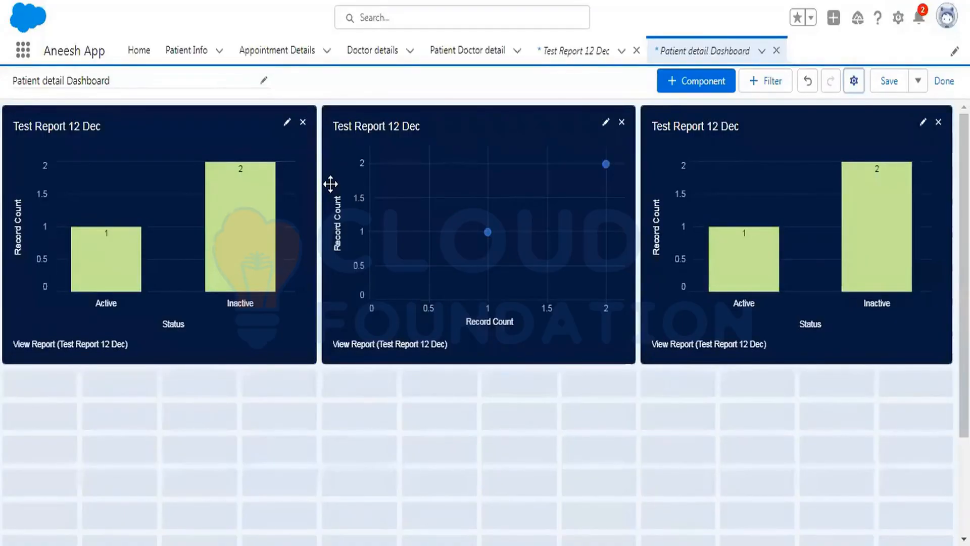
pyautogui.click(854, 80)
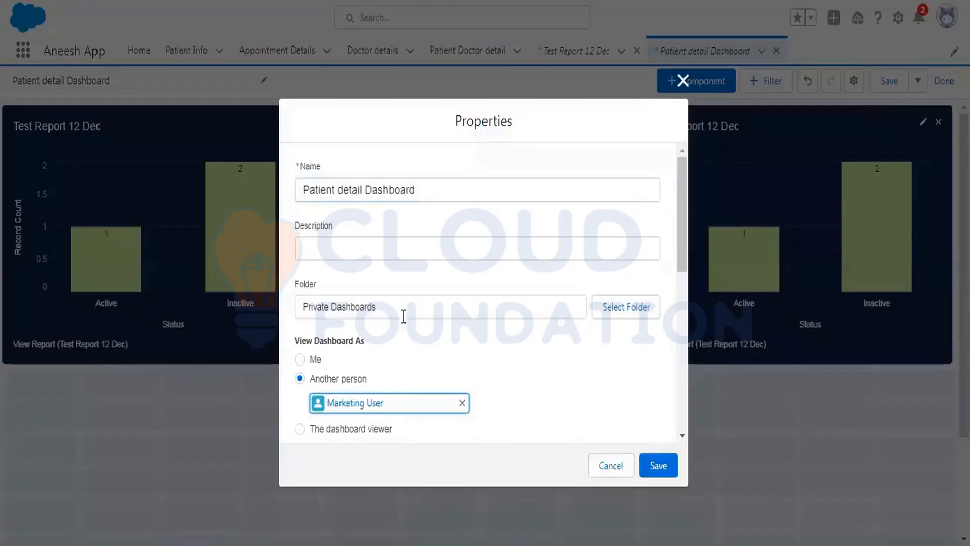
pyautogui.scroll(-3, 404, 316)
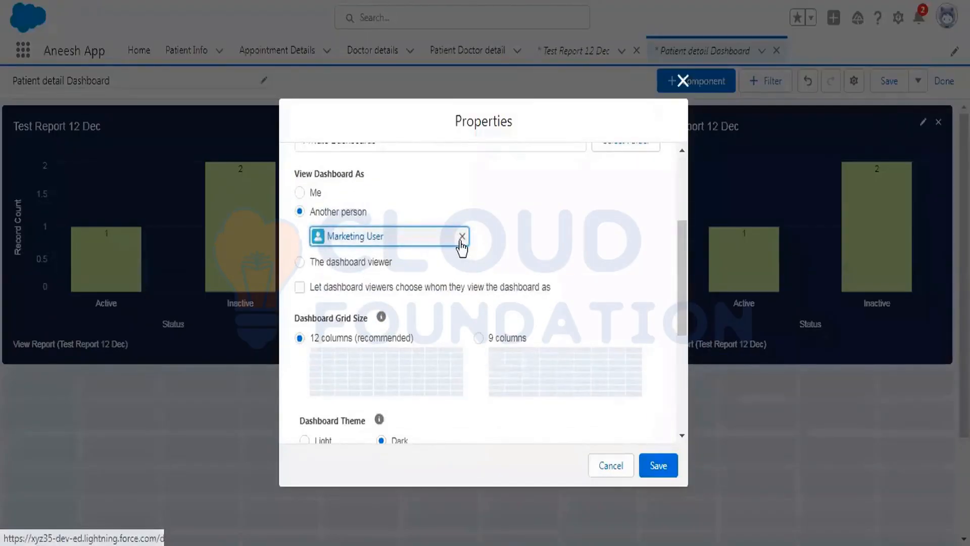
pyautogui.click(337, 262)
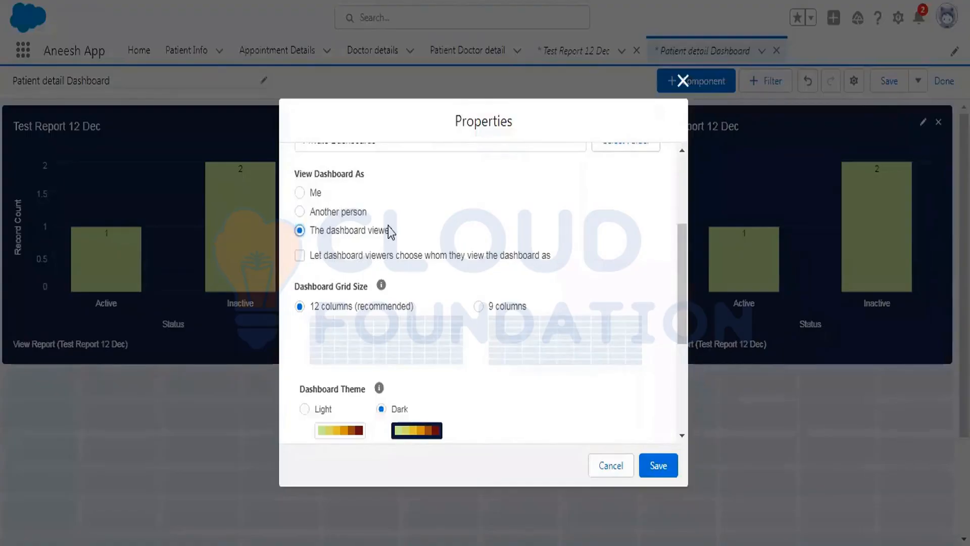
pyautogui.scroll(-4, 623, 216)
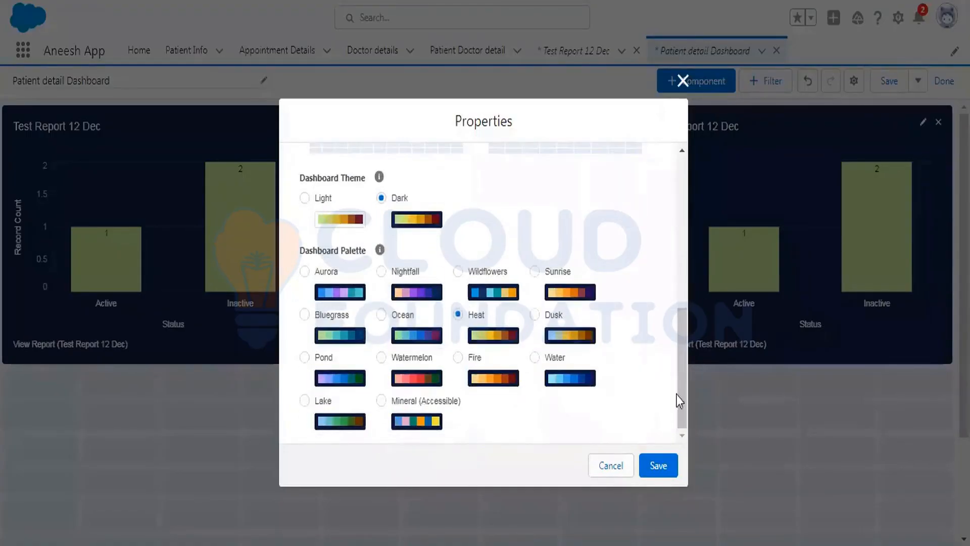
pyautogui.click(602, 470)
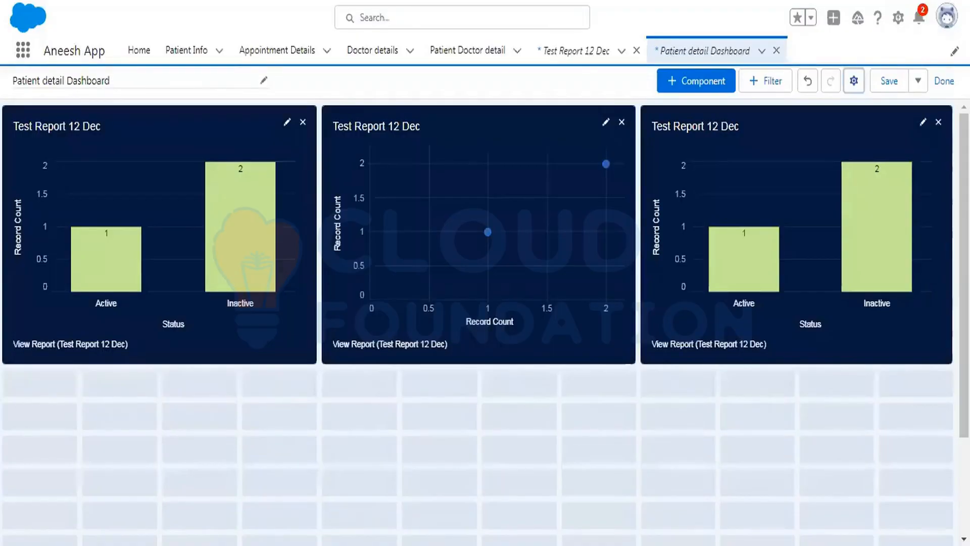
# Save the dashboard changes when leaving the editor, then reopen it for editing and save again.
pyautogui.click(939, 81)
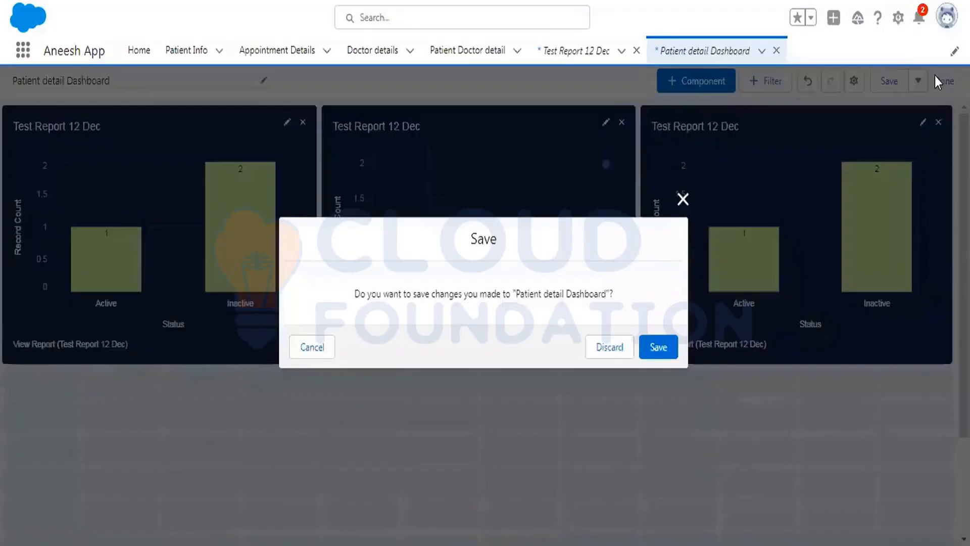
pyautogui.click(655, 349)
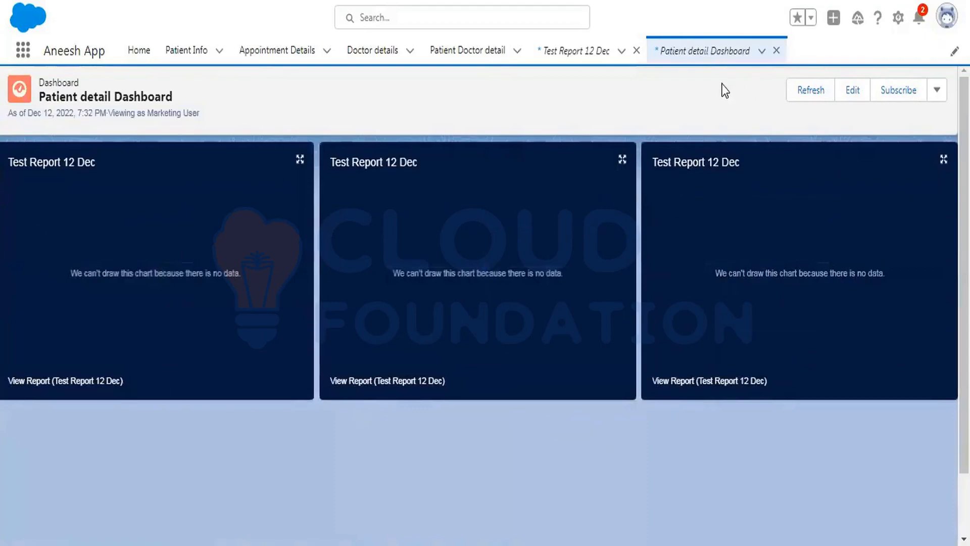
pyautogui.click(852, 94)
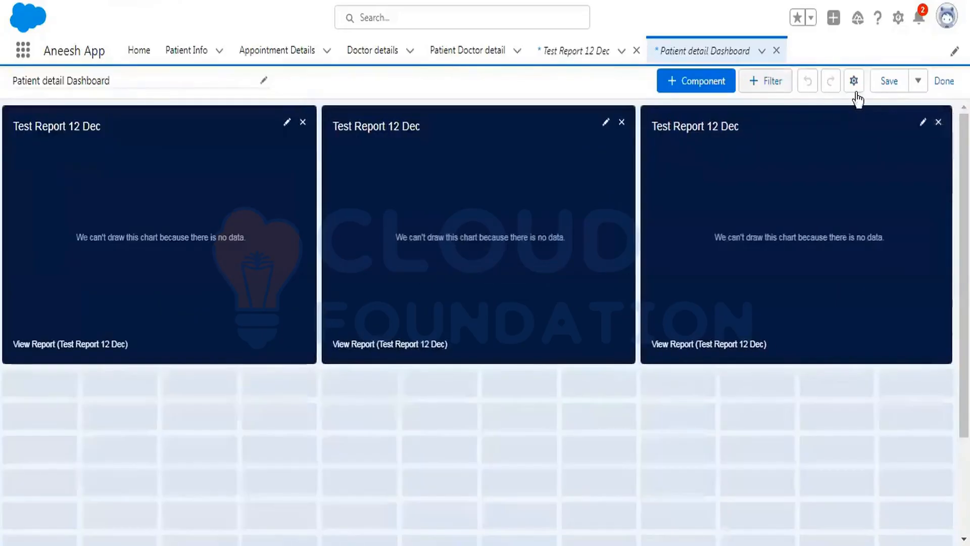
pyautogui.click(889, 82)
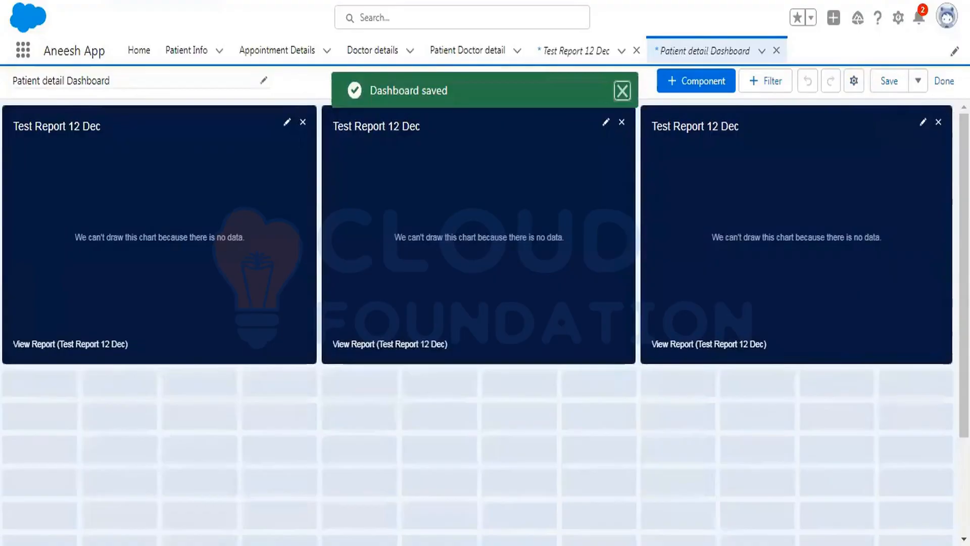
# Exit the dashboard editor and attempt to refresh the dashboard.
pyautogui.click(943, 81)
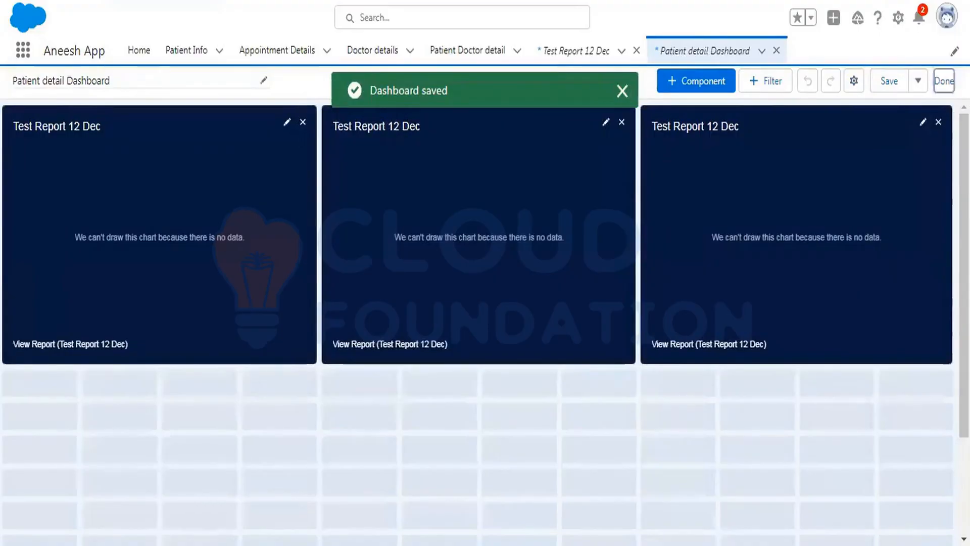
pyautogui.click(811, 96)
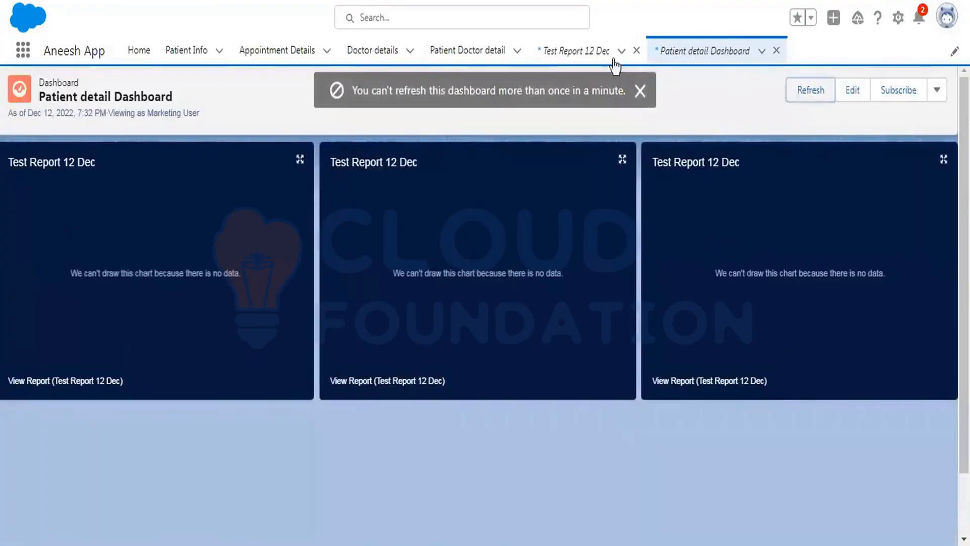
# View the Test Report 12 Dec report, then reopen the Patient detail Dashboard from the recent dashboards list.
pyautogui.click(584, 50)
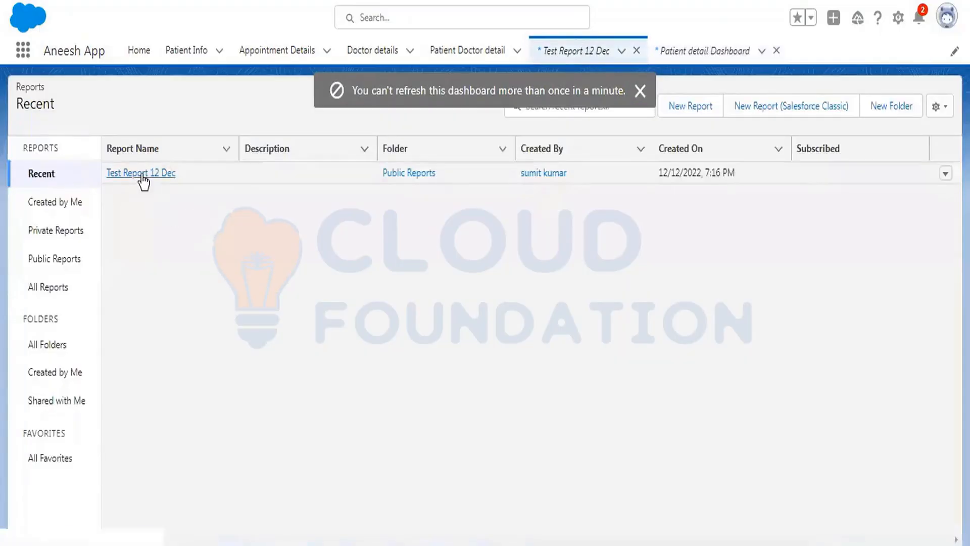
pyautogui.click(141, 175)
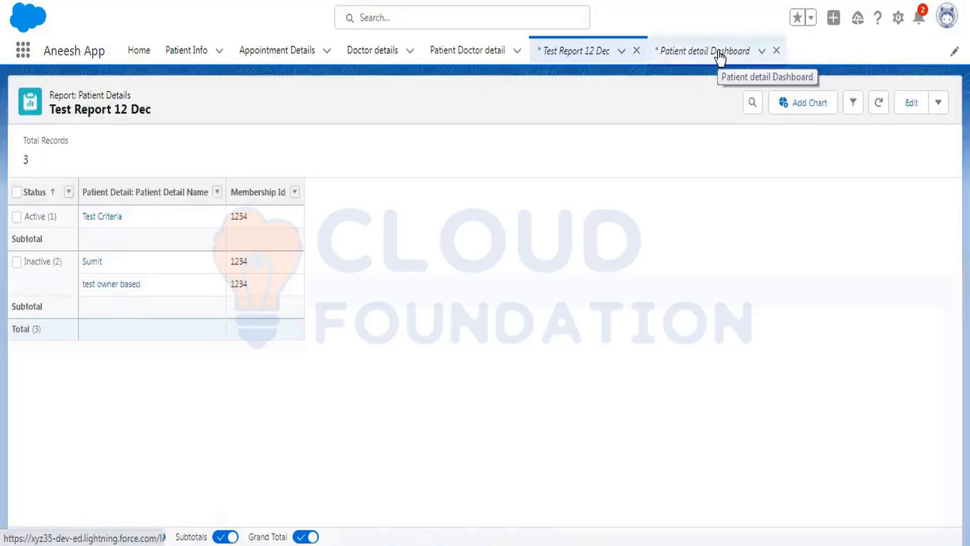
pyautogui.click(720, 55)
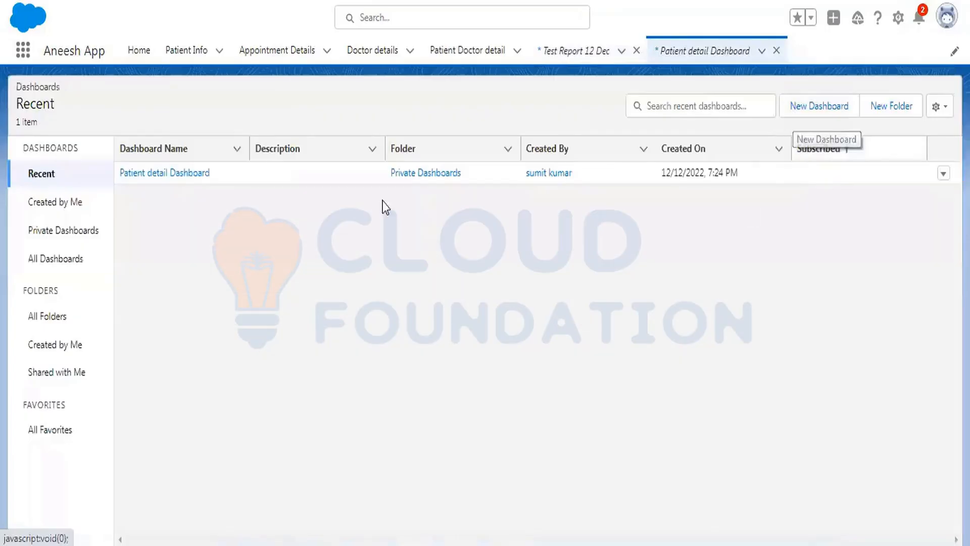
pyautogui.click(161, 171)
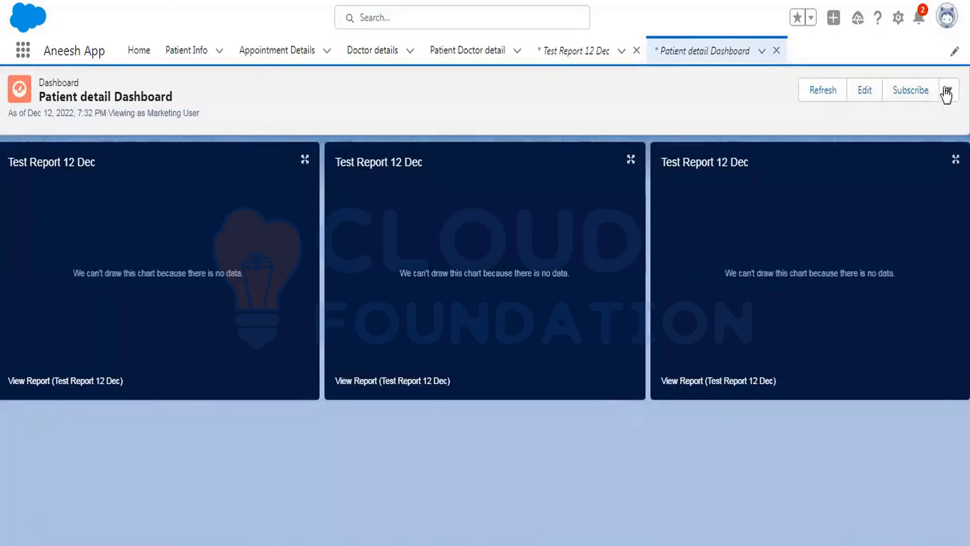
# Edit the dashboard and add a Source filter with the value Referral.
pyautogui.click(862, 93)
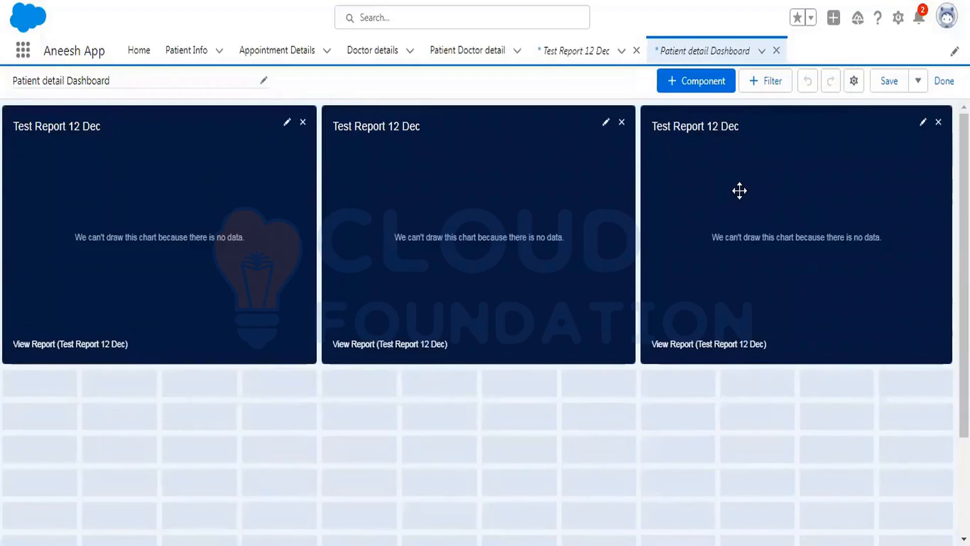
pyautogui.click(775, 82)
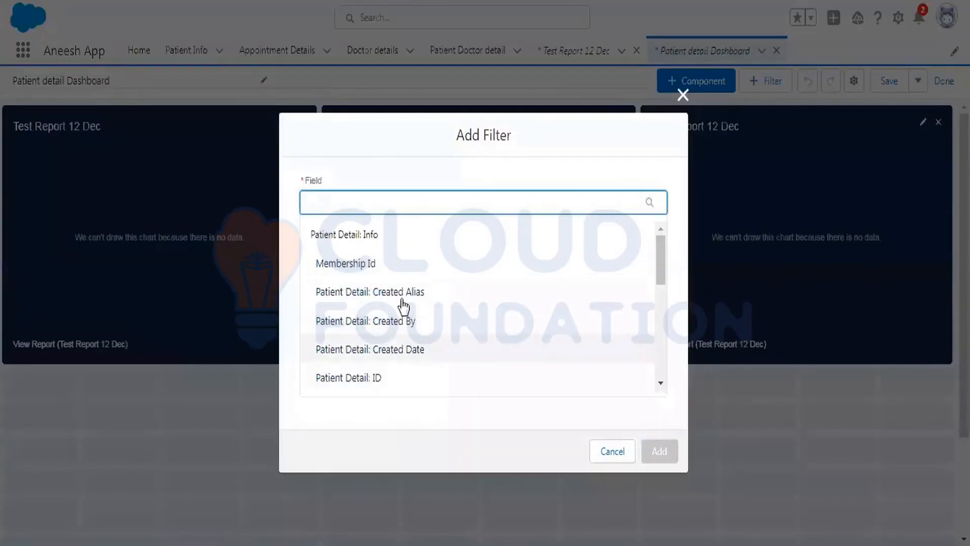
pyautogui.scroll(-6, 402, 303)
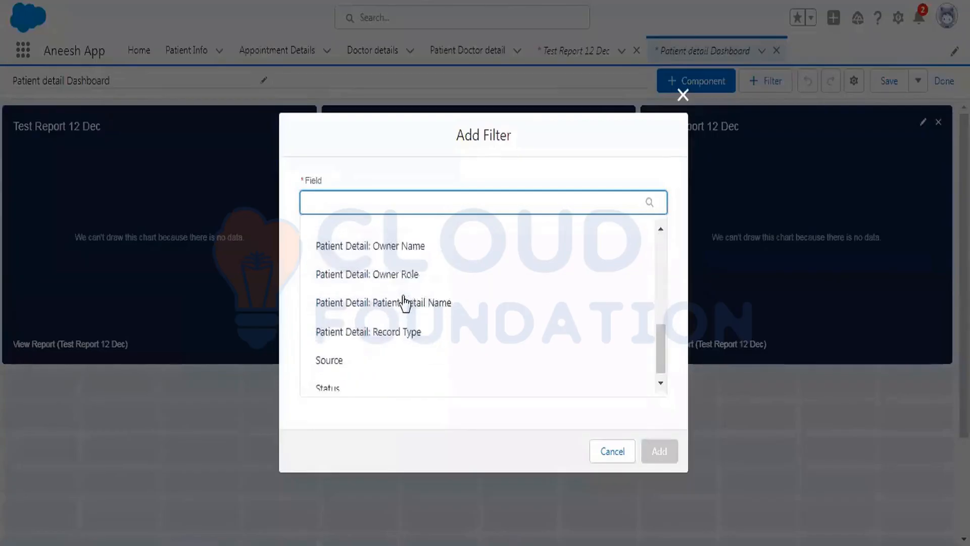
pyautogui.click(331, 351)
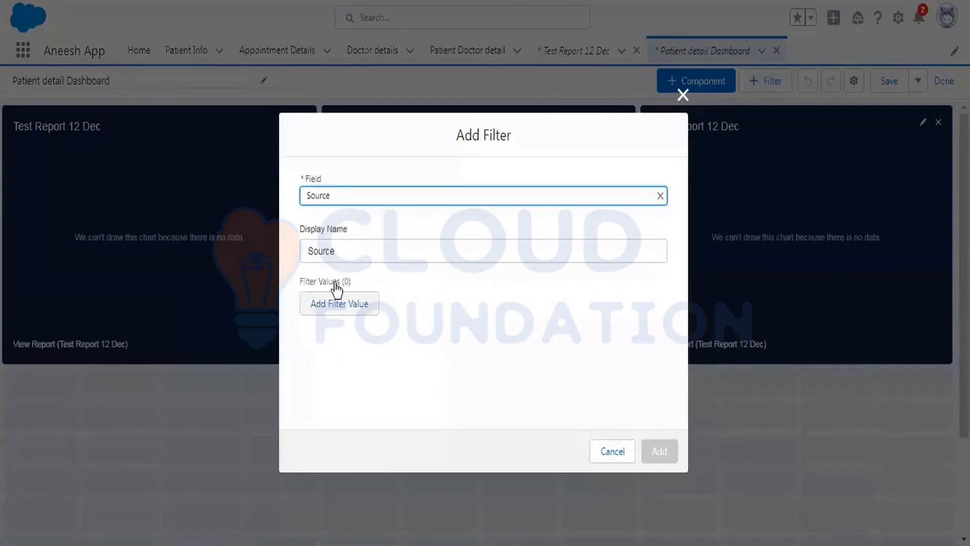
pyautogui.click(353, 303)
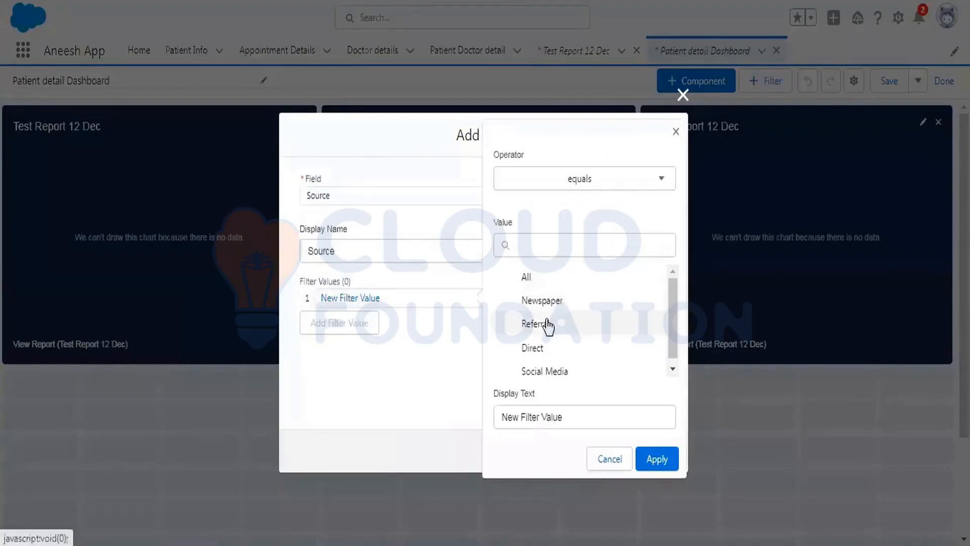
pyautogui.click(536, 324)
pyautogui.click(656, 459)
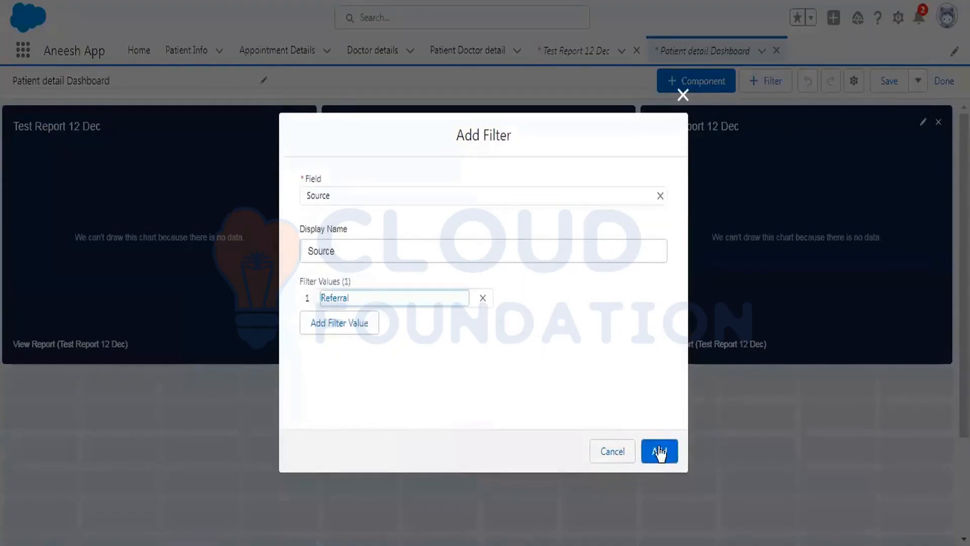
pyautogui.click(659, 451)
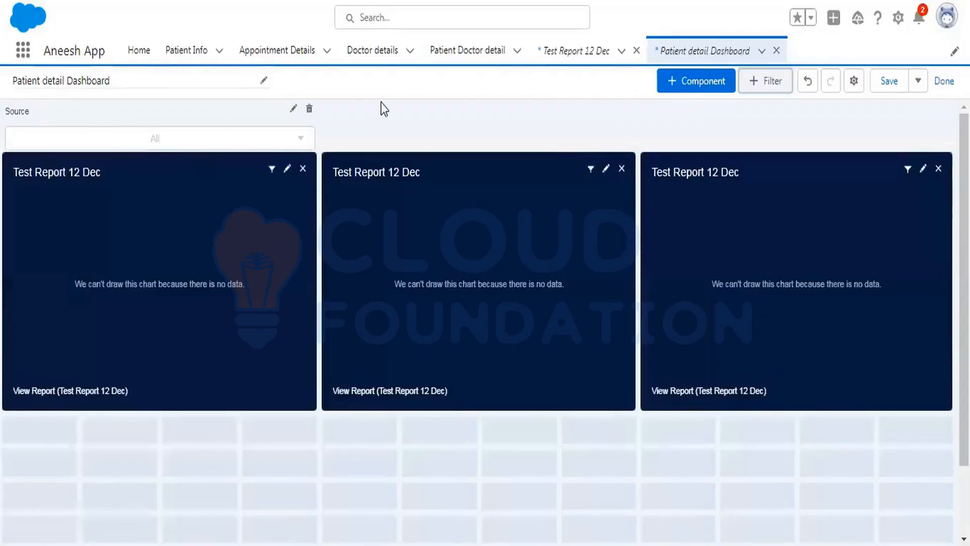
pyautogui.click(108, 81)
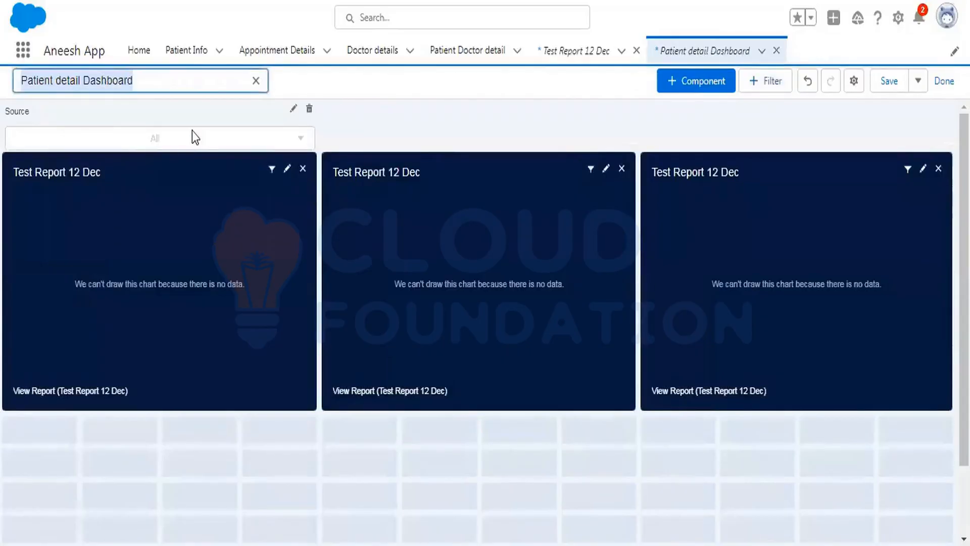
pyautogui.click(293, 108)
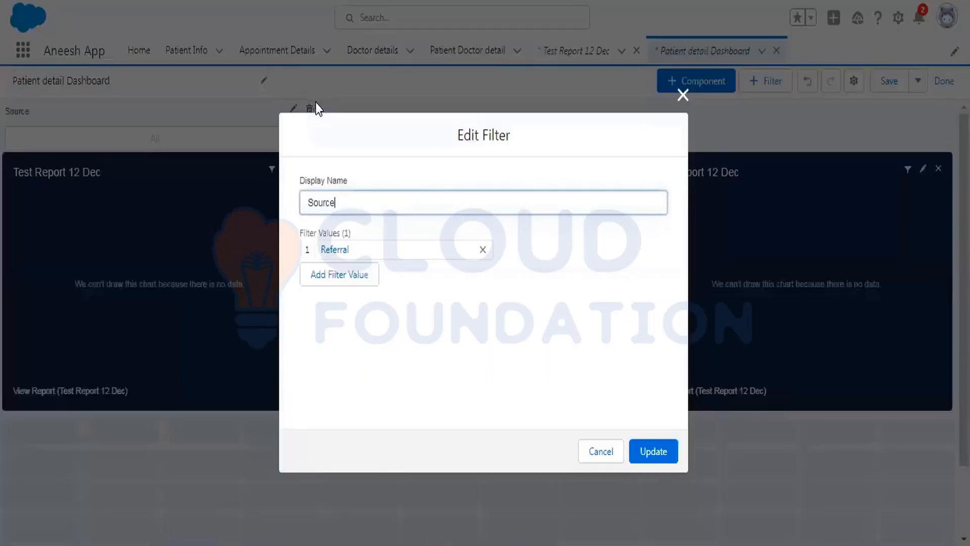
pyautogui.click(603, 451)
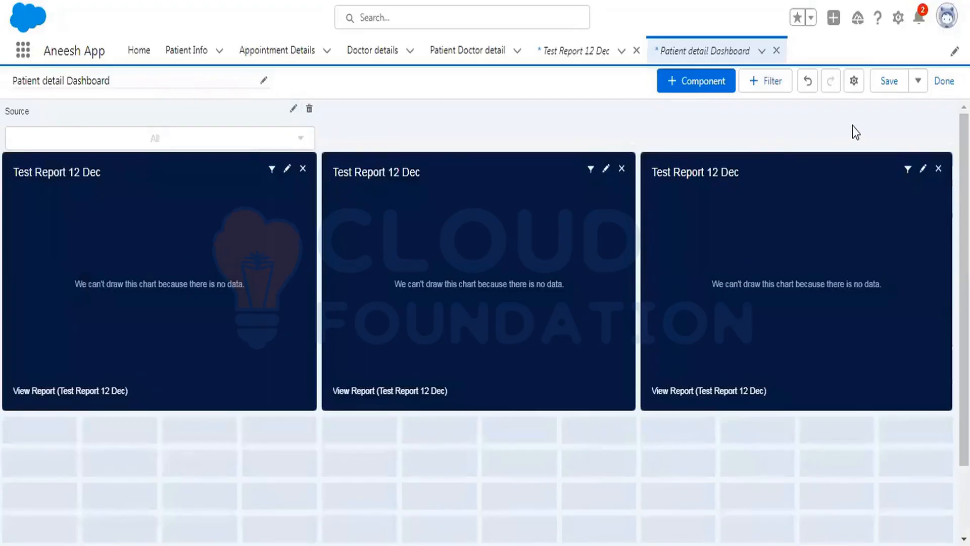
# Save the dashboard changes when leaving the editor.
pyautogui.click(944, 81)
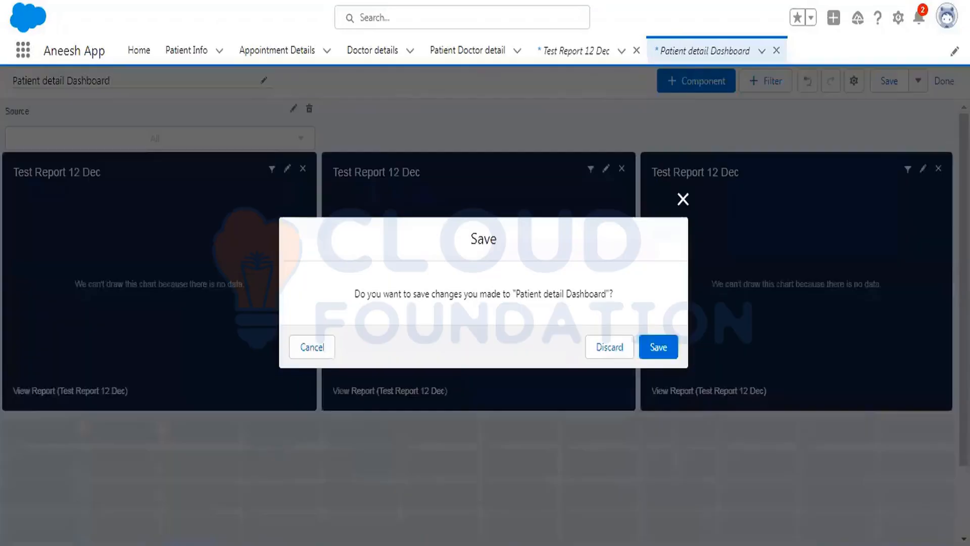
pyautogui.click(657, 348)
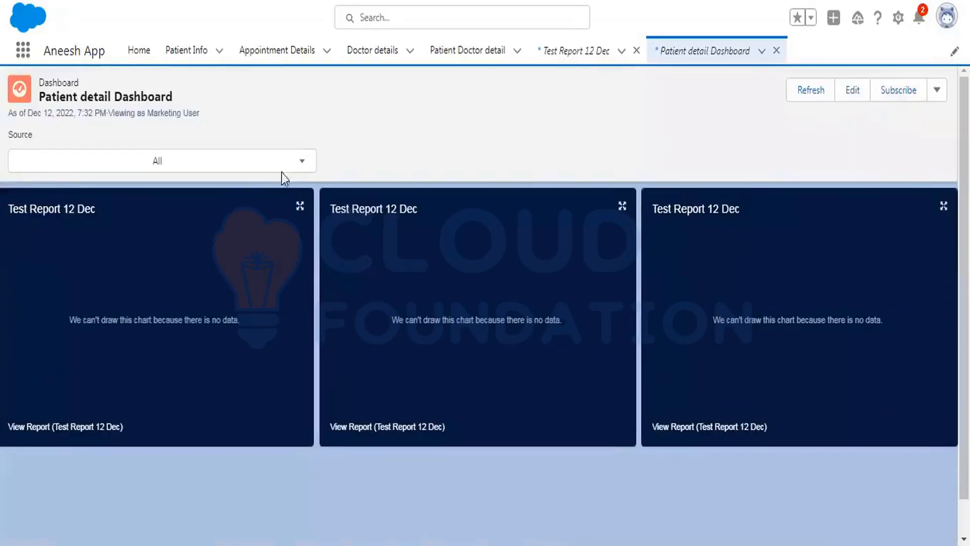
# Filter the dashboard by Source equals Referral.
pyautogui.click(192, 159)
pyautogui.click(106, 223)
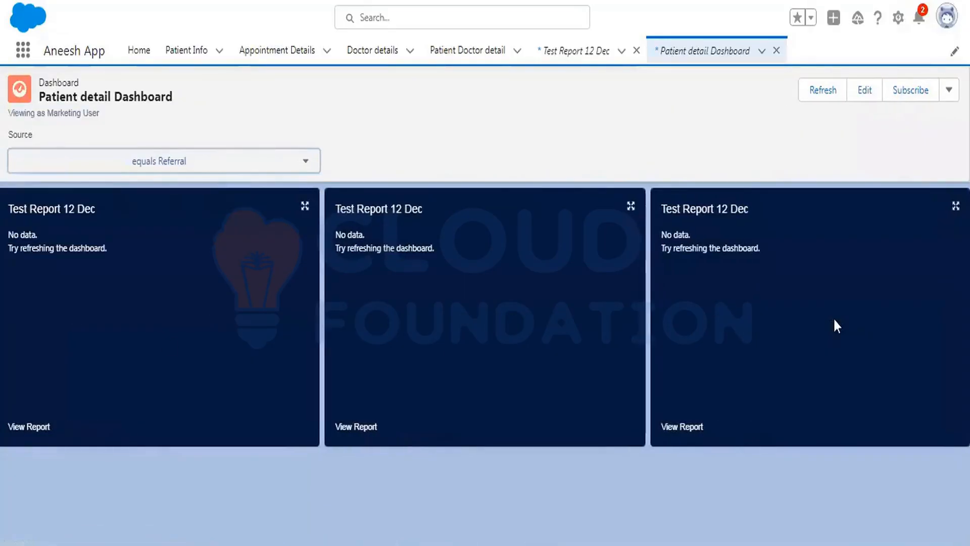
# Reopen the editor and add a new component based on Test Report 12 Dec.
pyautogui.click(865, 94)
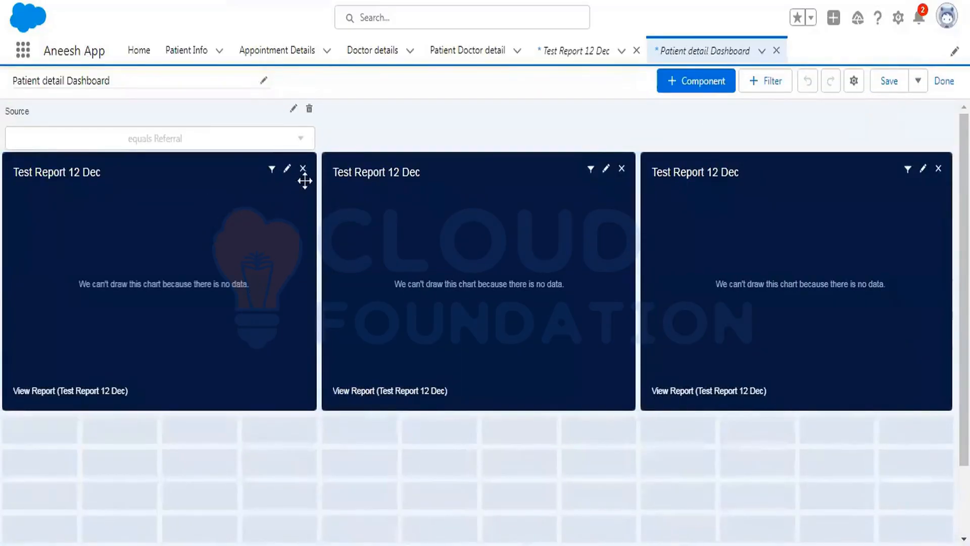
pyautogui.click(725, 86)
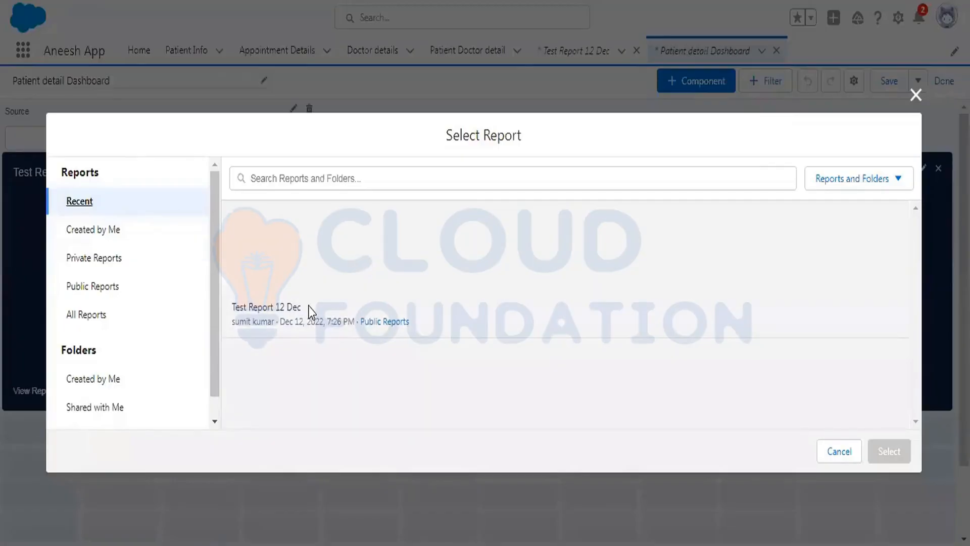
pyautogui.click(308, 309)
pyautogui.click(897, 451)
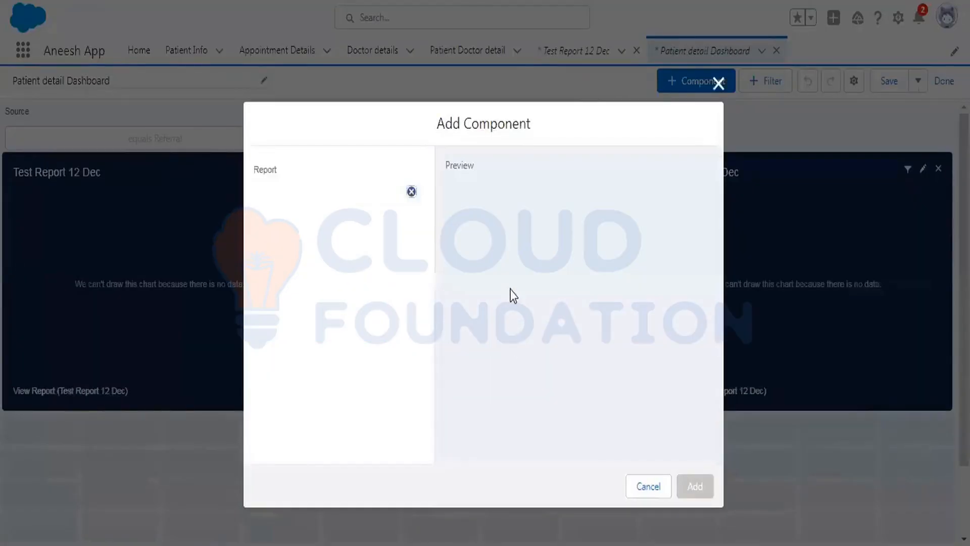
pyautogui.click(694, 486)
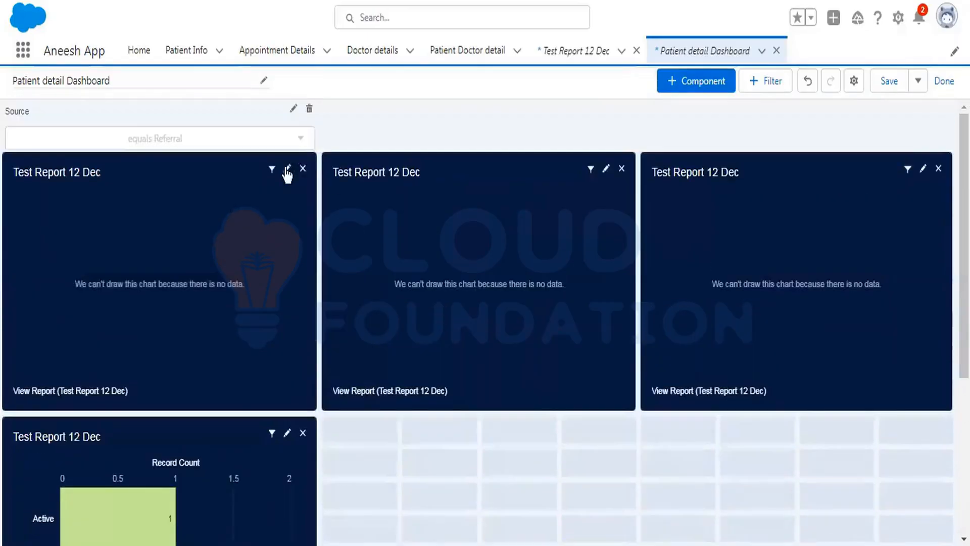
# Remove the three empty Test Report 12 Dec components, save the dashboard and close the editor.
pyautogui.click(303, 168)
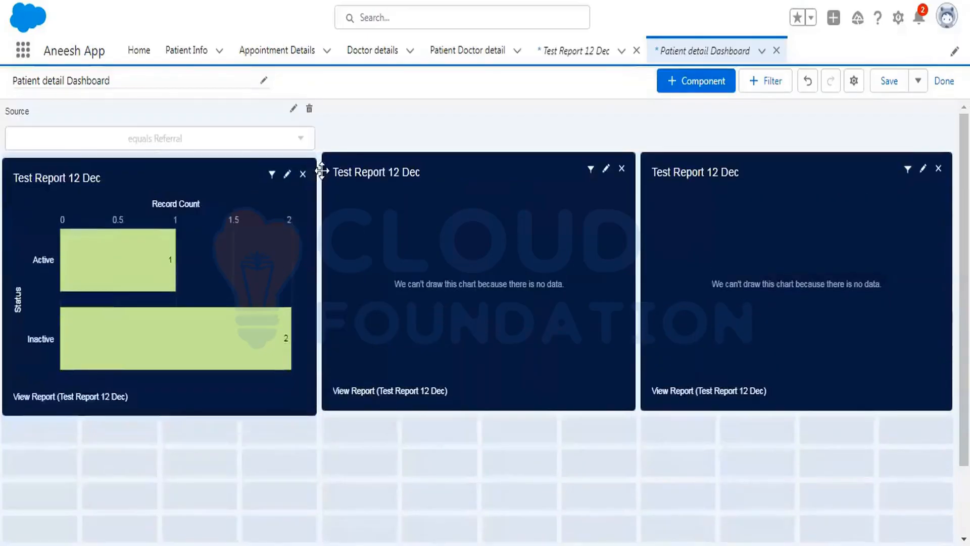
pyautogui.click(621, 169)
pyautogui.click(938, 169)
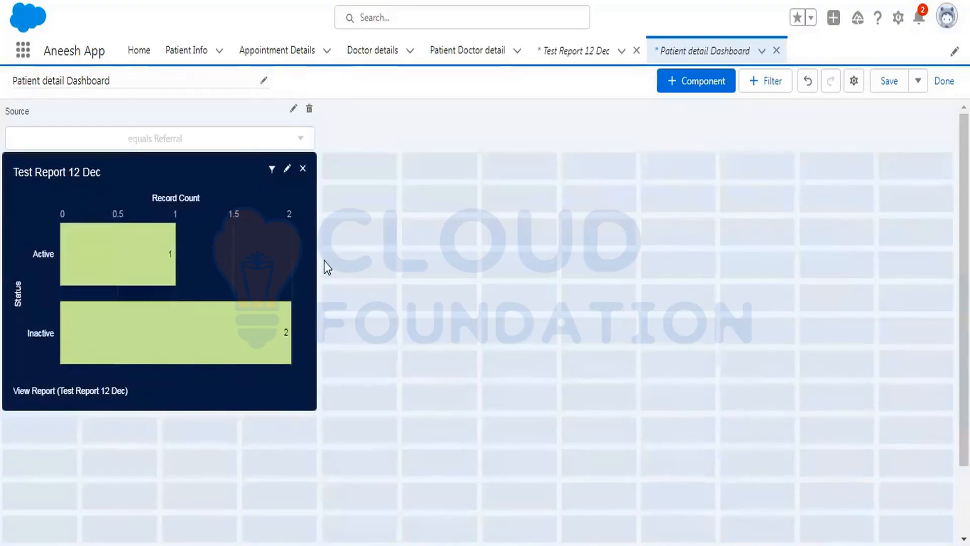
pyautogui.click(892, 85)
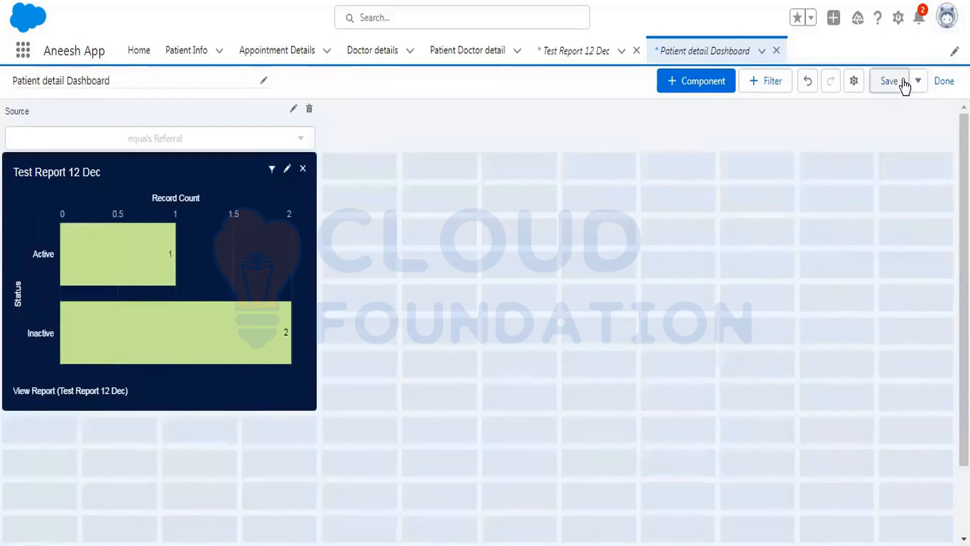
pyautogui.click(942, 81)
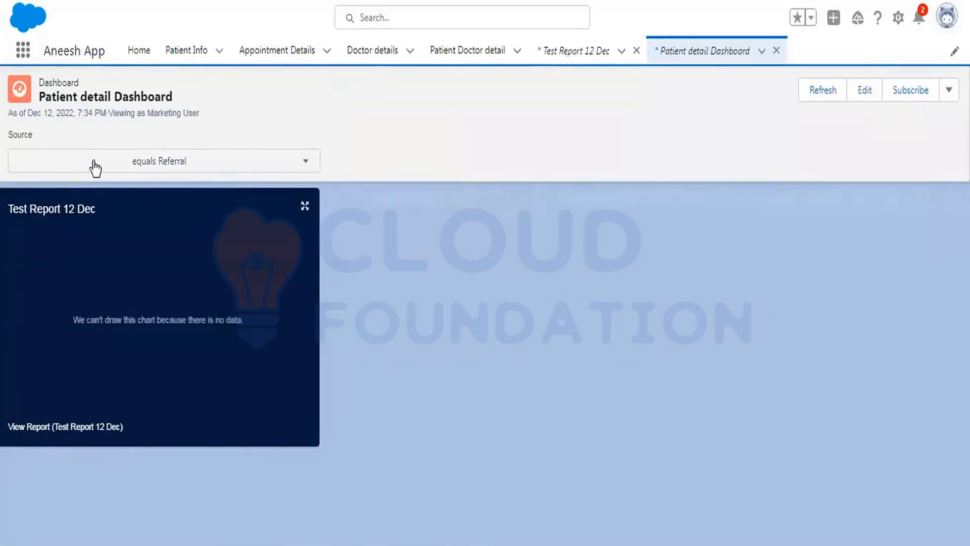
# Set the Source filter back to All.
pyautogui.click(146, 167)
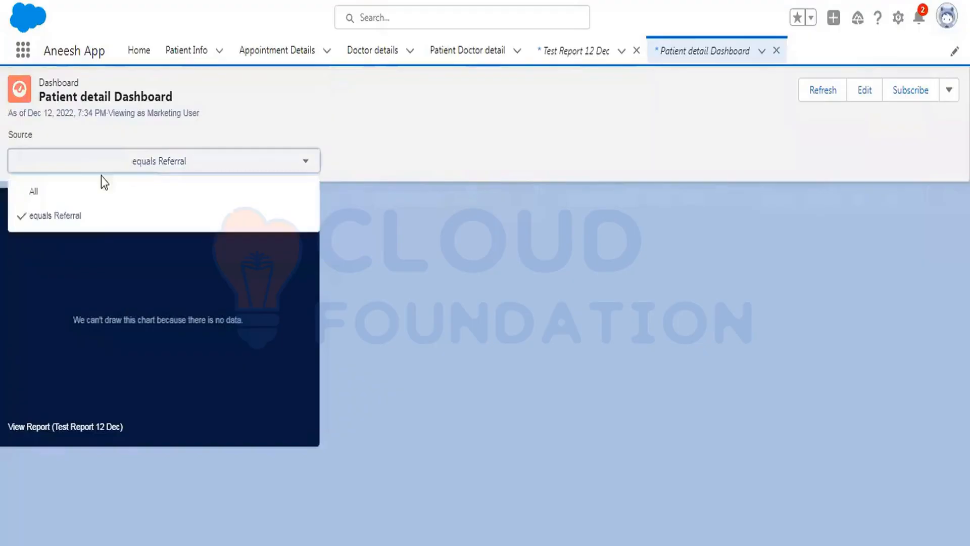
pyautogui.click(71, 194)
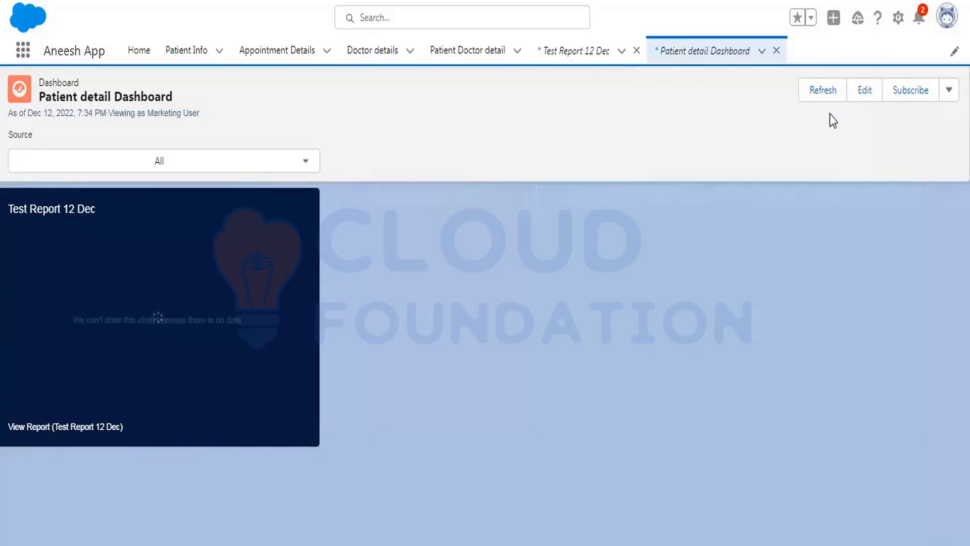
pyautogui.click(948, 90)
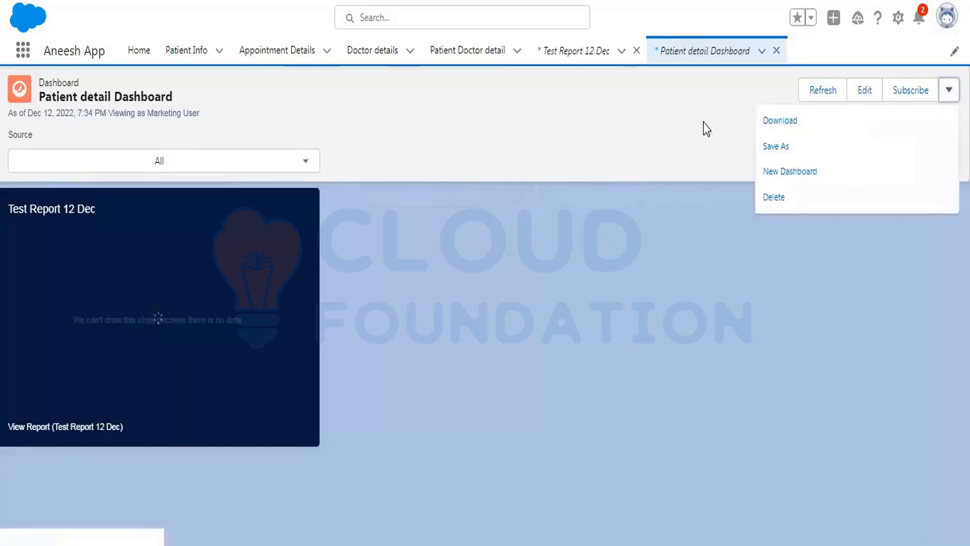
pyautogui.click(670, 122)
pyautogui.click(949, 89)
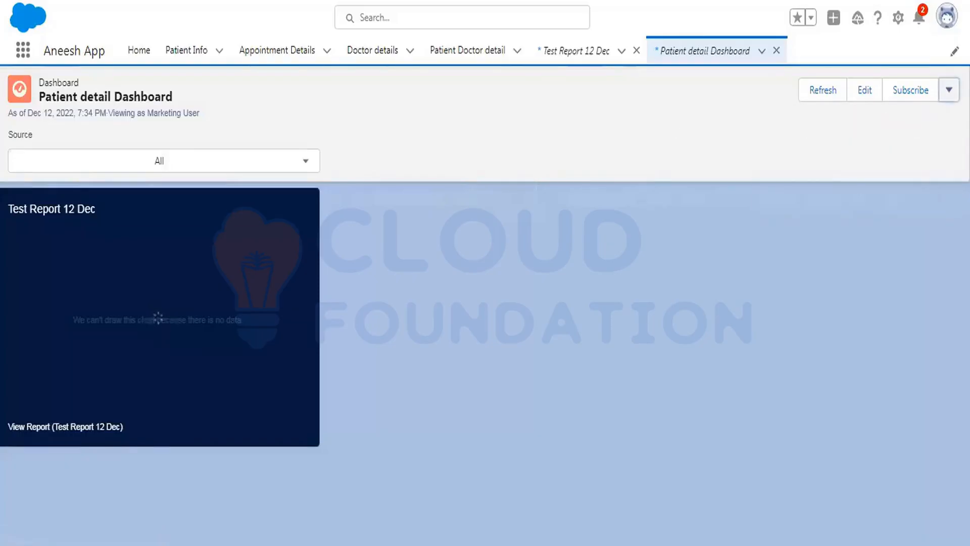